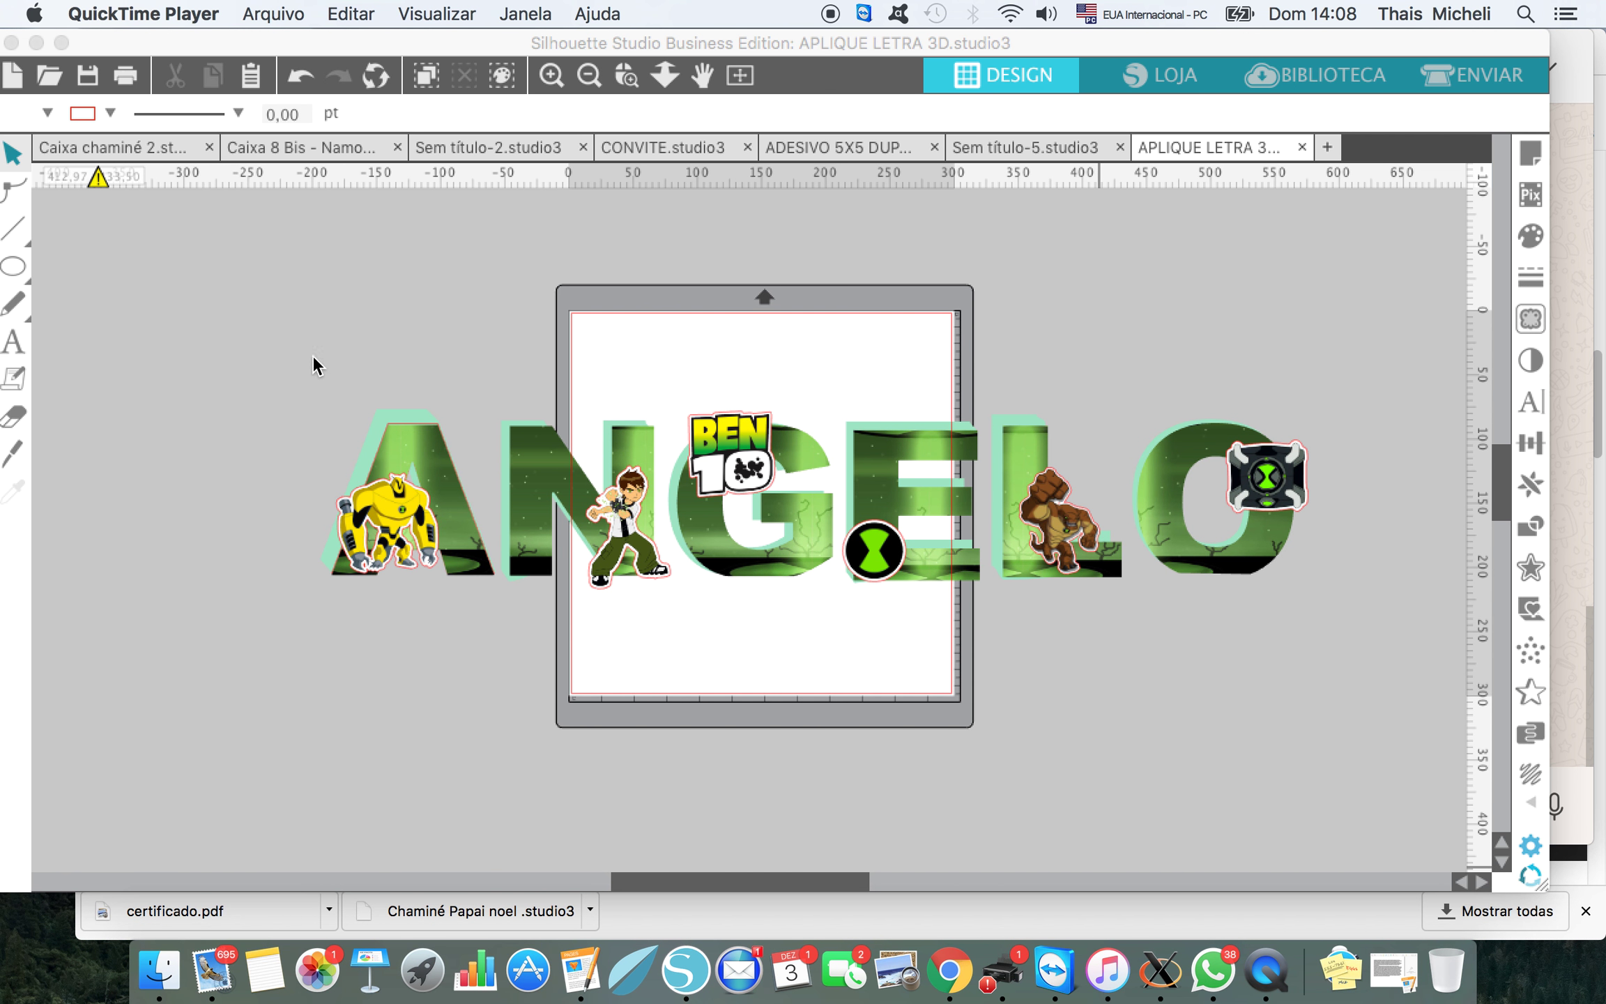
Step: Examine the individual letters of the finished Ben 10 name design by selecting them one after another
click(442, 501)
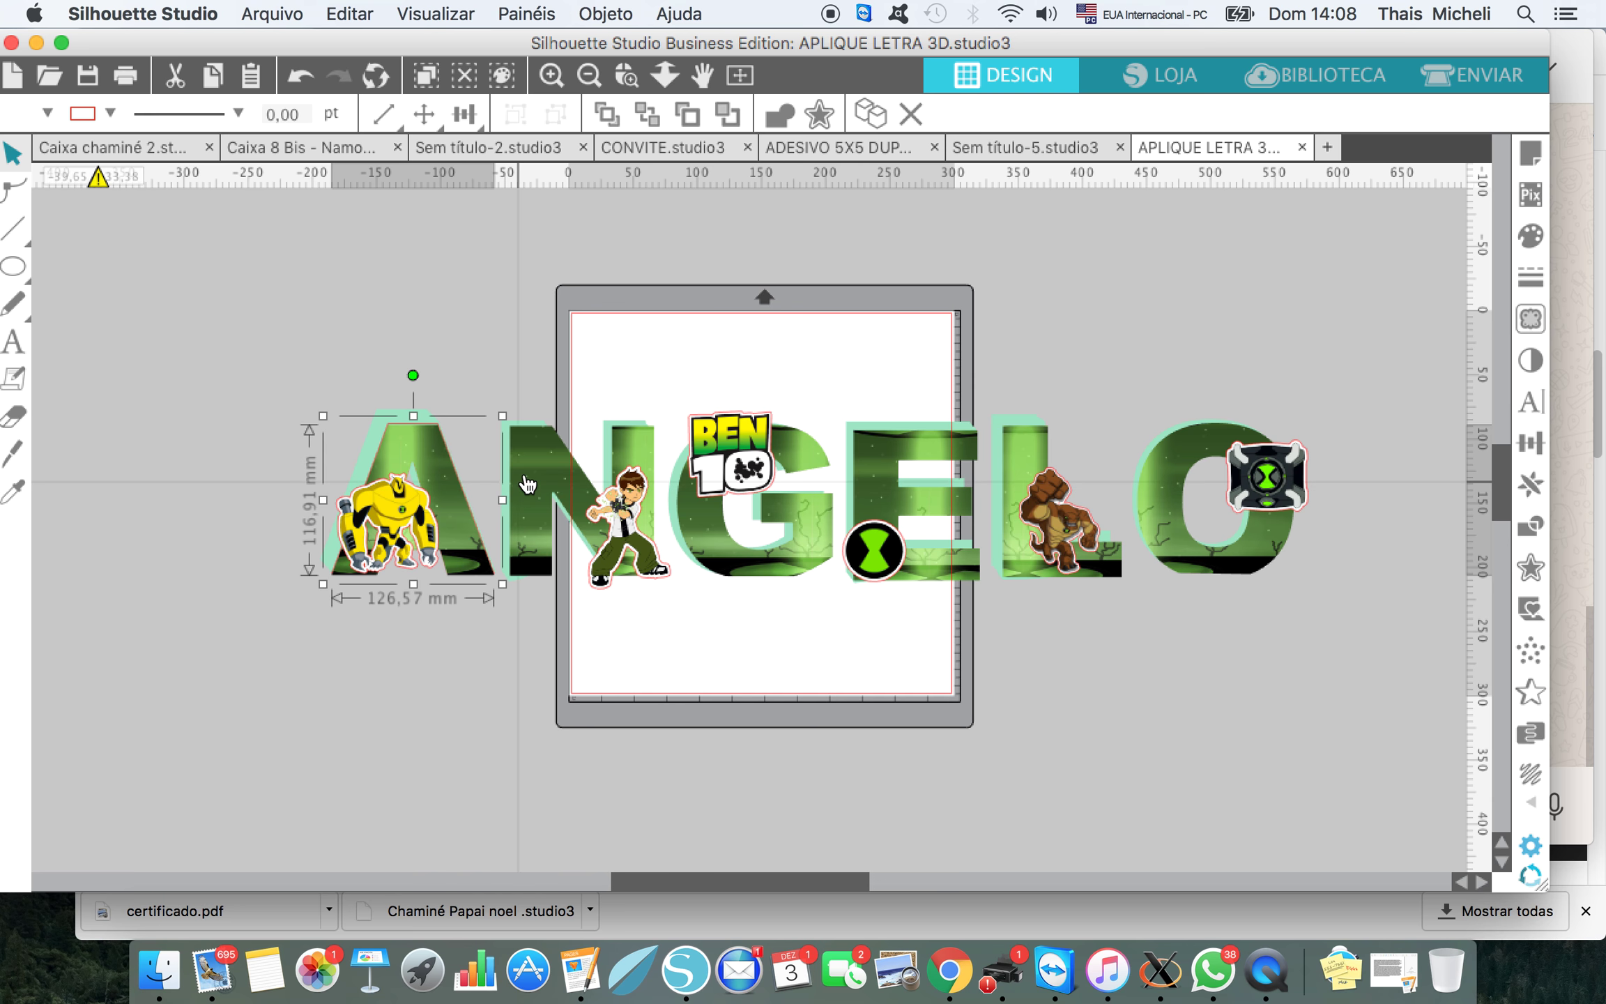
click(530, 468)
click(687, 516)
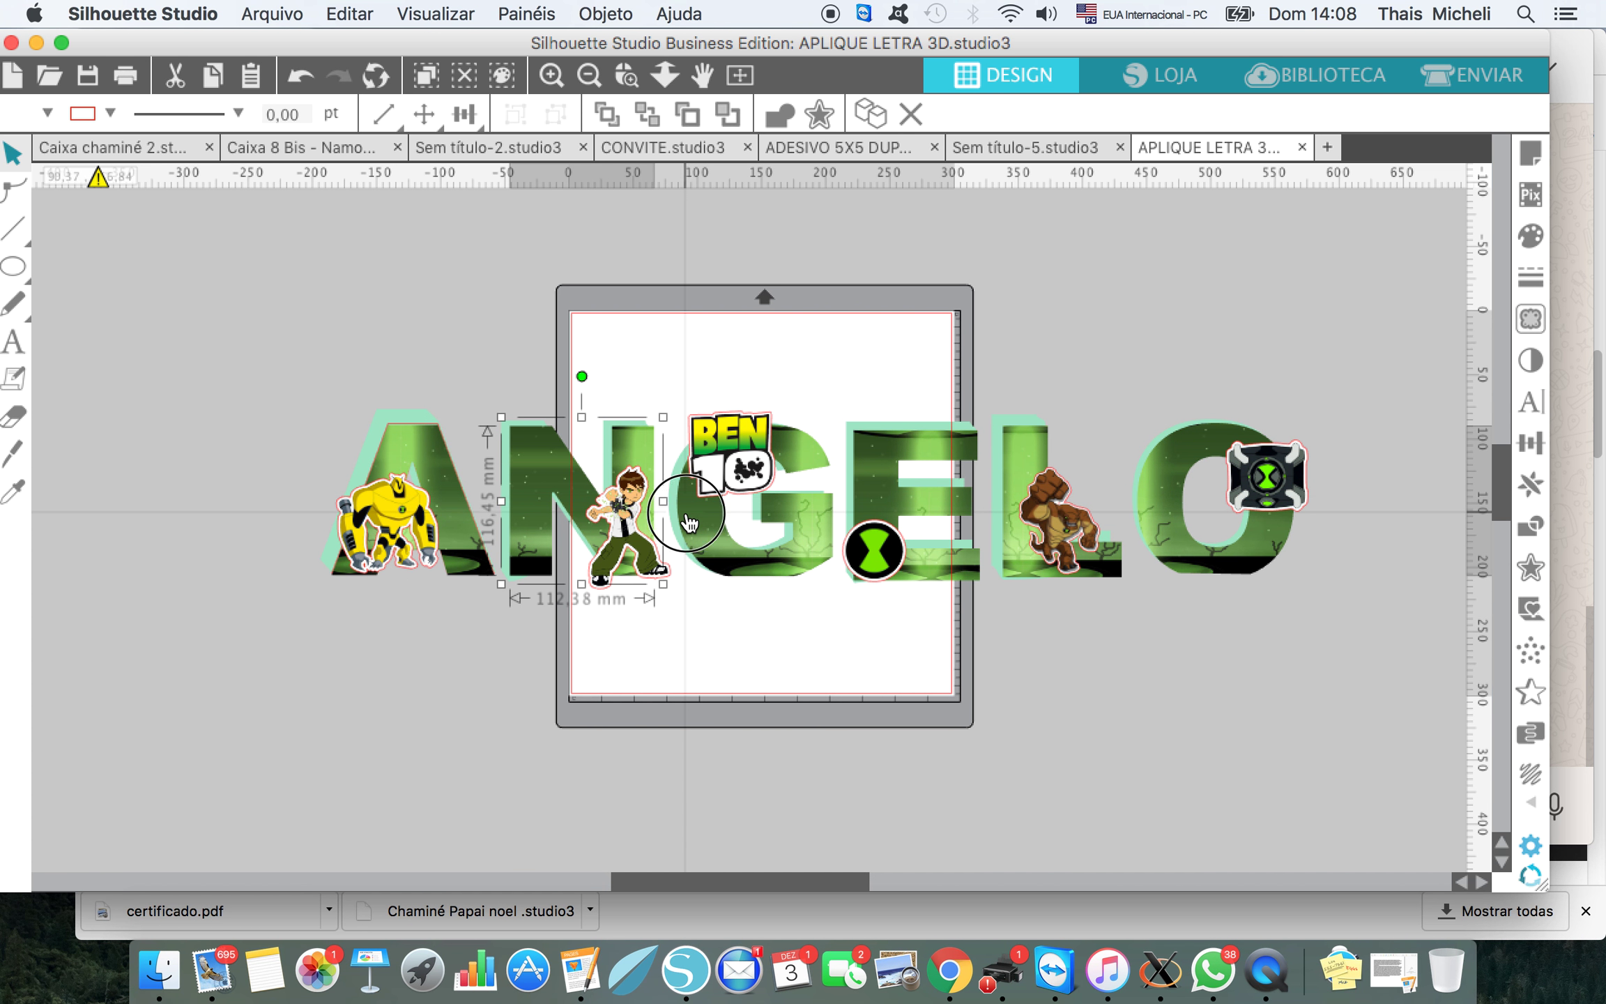
click(863, 459)
click(1023, 455)
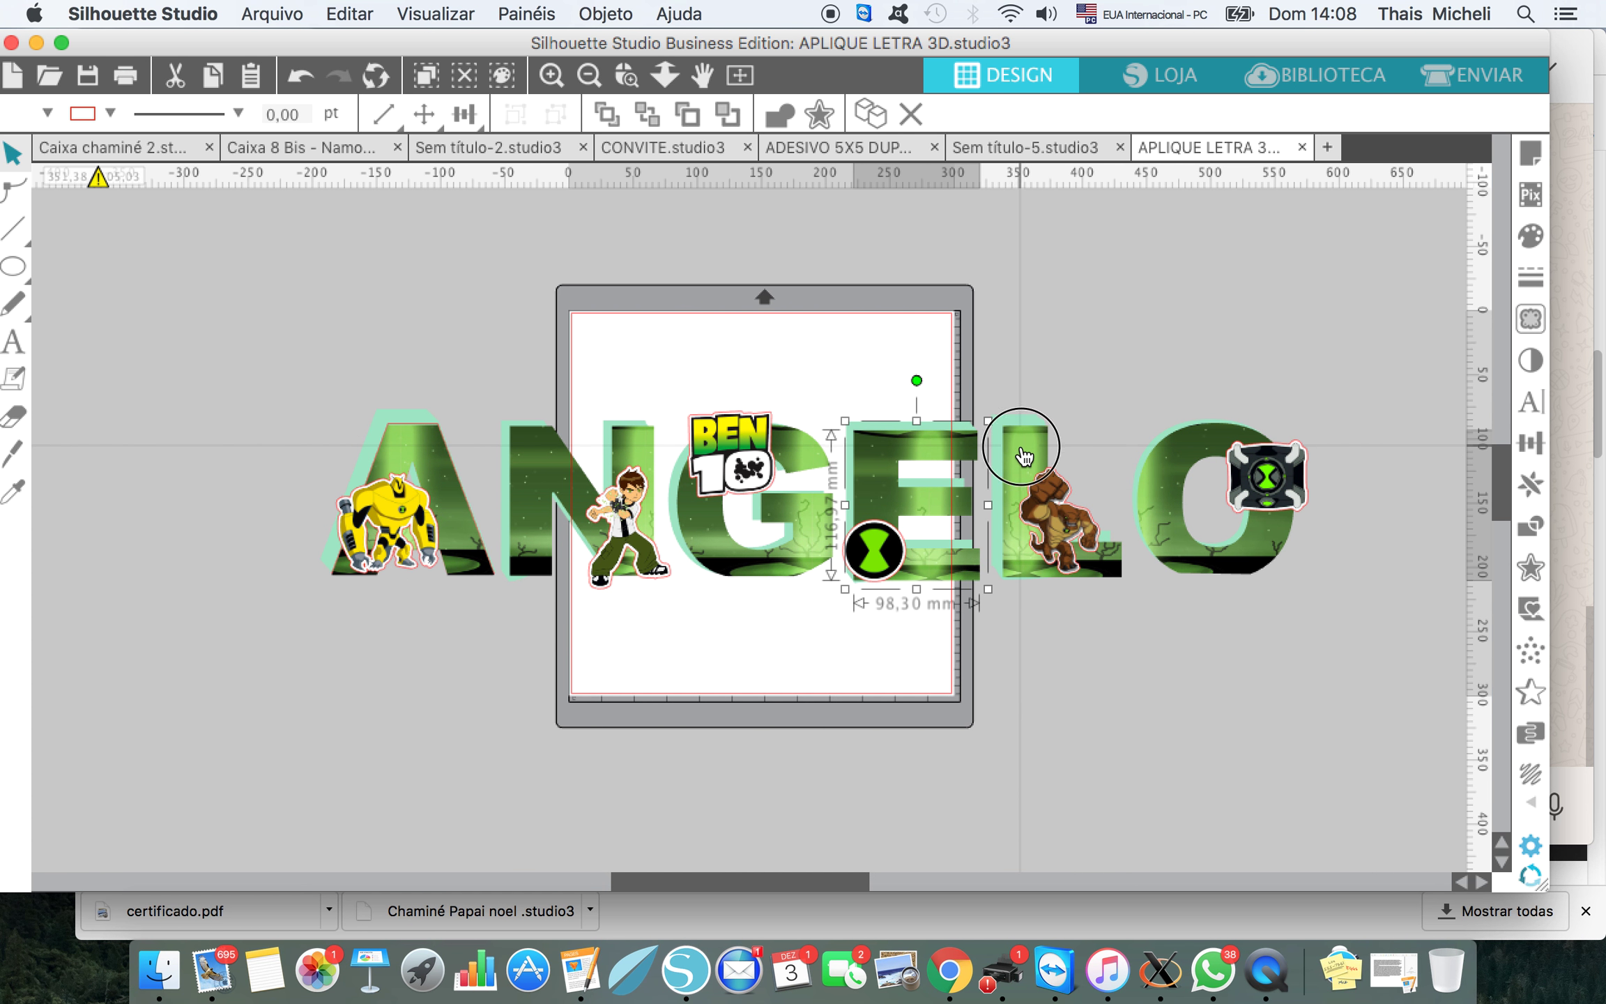
click(1157, 463)
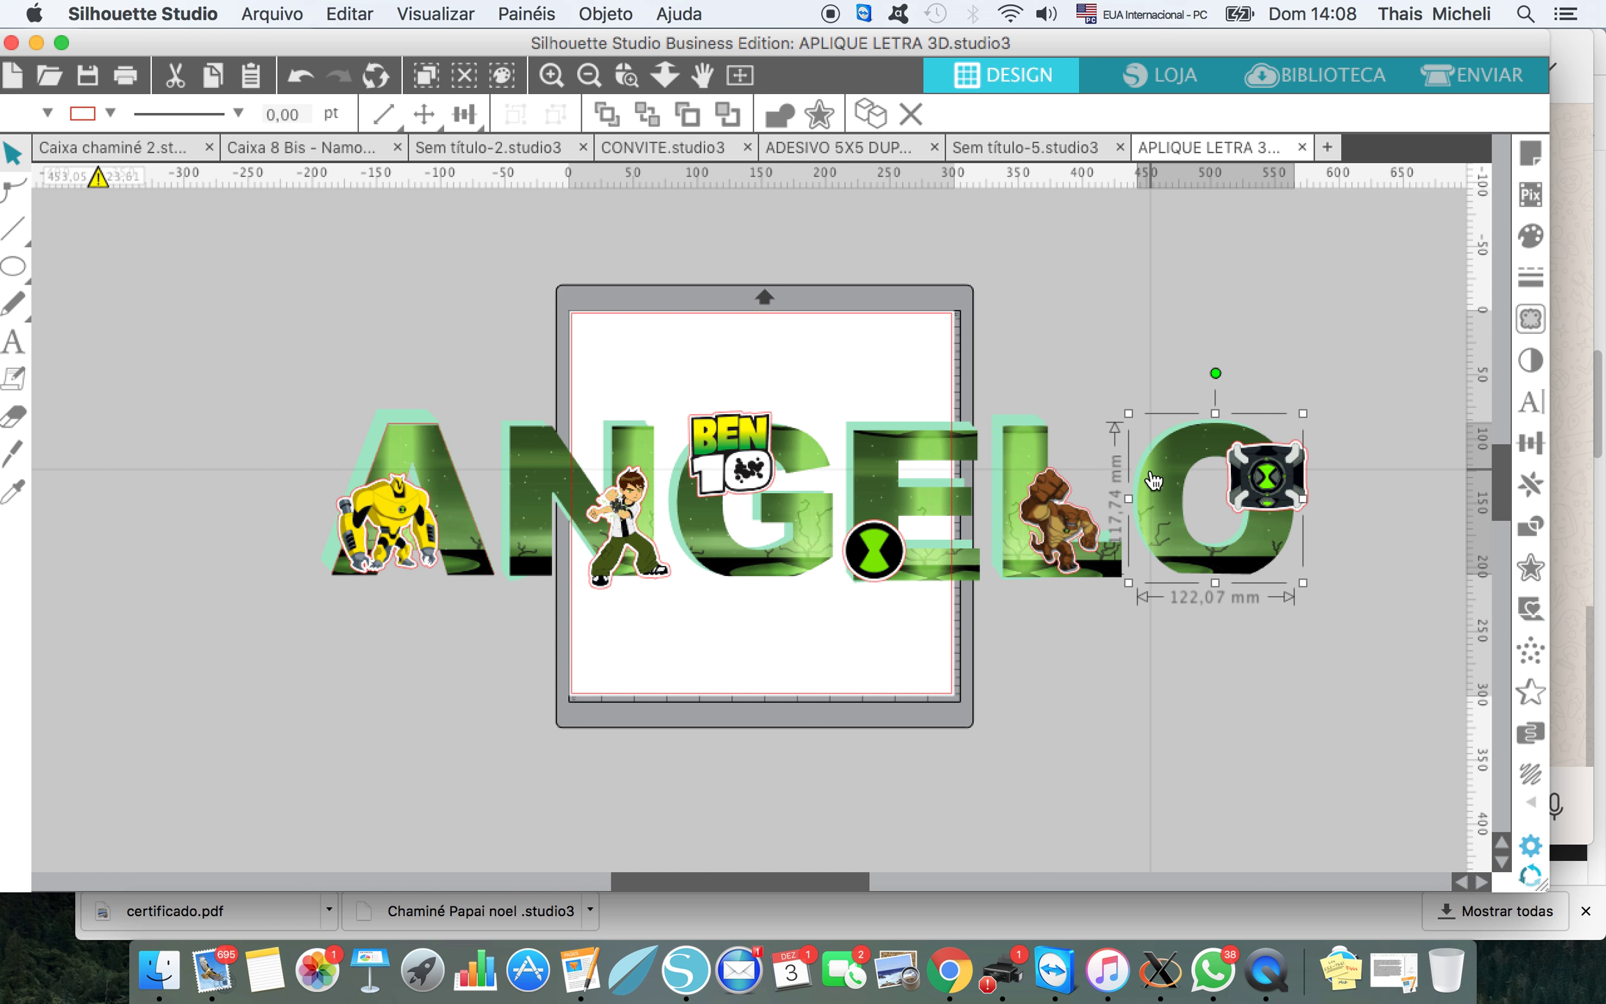
click(732, 638)
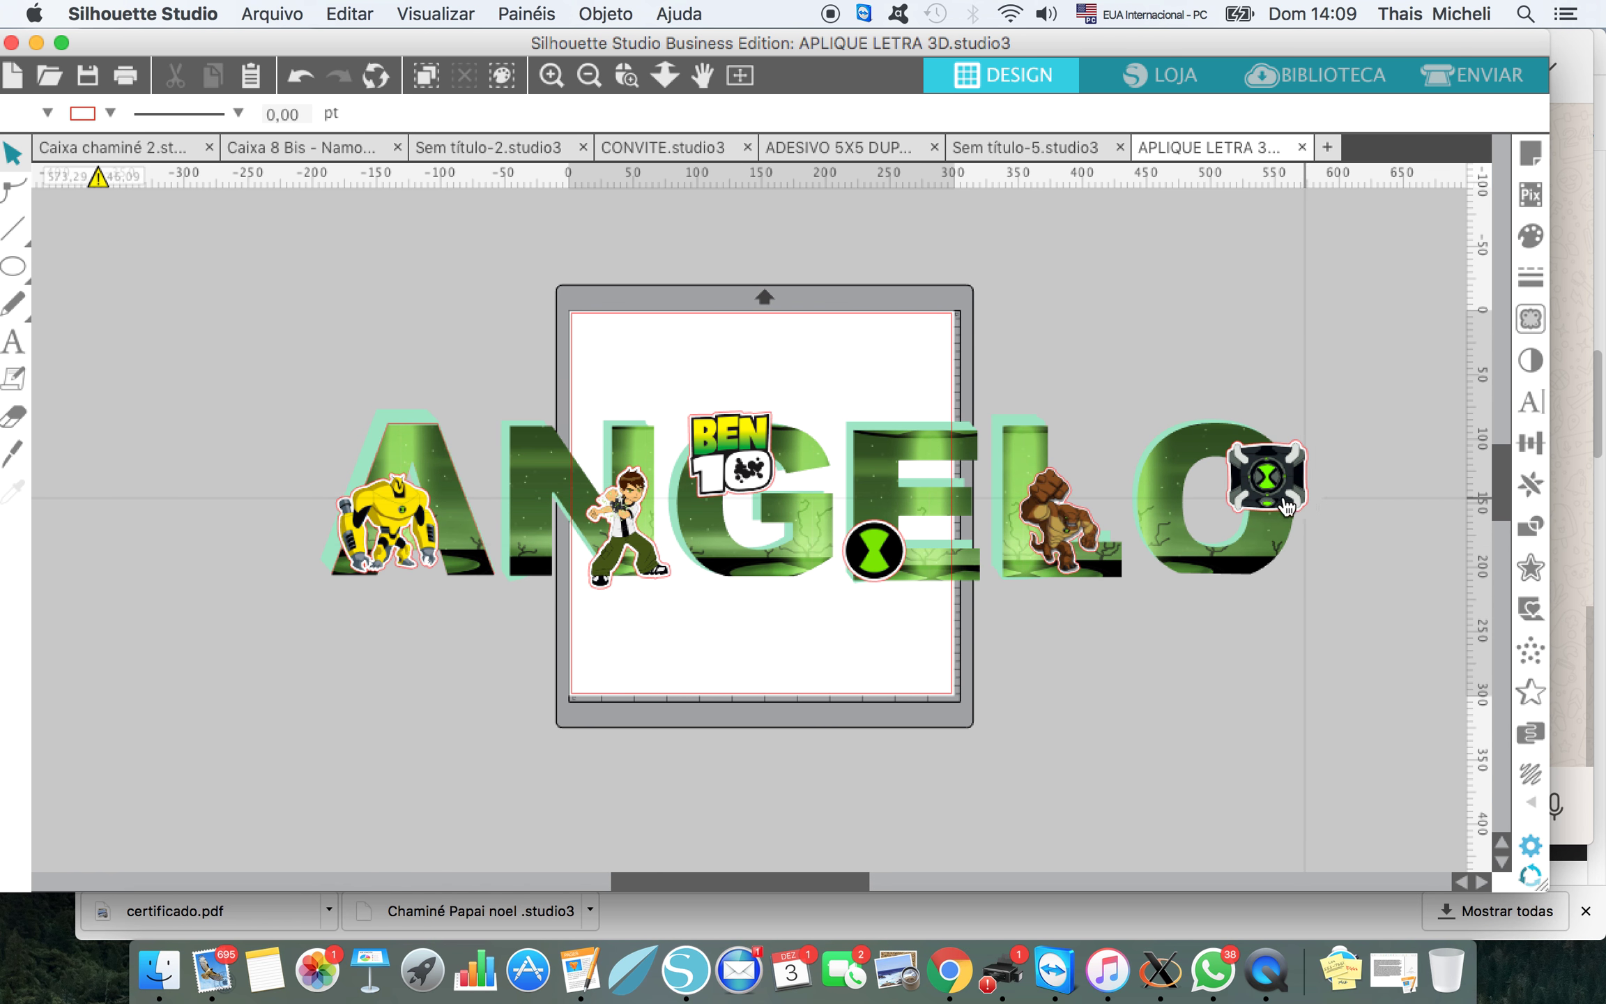
click(399, 774)
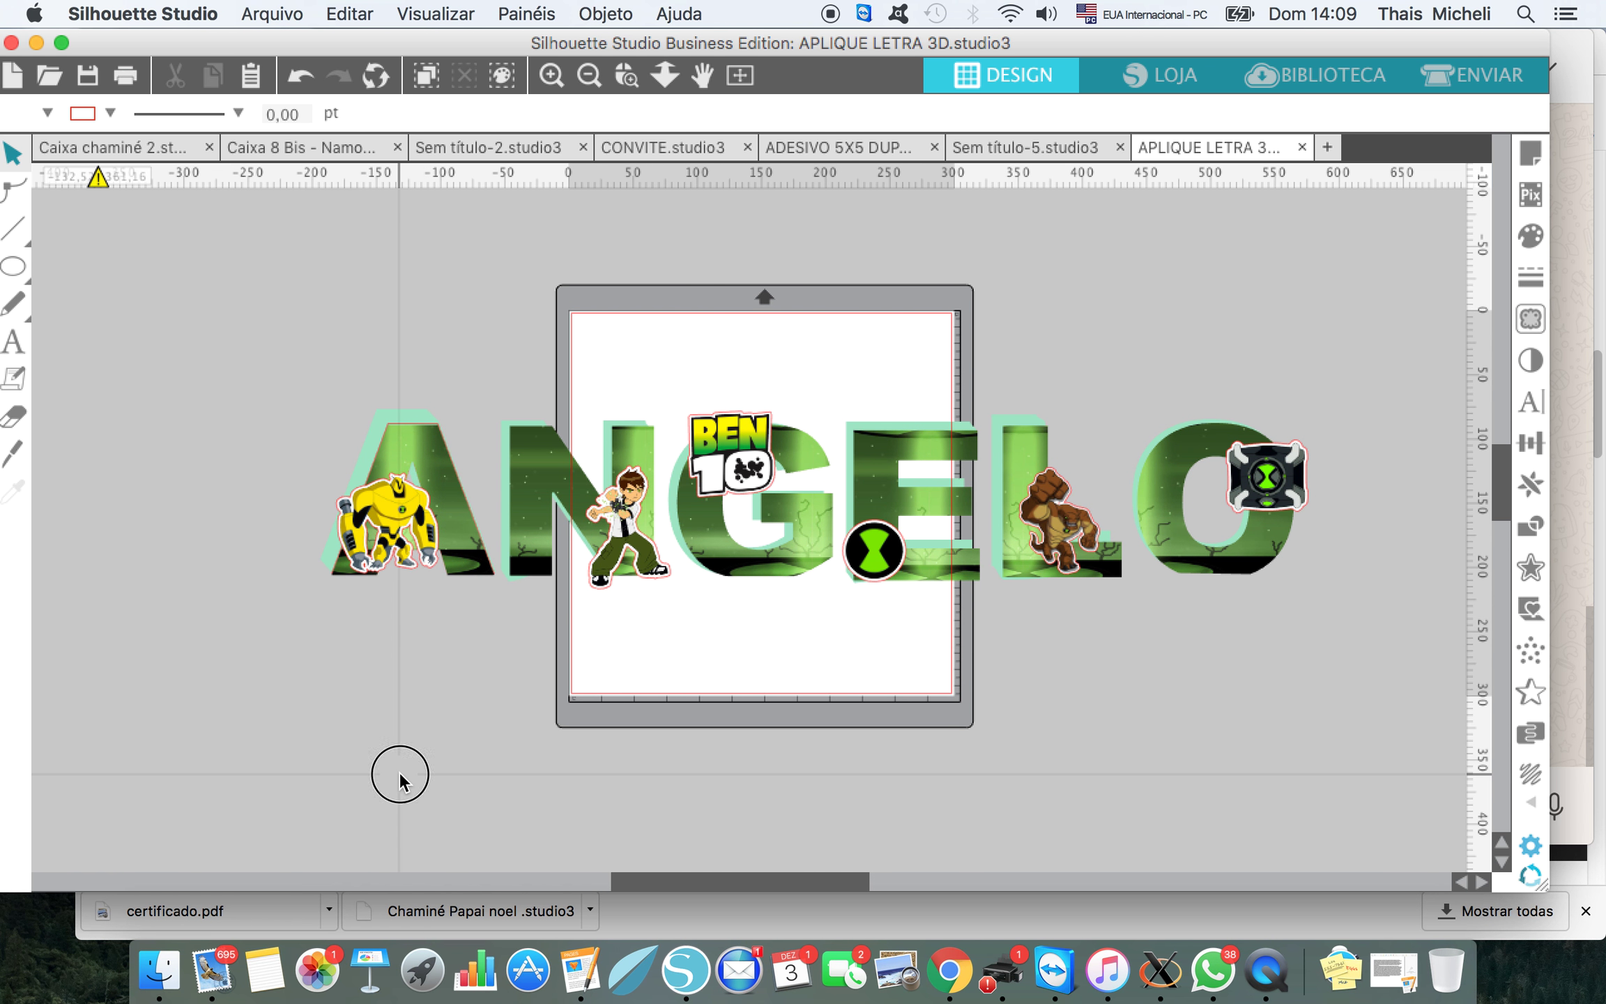
Step: Paste a copy of the plain letter A outline and place it below the first letter of the finished name
key(super+v)
click(297, 550)
drag(298, 550, 486, 735)
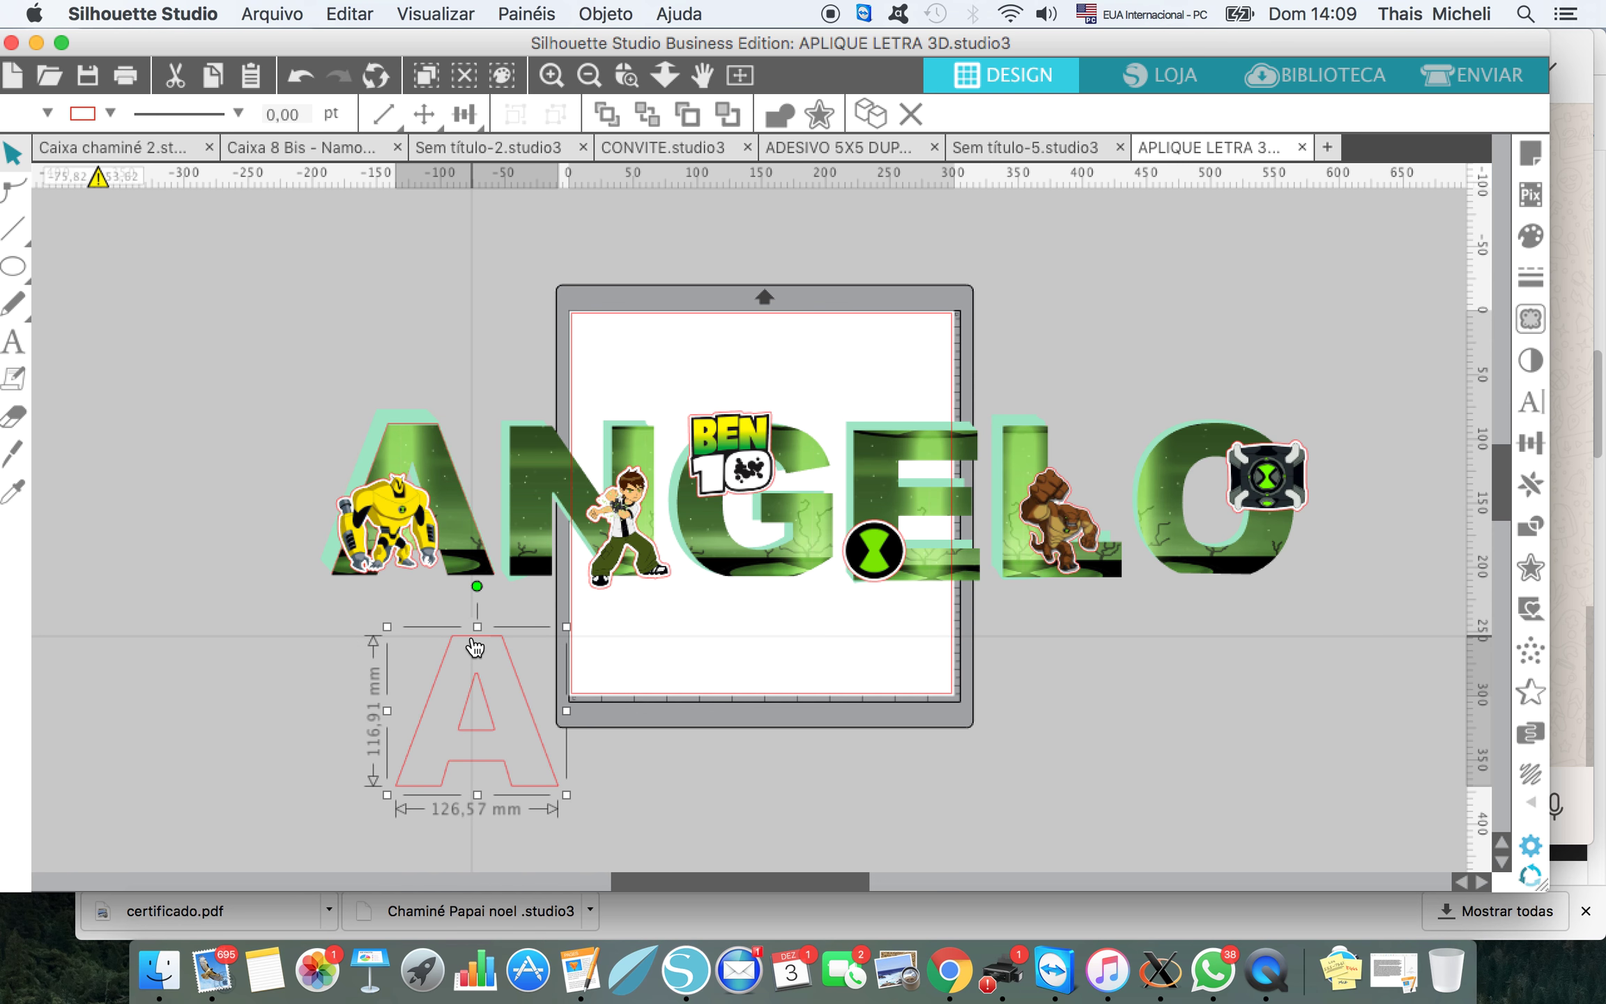
drag(473, 641, 462, 658)
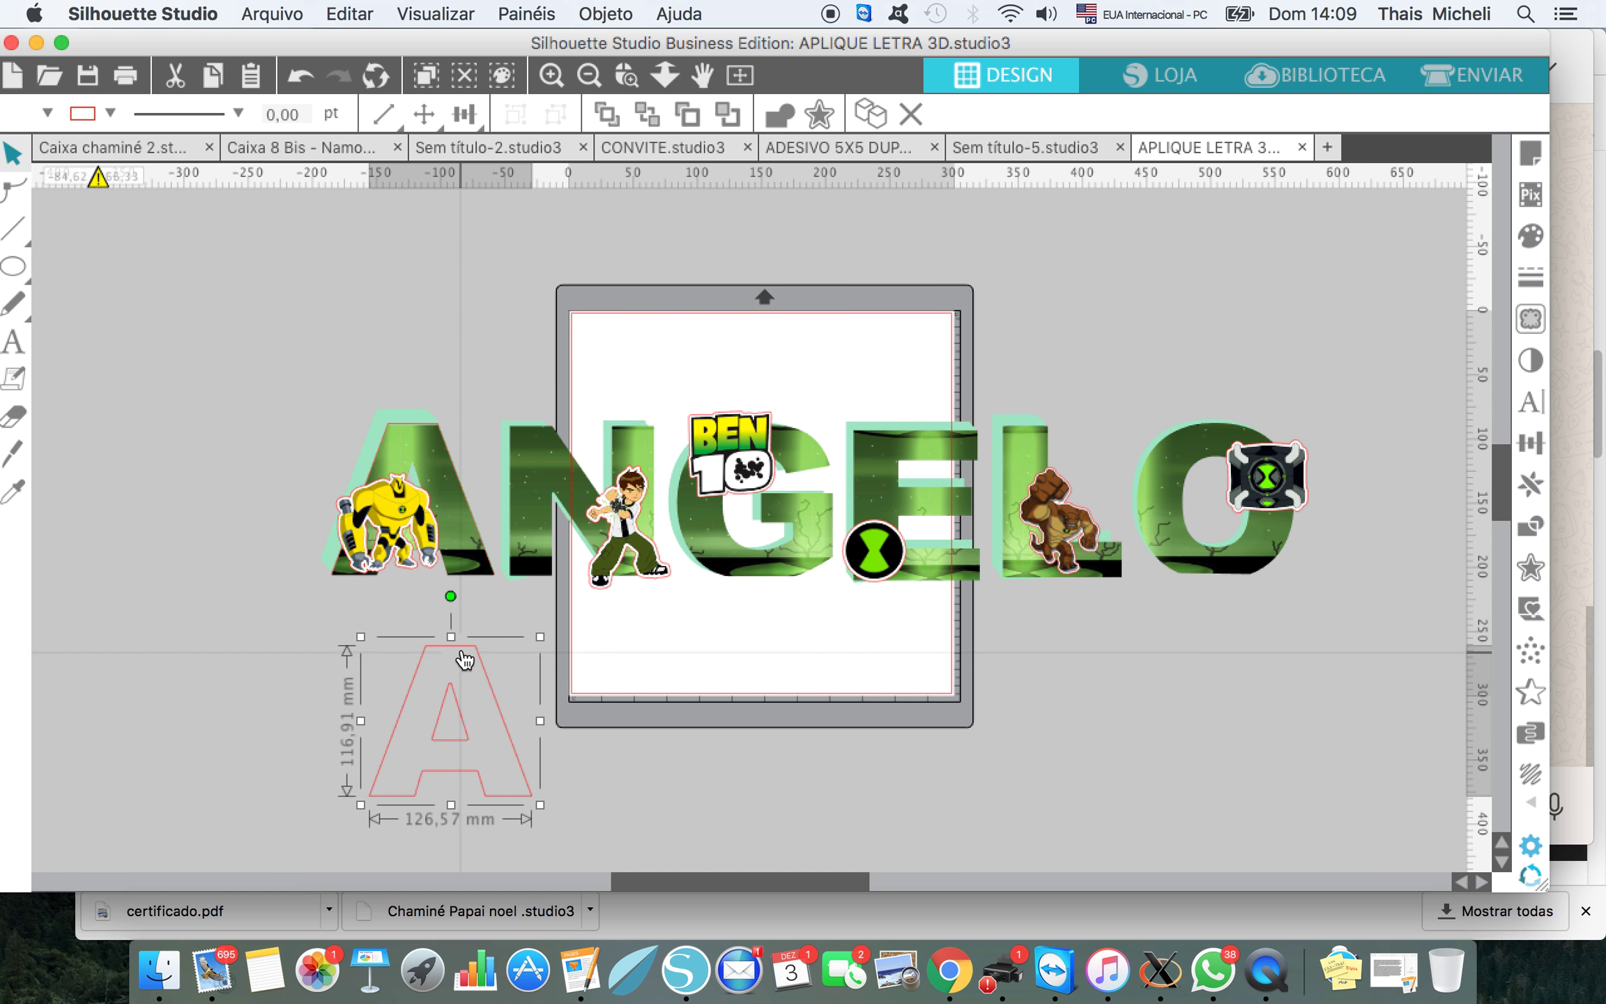
Step: Switch to Chrome and copy the green "Papel de parede ben10 by Denny14" image from the PAPEL BEN 10 image results
click(950, 976)
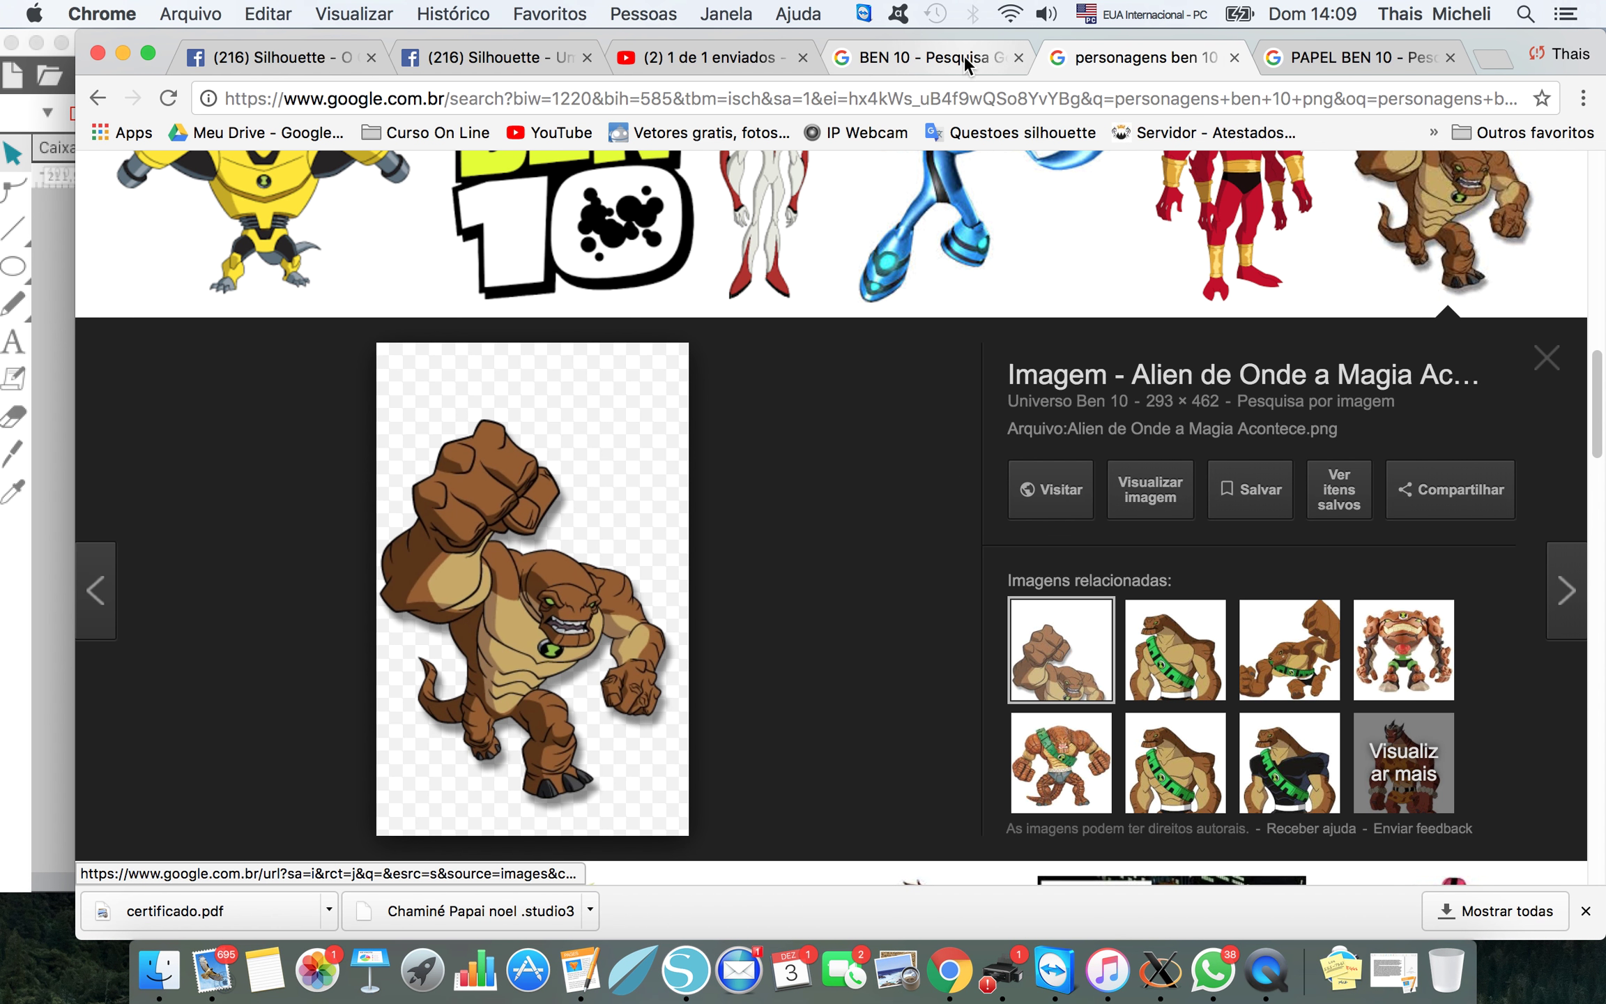
click(963, 55)
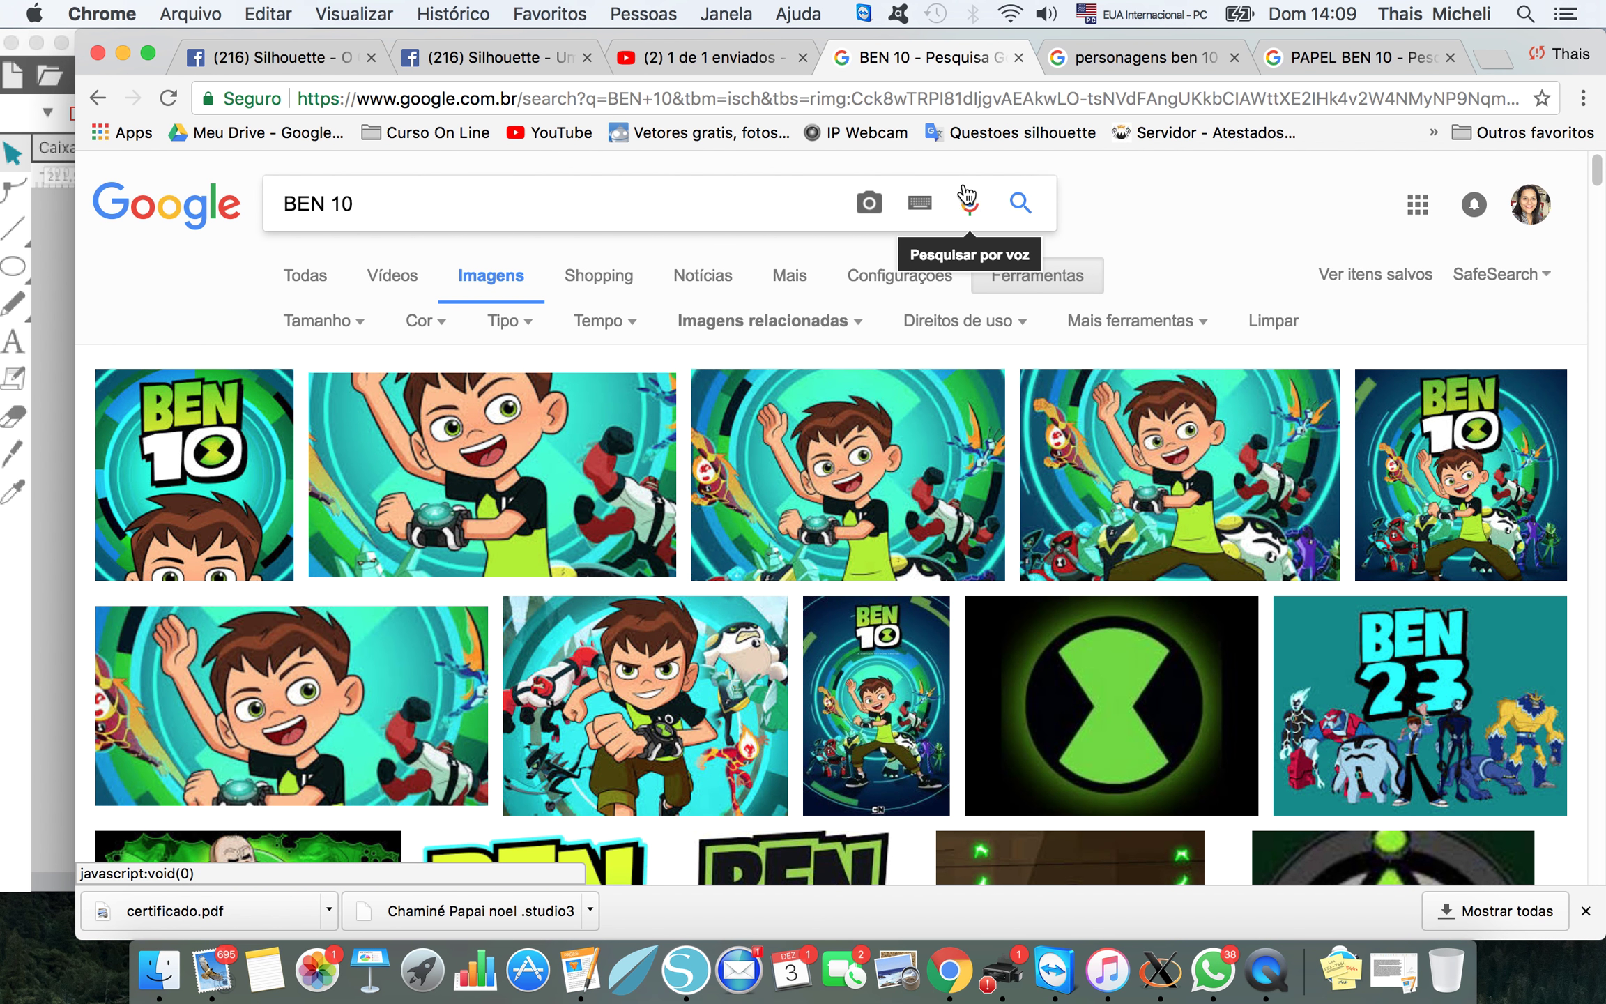
click(1314, 65)
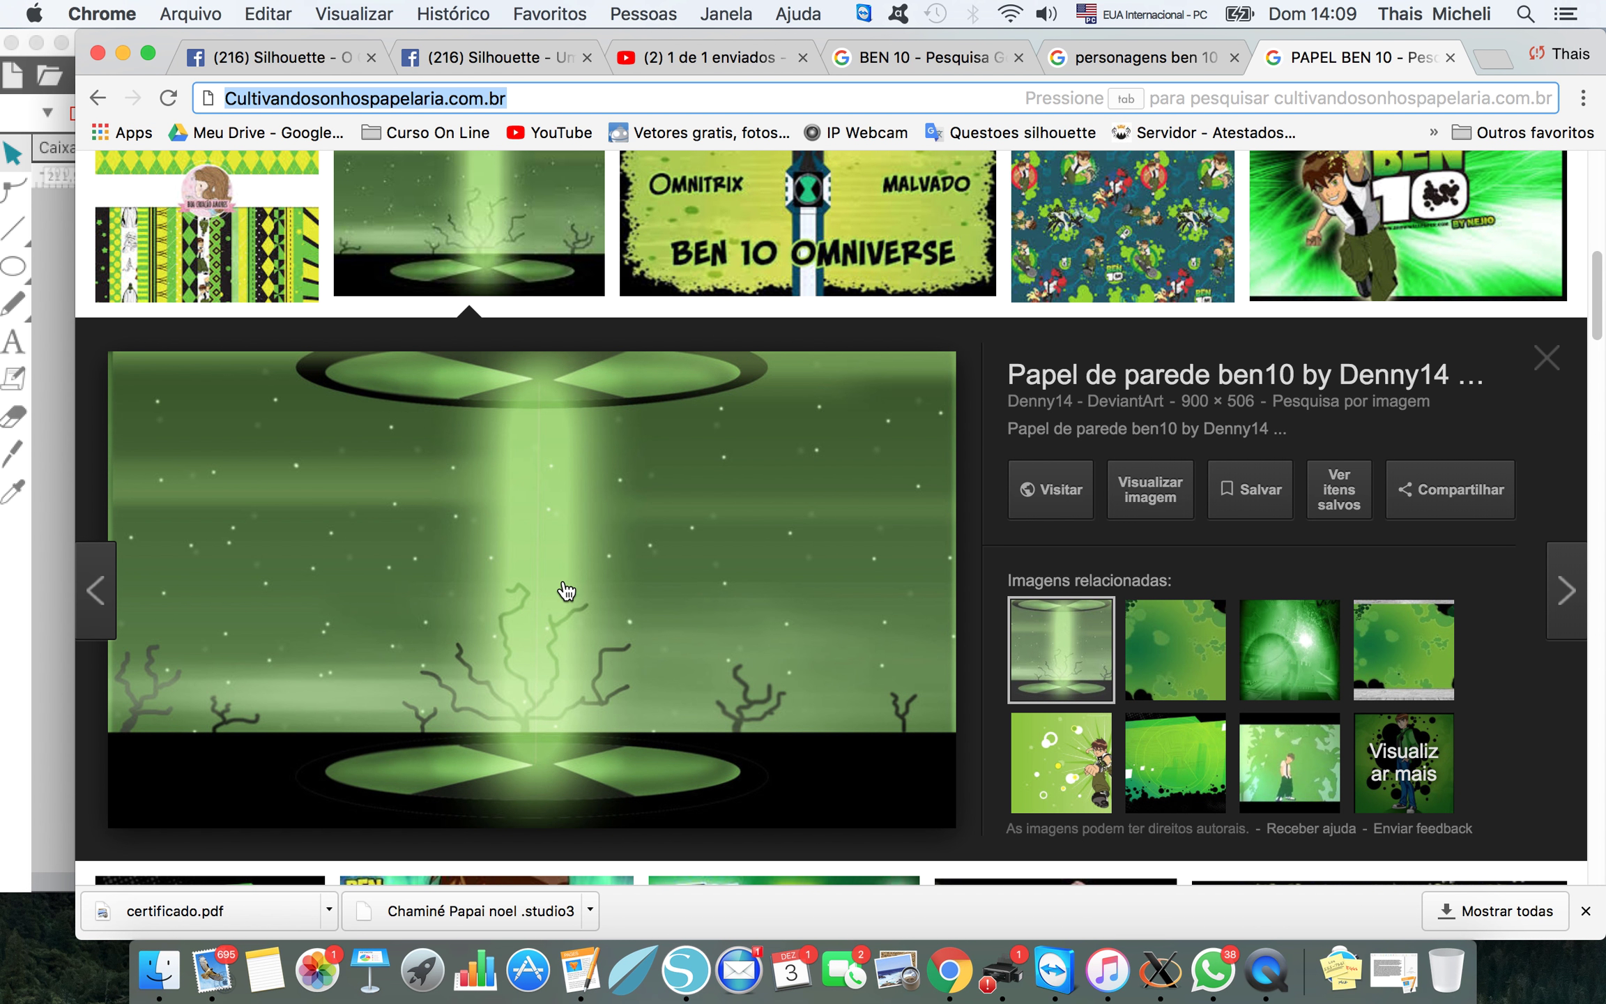
right_click(568, 591)
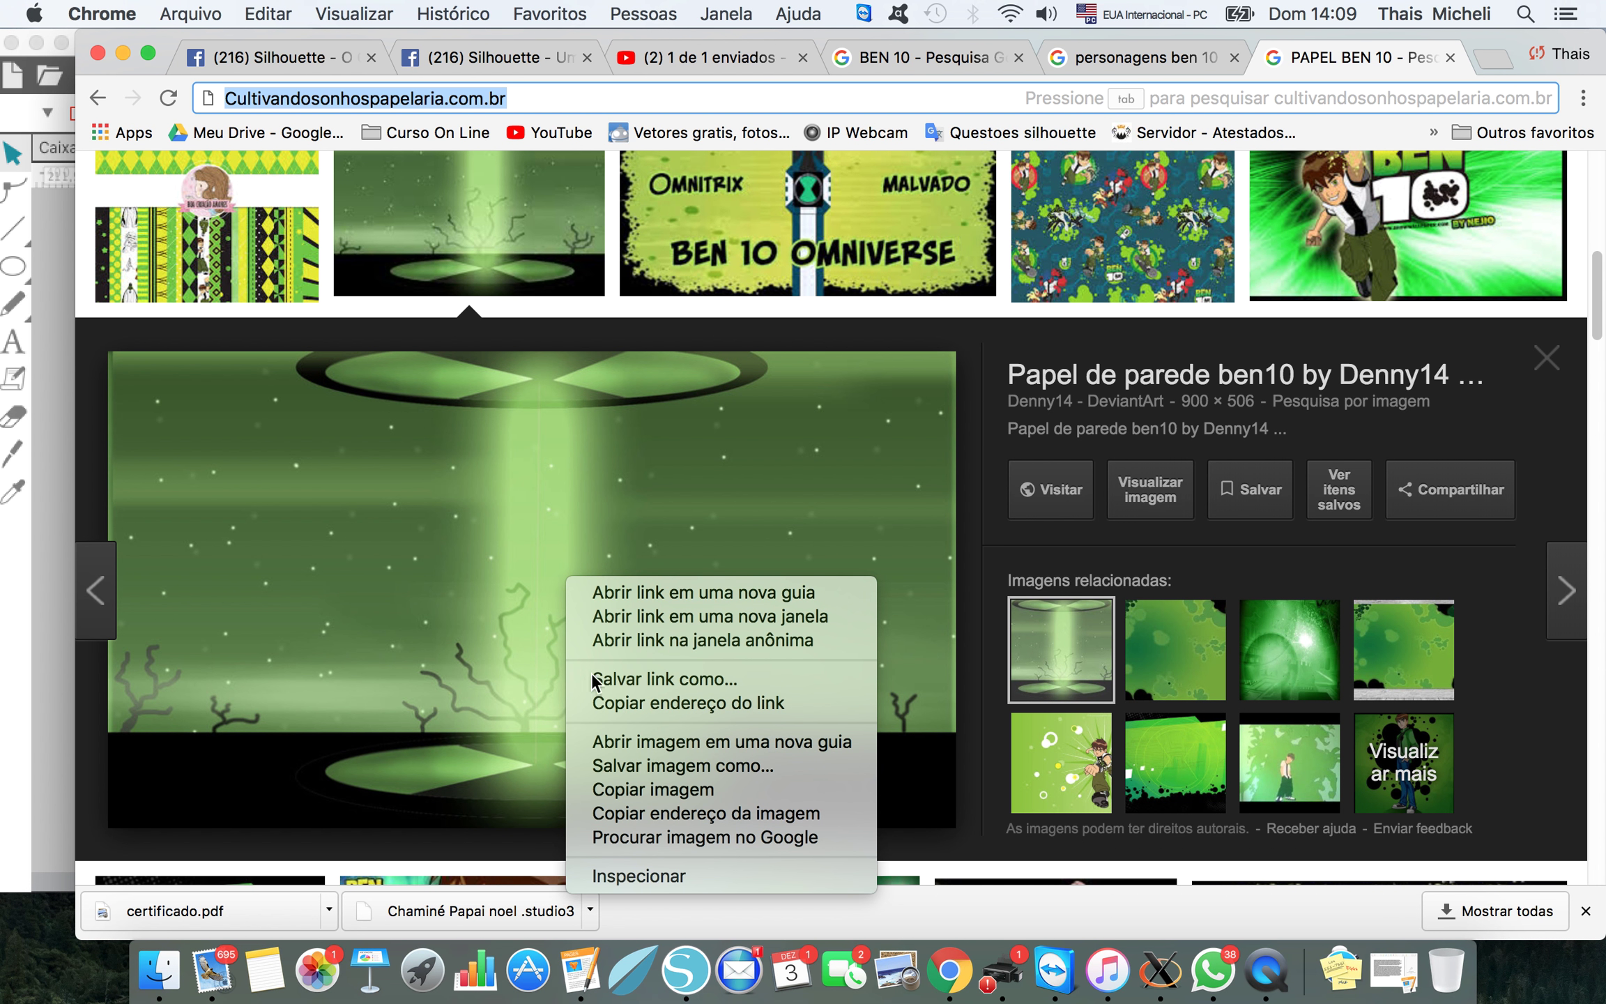
click(606, 790)
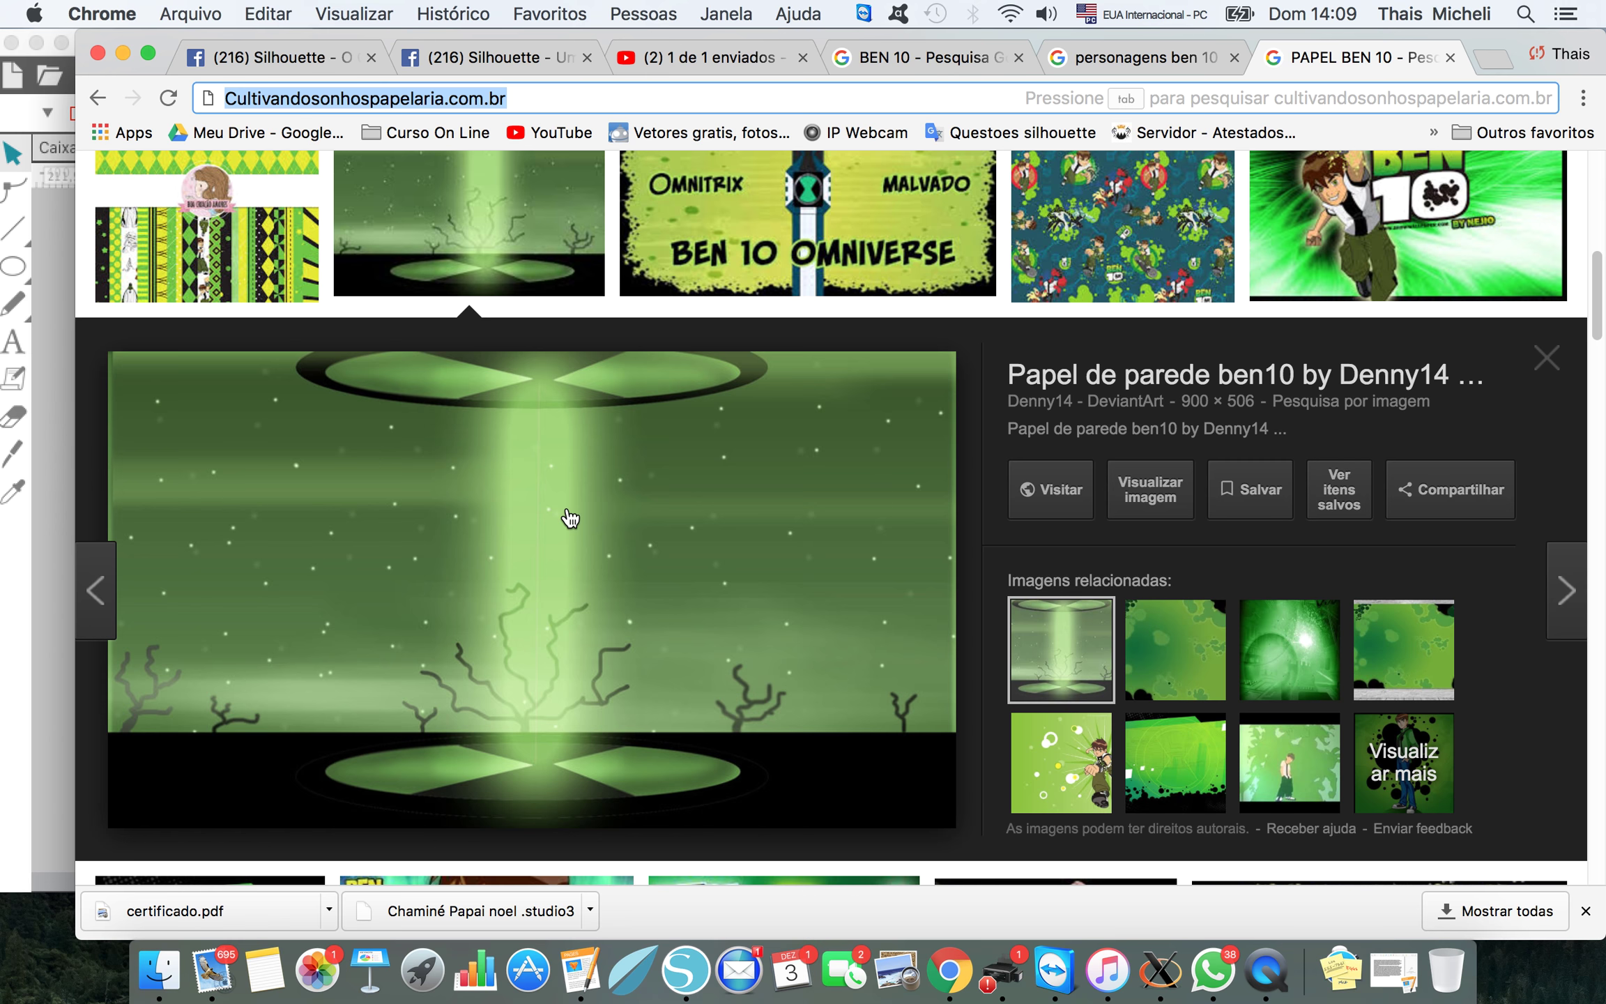
right_click(567, 509)
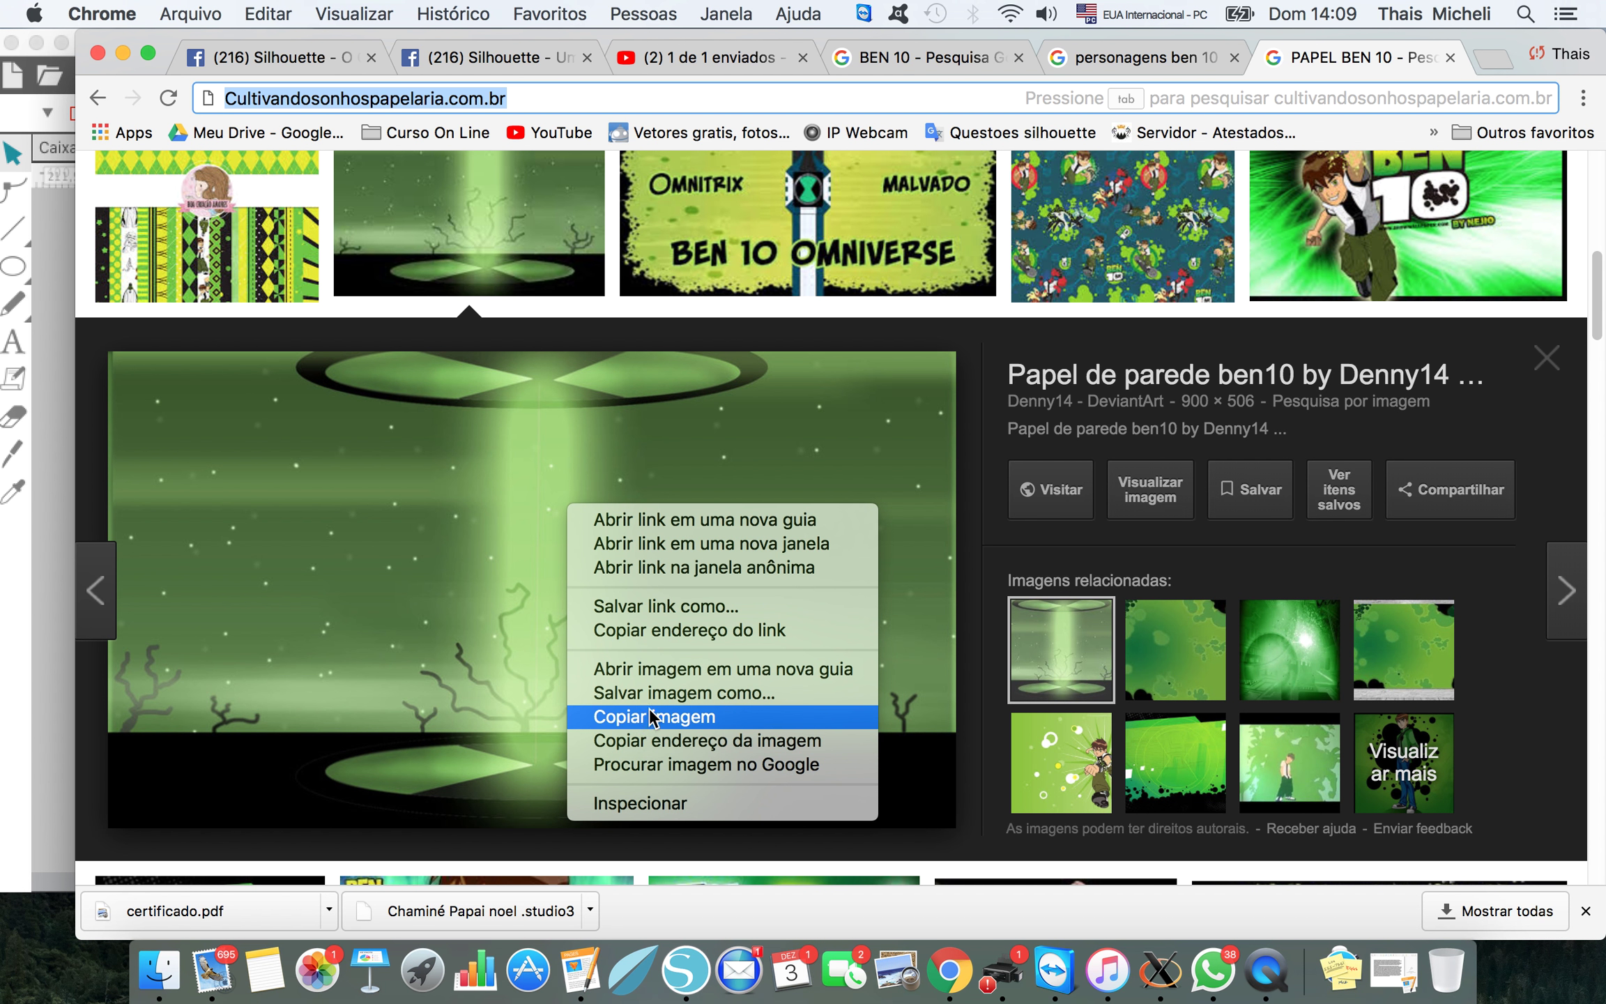
click(680, 718)
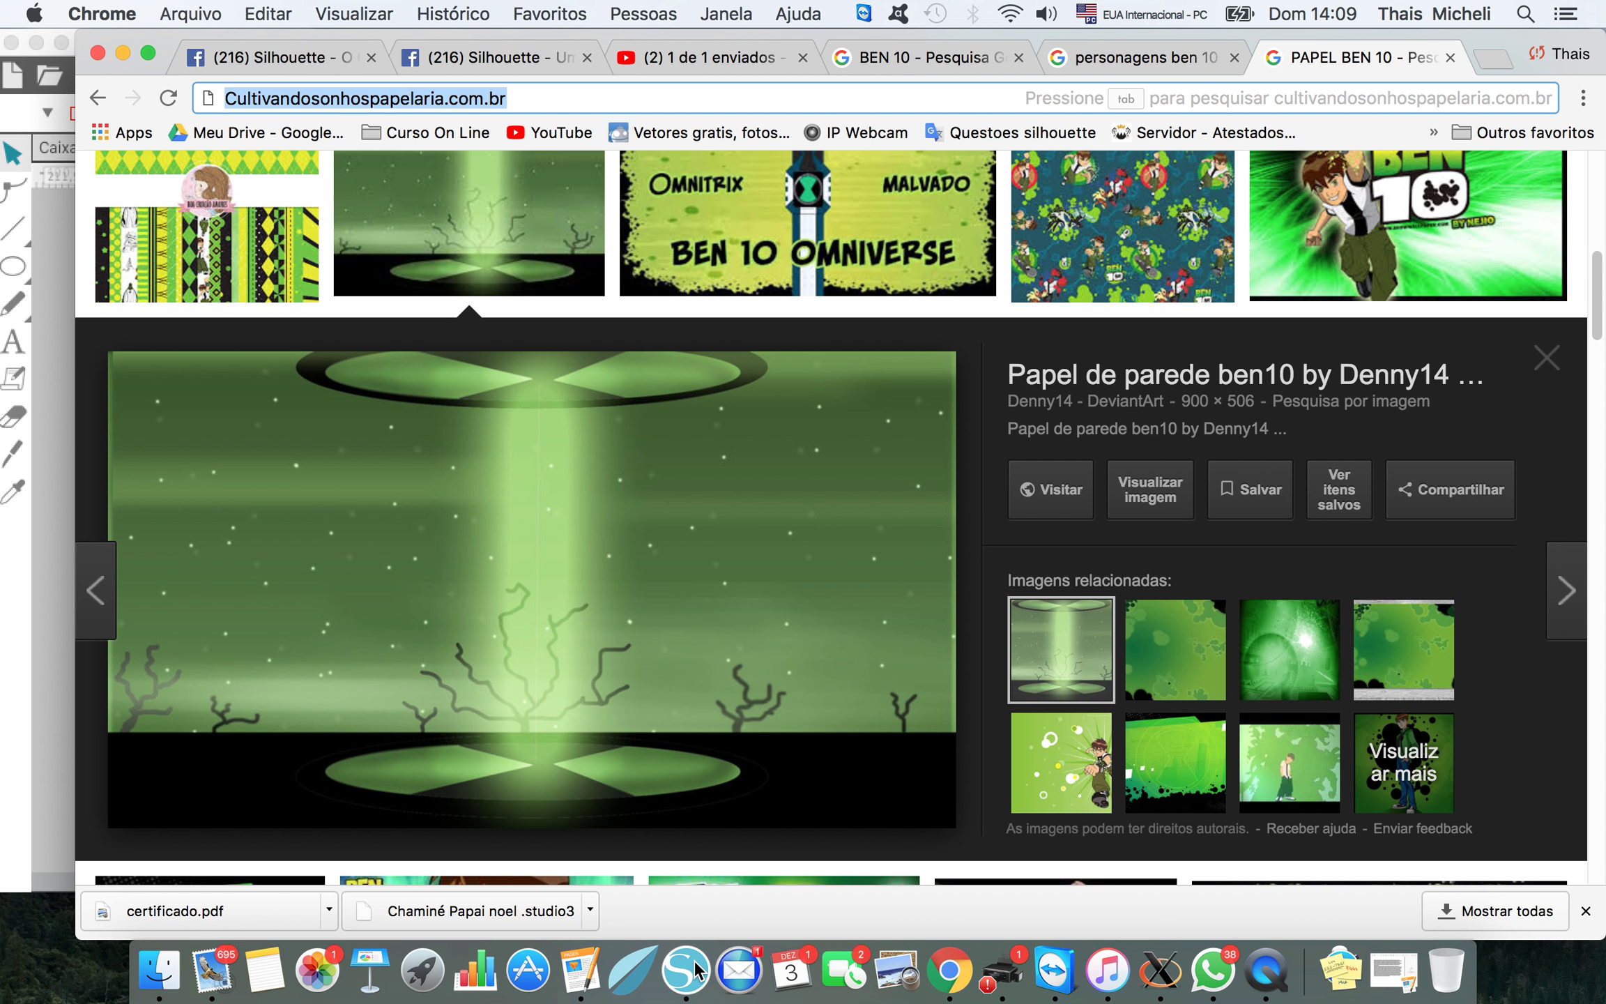
Step: Return to Silhouette Studio, paste the green background near the letter A outline, and enlarge it over the letter to about 232 × 131 mm
key(super+Tab)
click(634, 679)
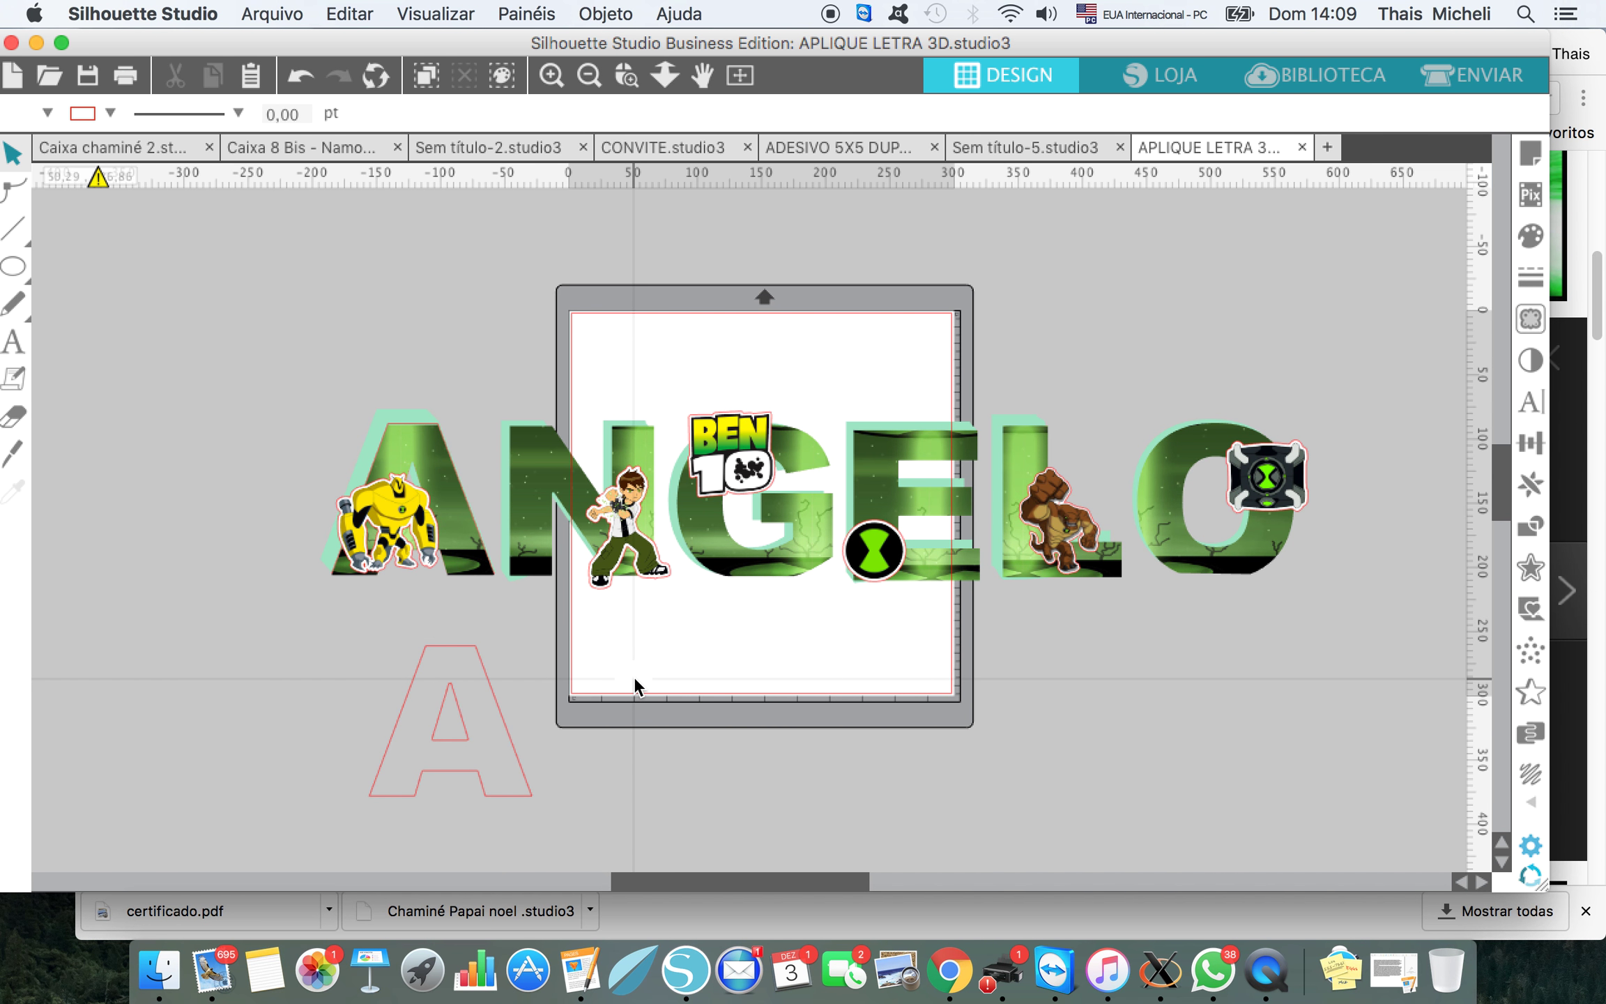
key(super+v)
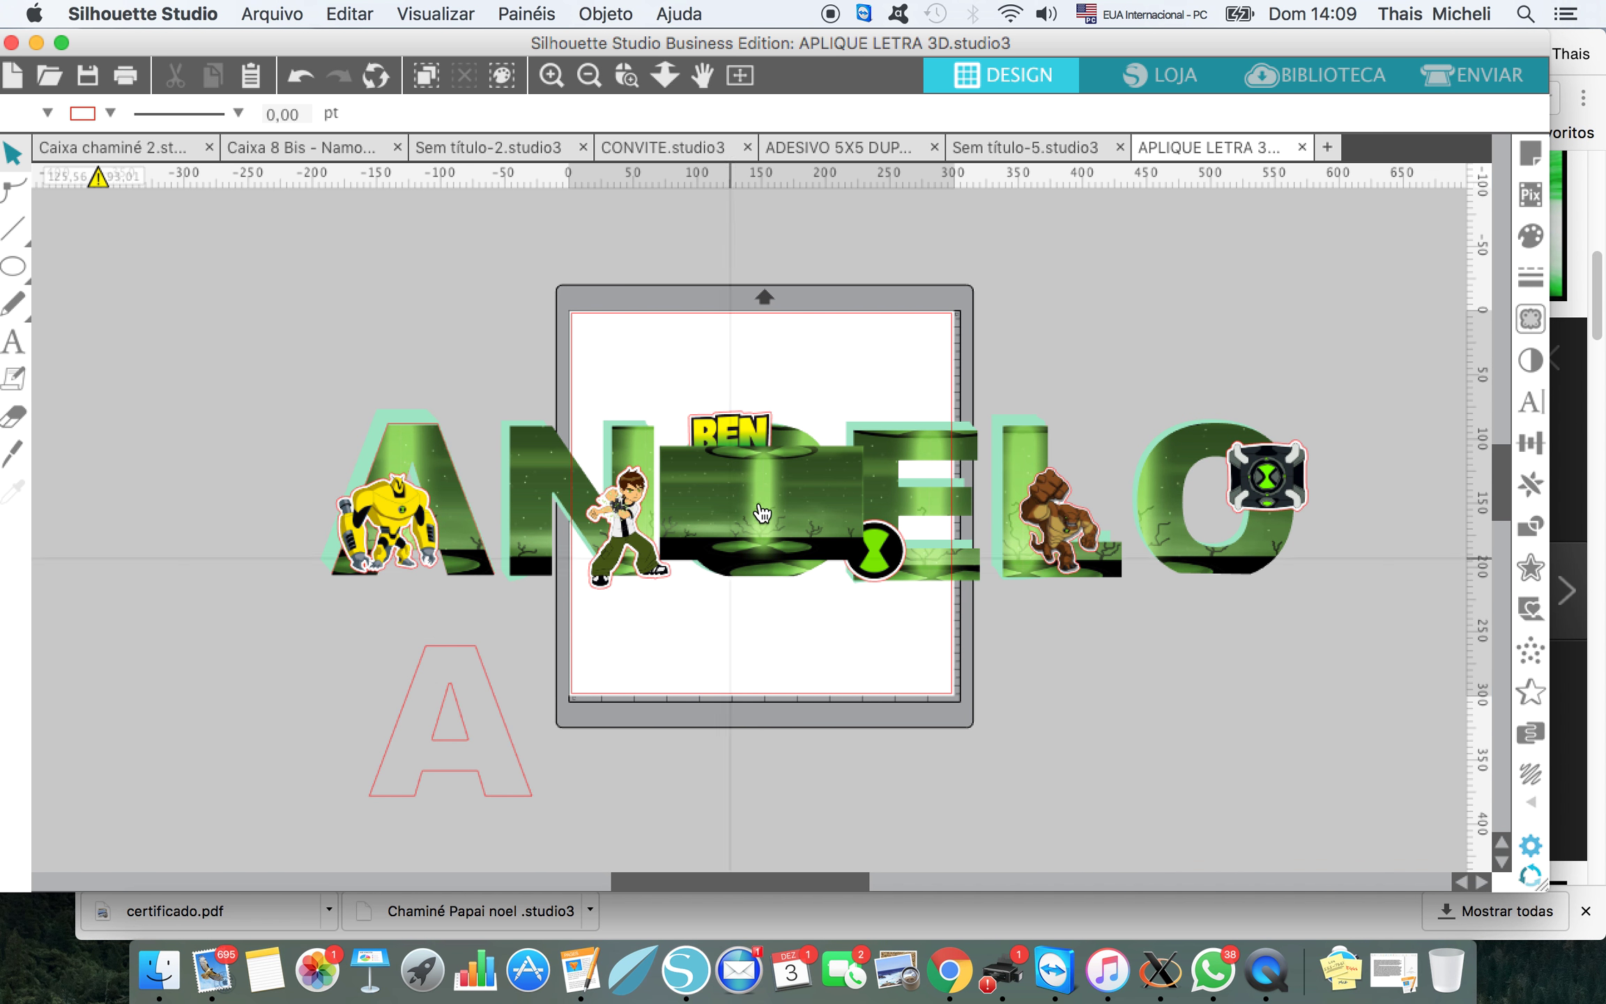
click(296, 675)
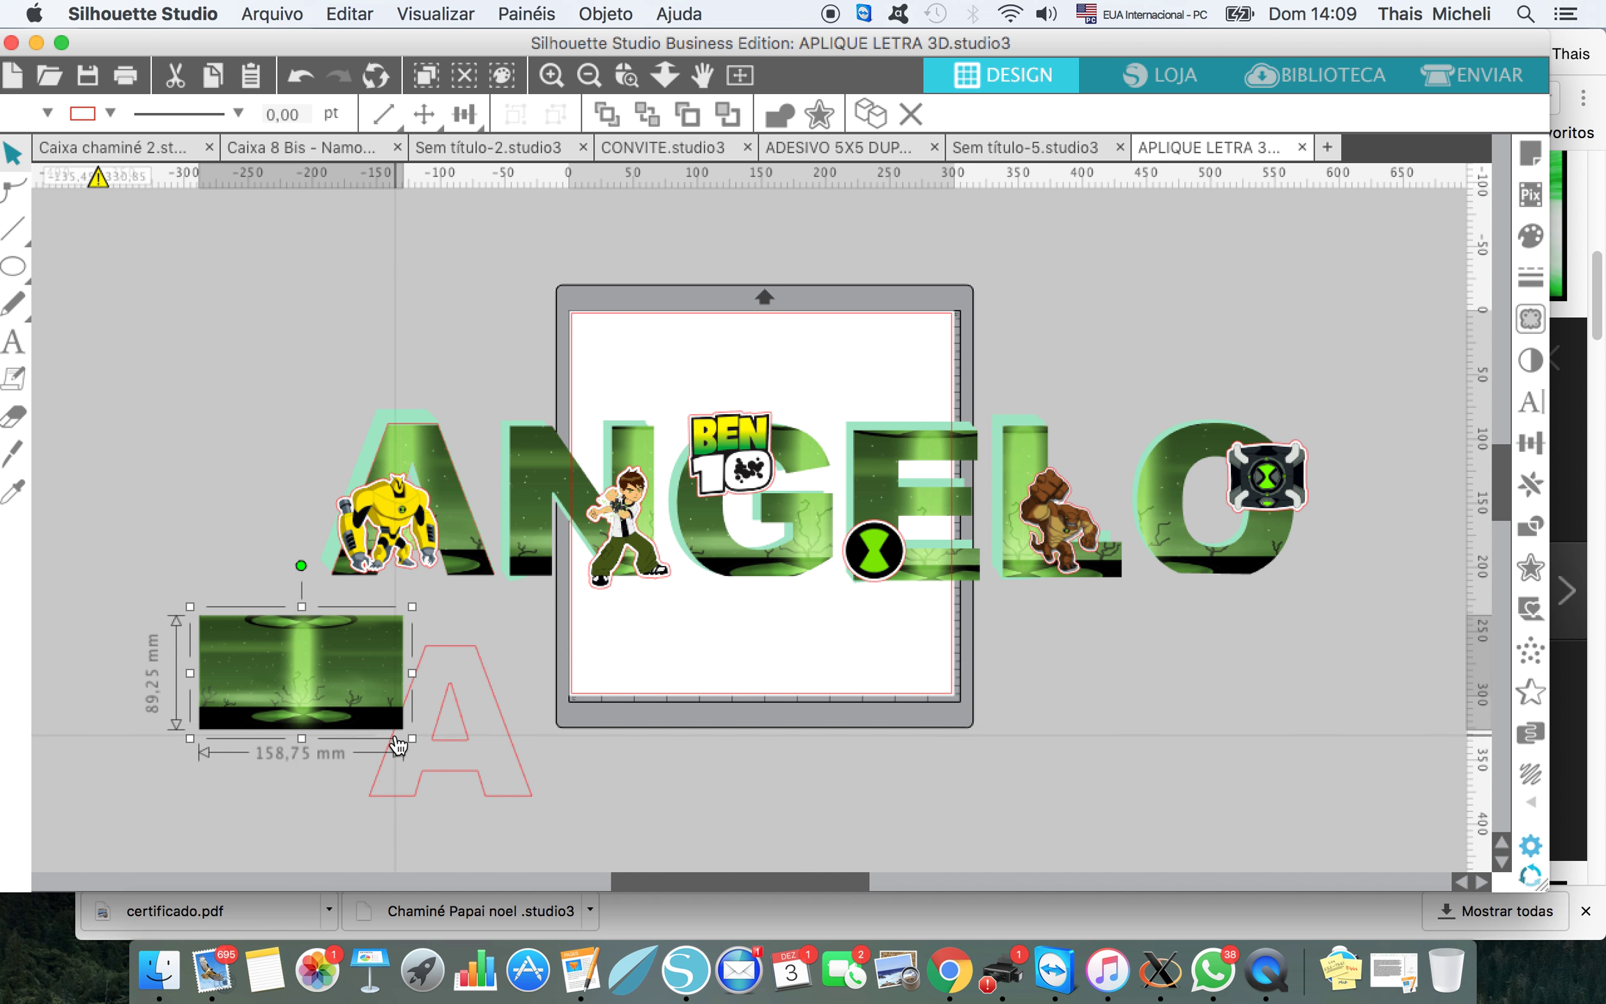
drag(412, 741, 498, 756)
Step: Send the green background image behind the letter A outline and shift it so the letter sits centred over it
right_click(654, 744)
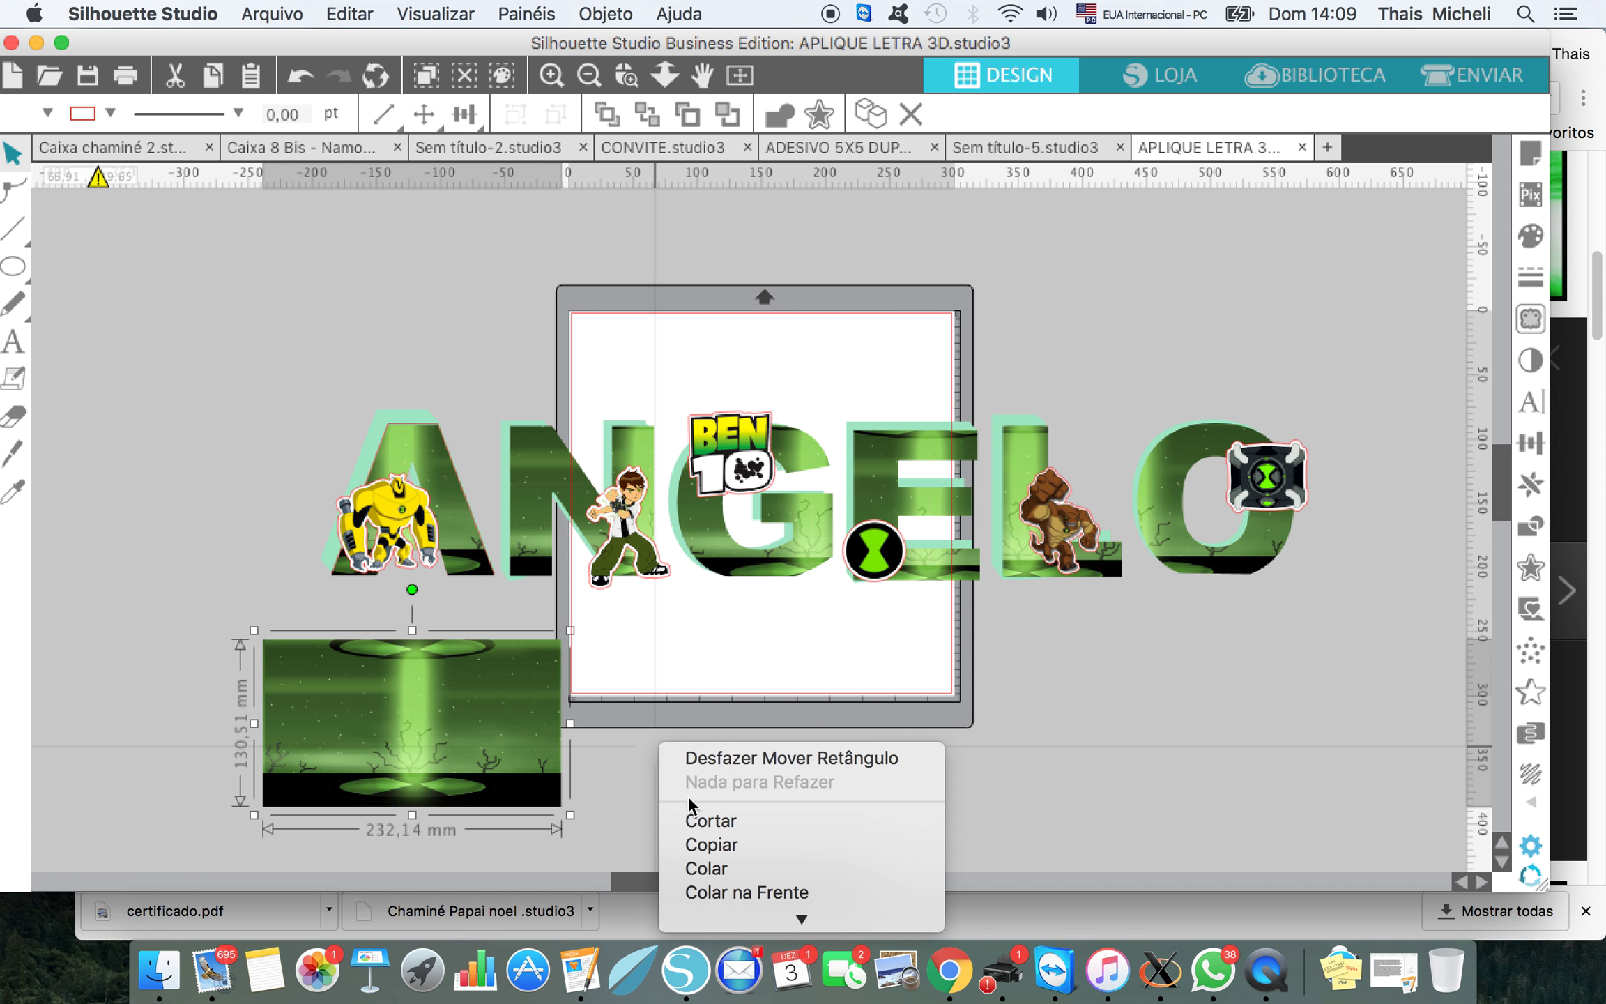
click(498, 663)
click(647, 113)
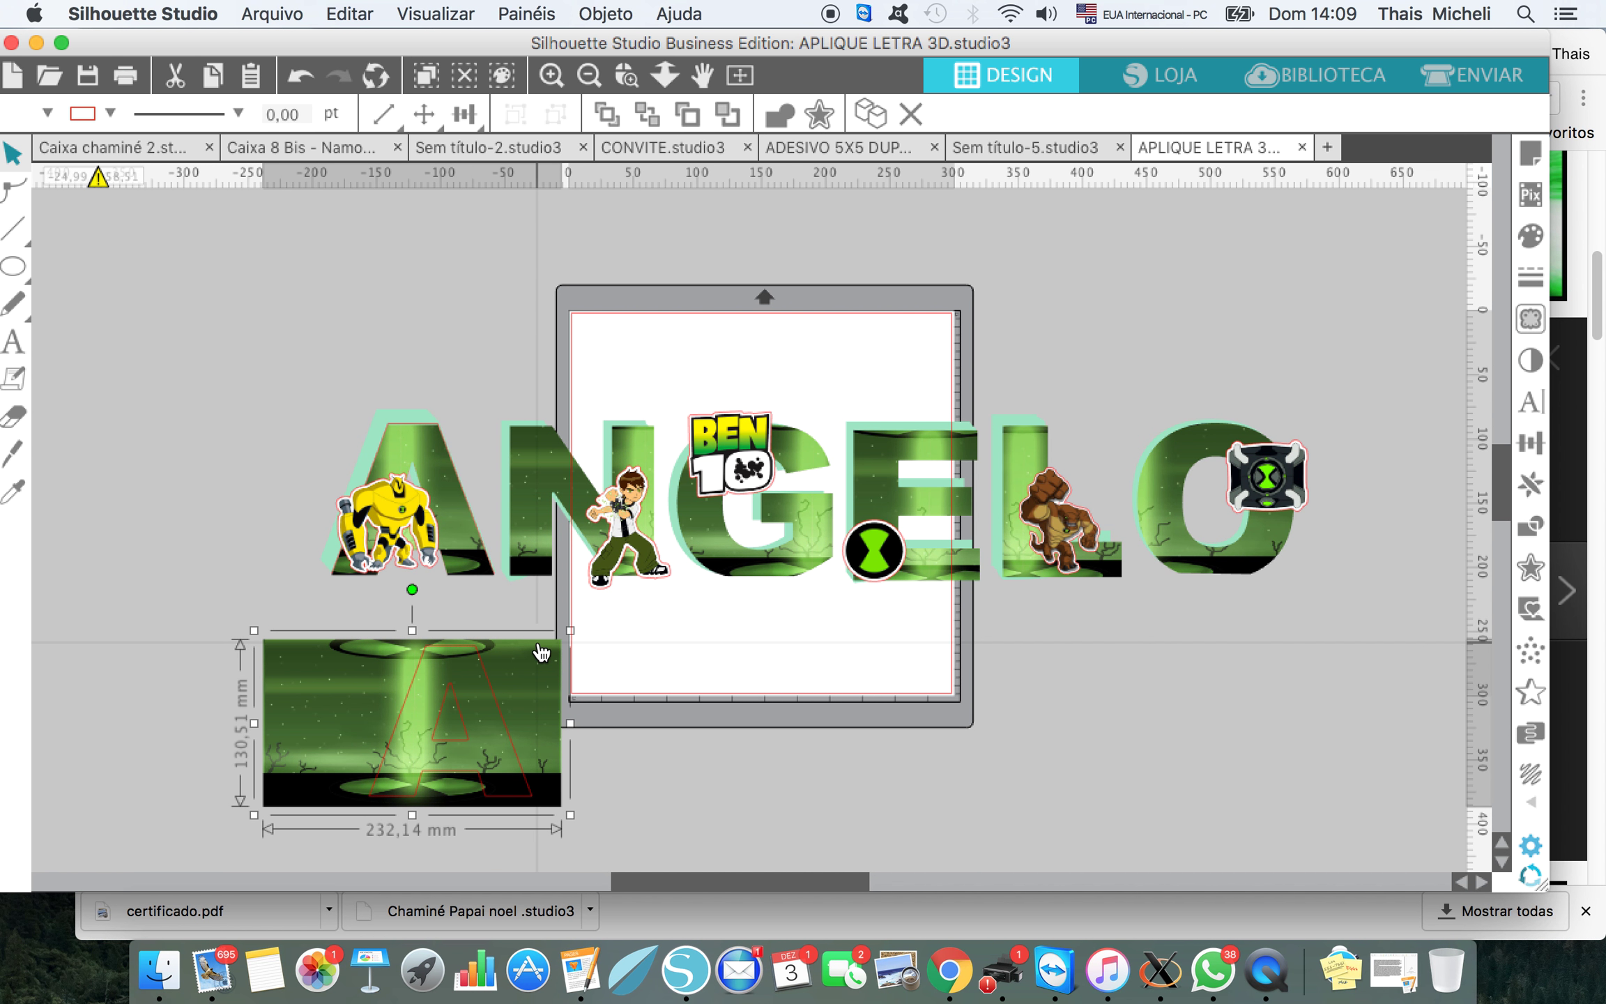
drag(551, 652, 590, 650)
click(709, 760)
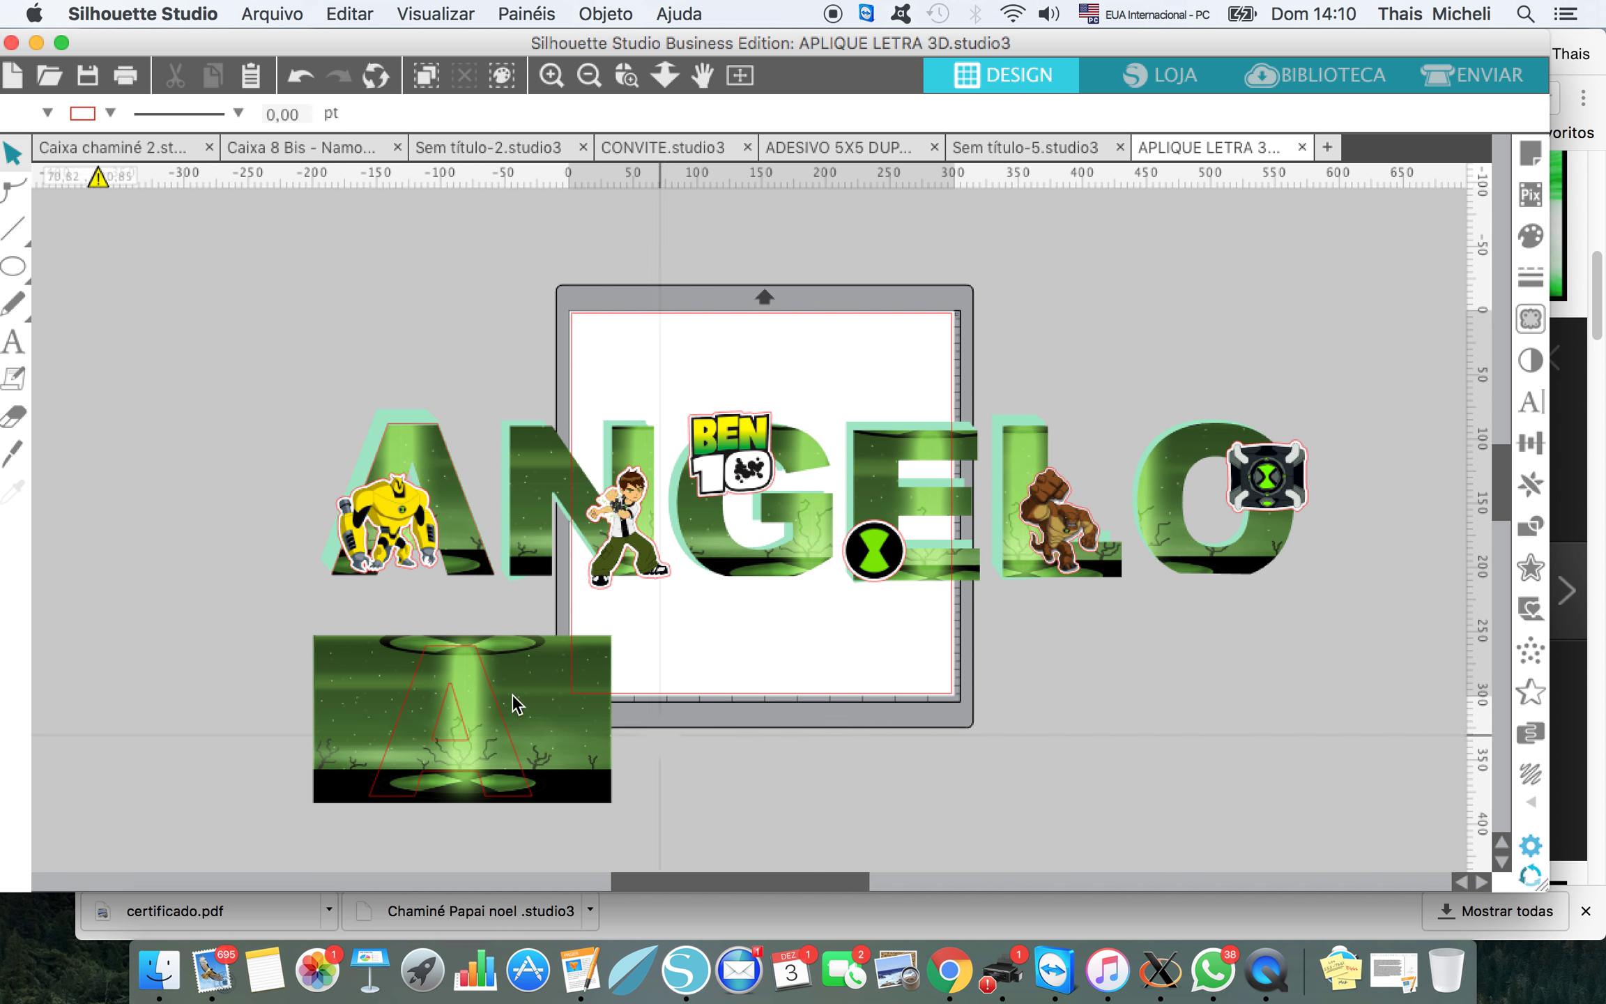
Step: Select the letter A outline together with the green background and crop the image to the letter's shape with Recortar
drag(254, 618, 321, 666)
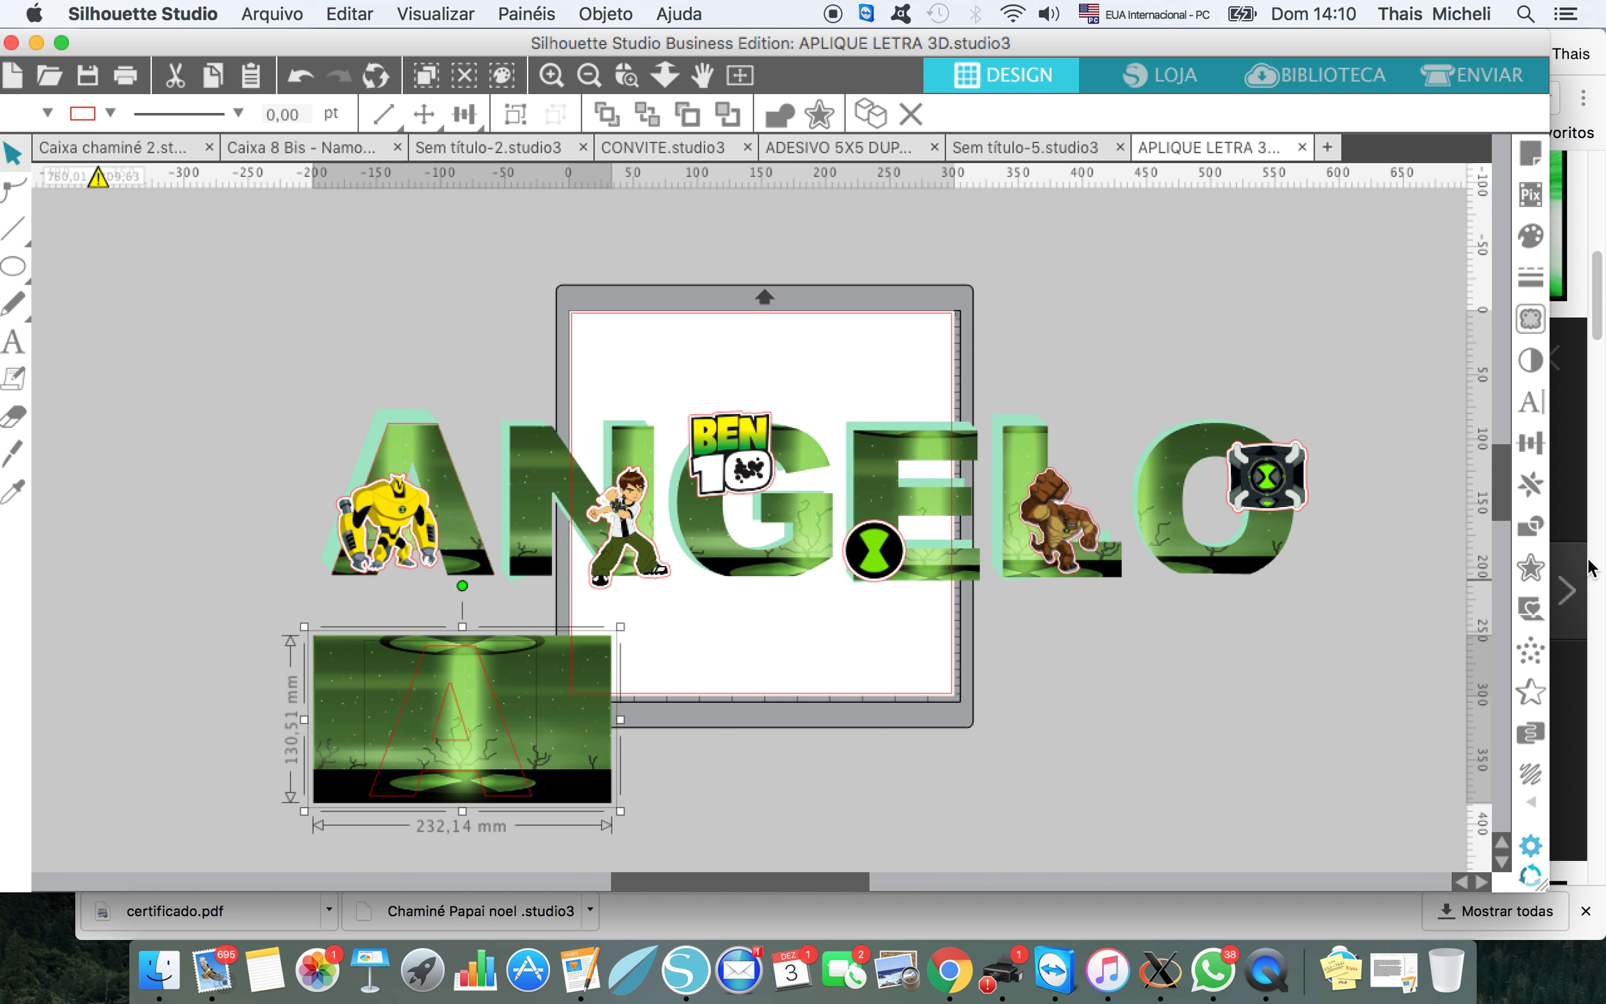
click(1536, 536)
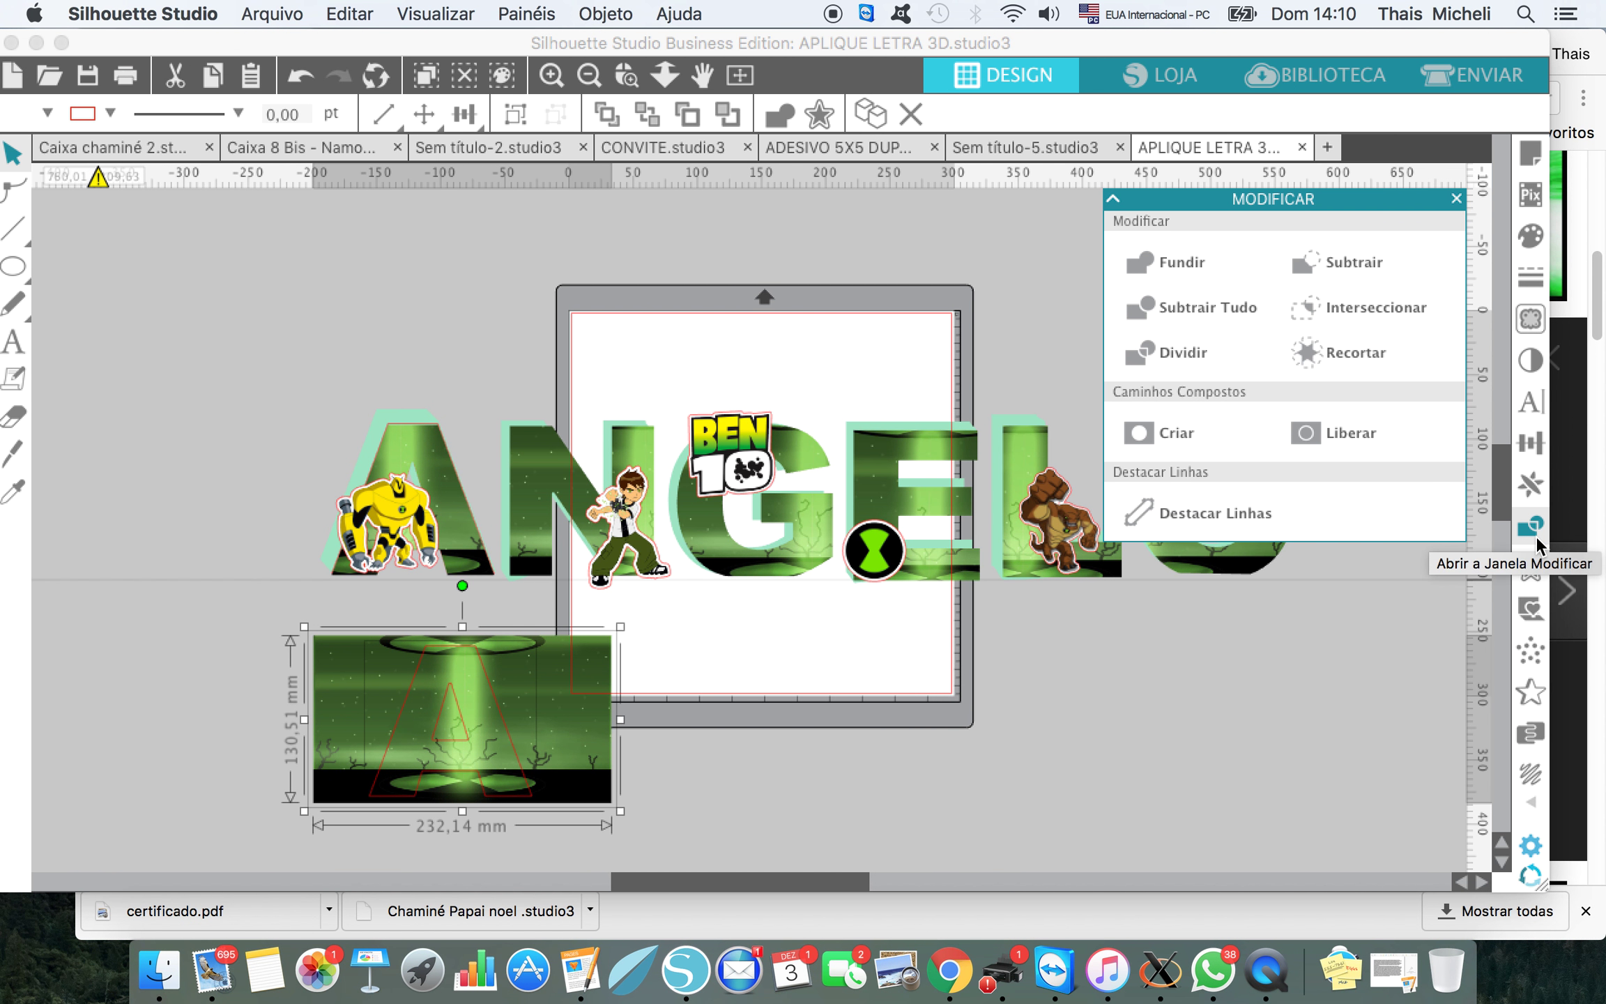
click(1369, 365)
click(505, 865)
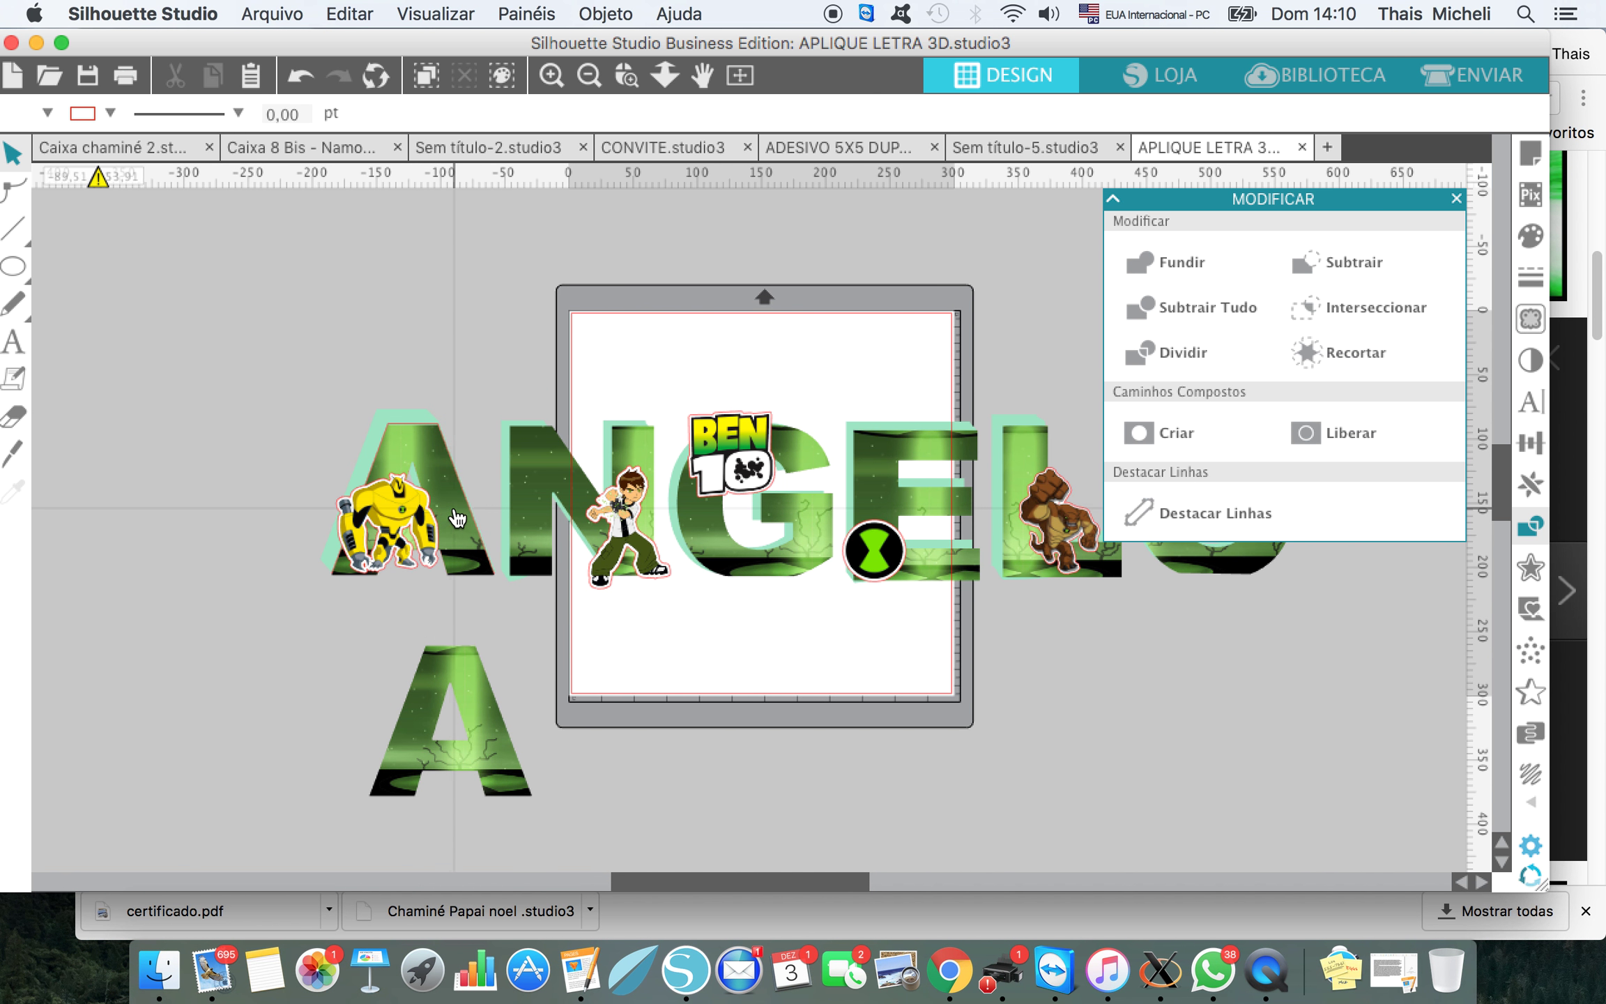
click(403, 450)
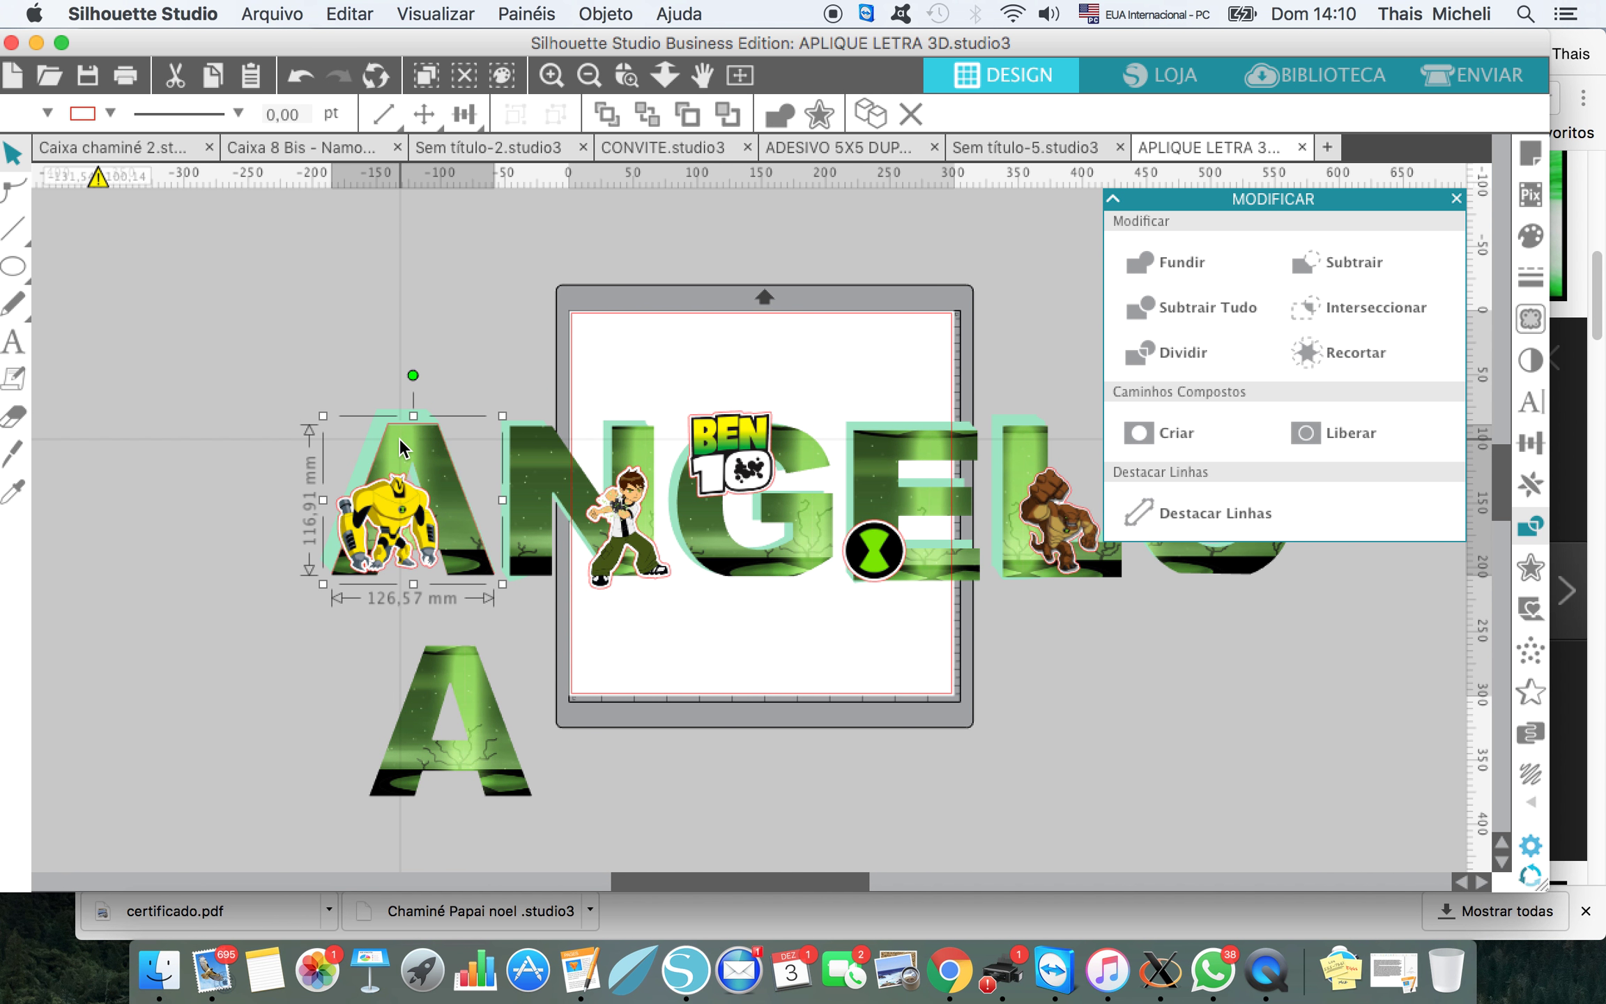
click(558, 750)
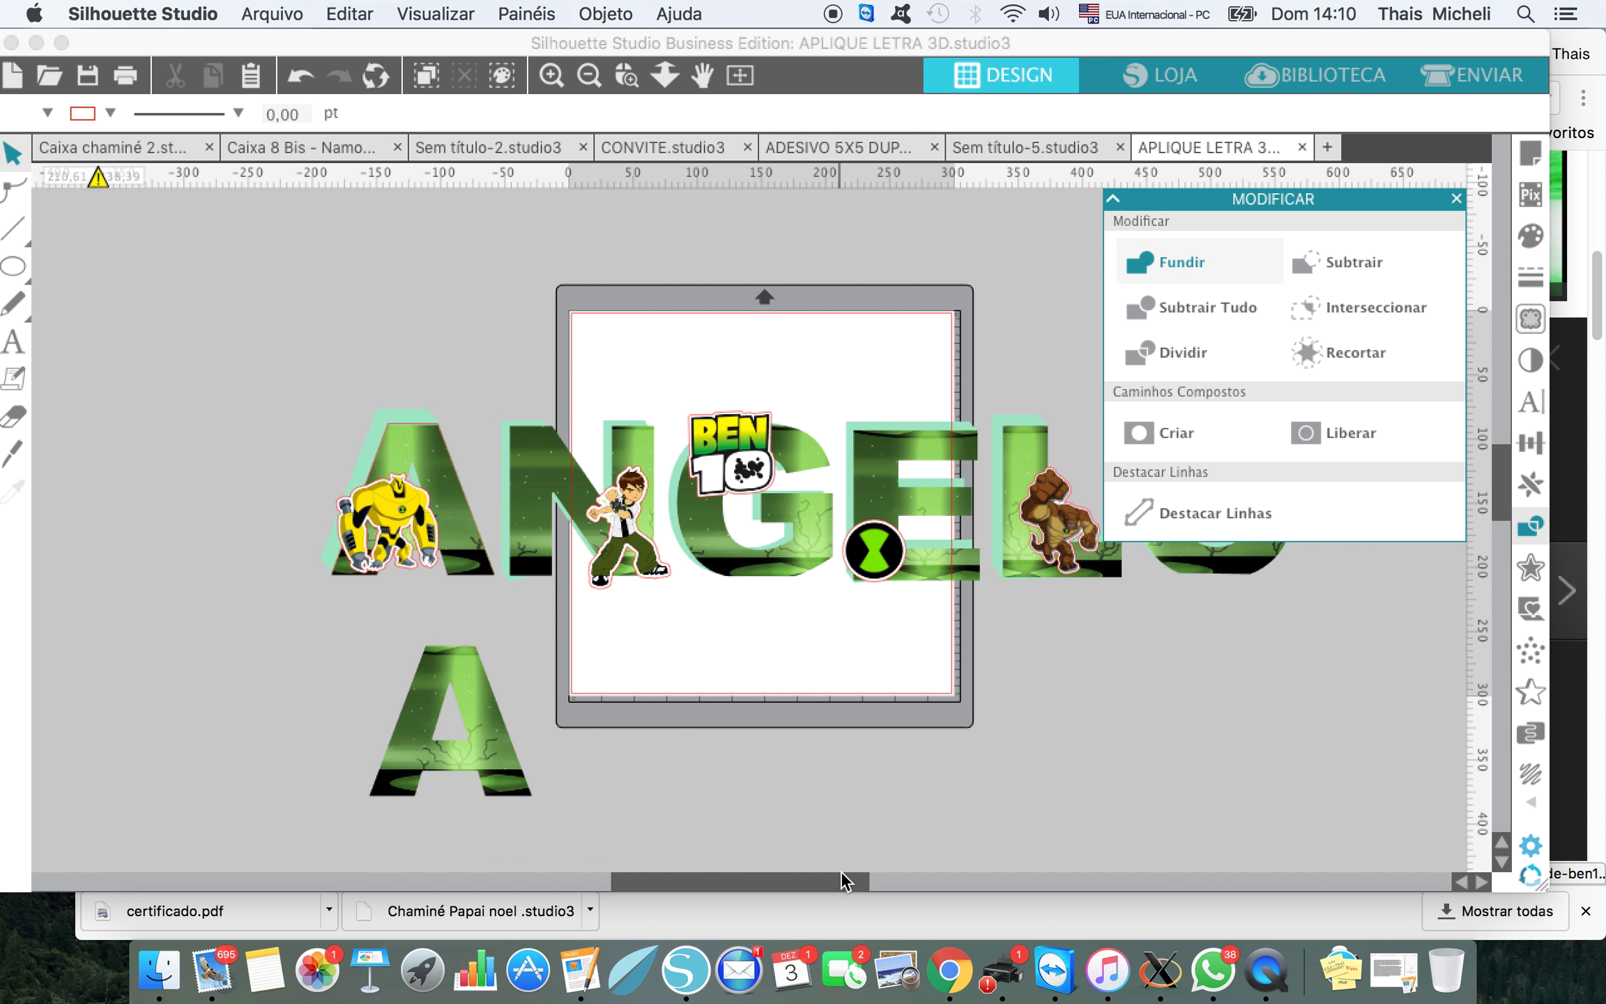
Step: Switch to Chrome and search Google Images for "tahiti papel"
click(971, 947)
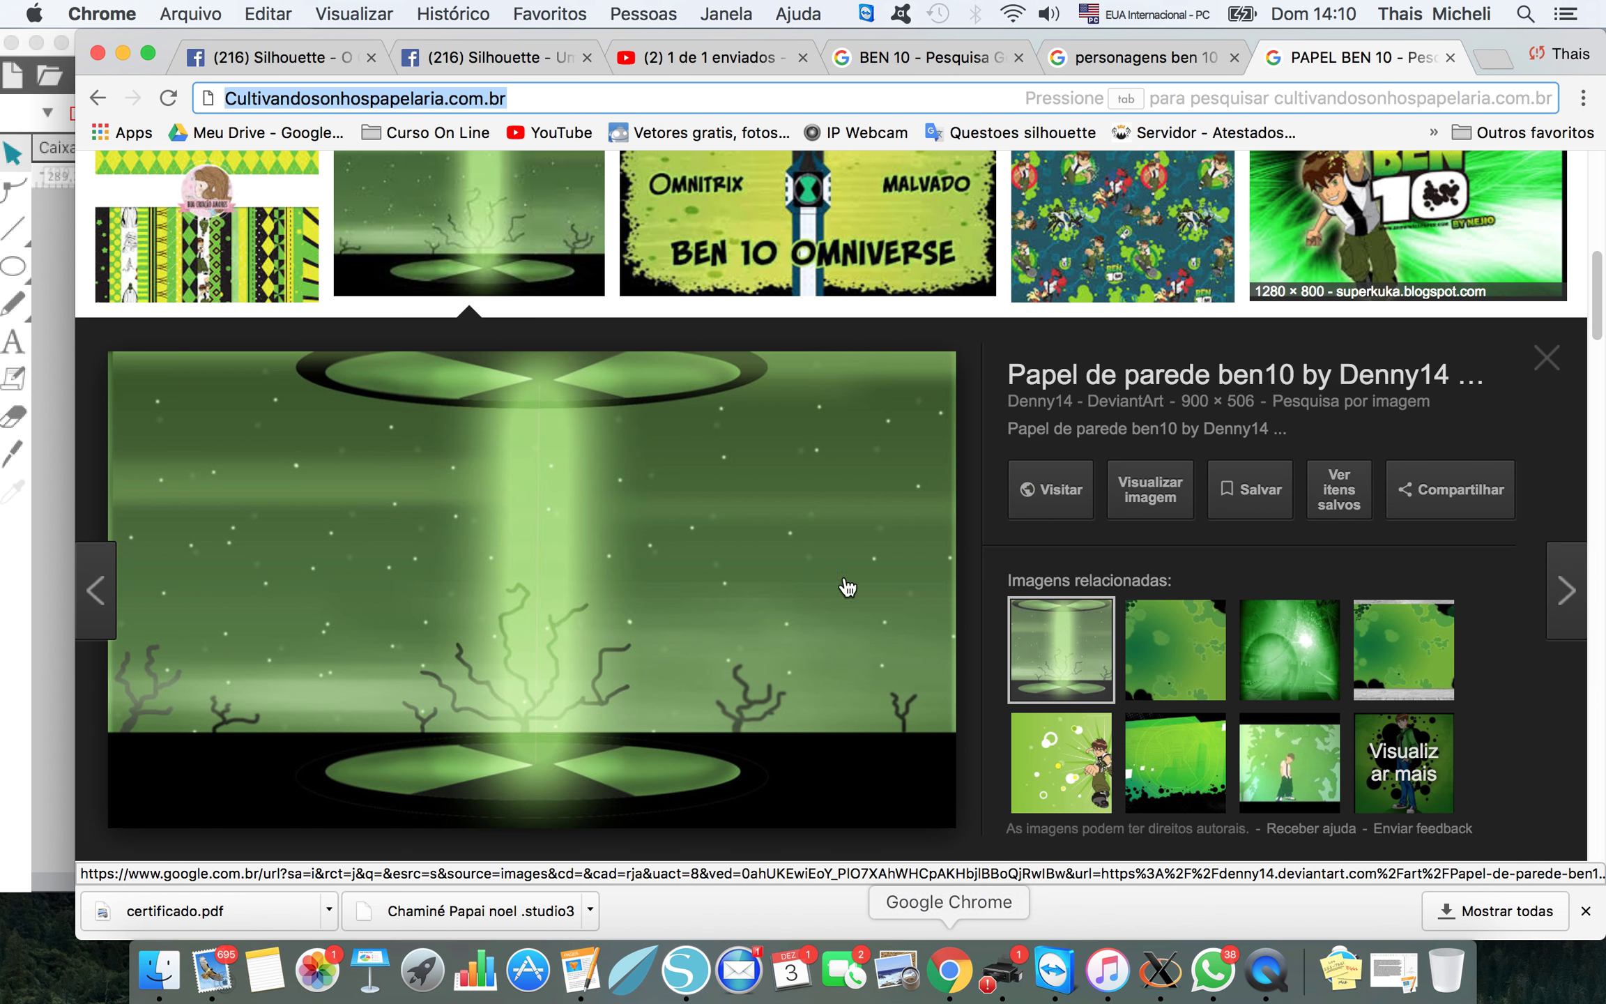
click(909, 57)
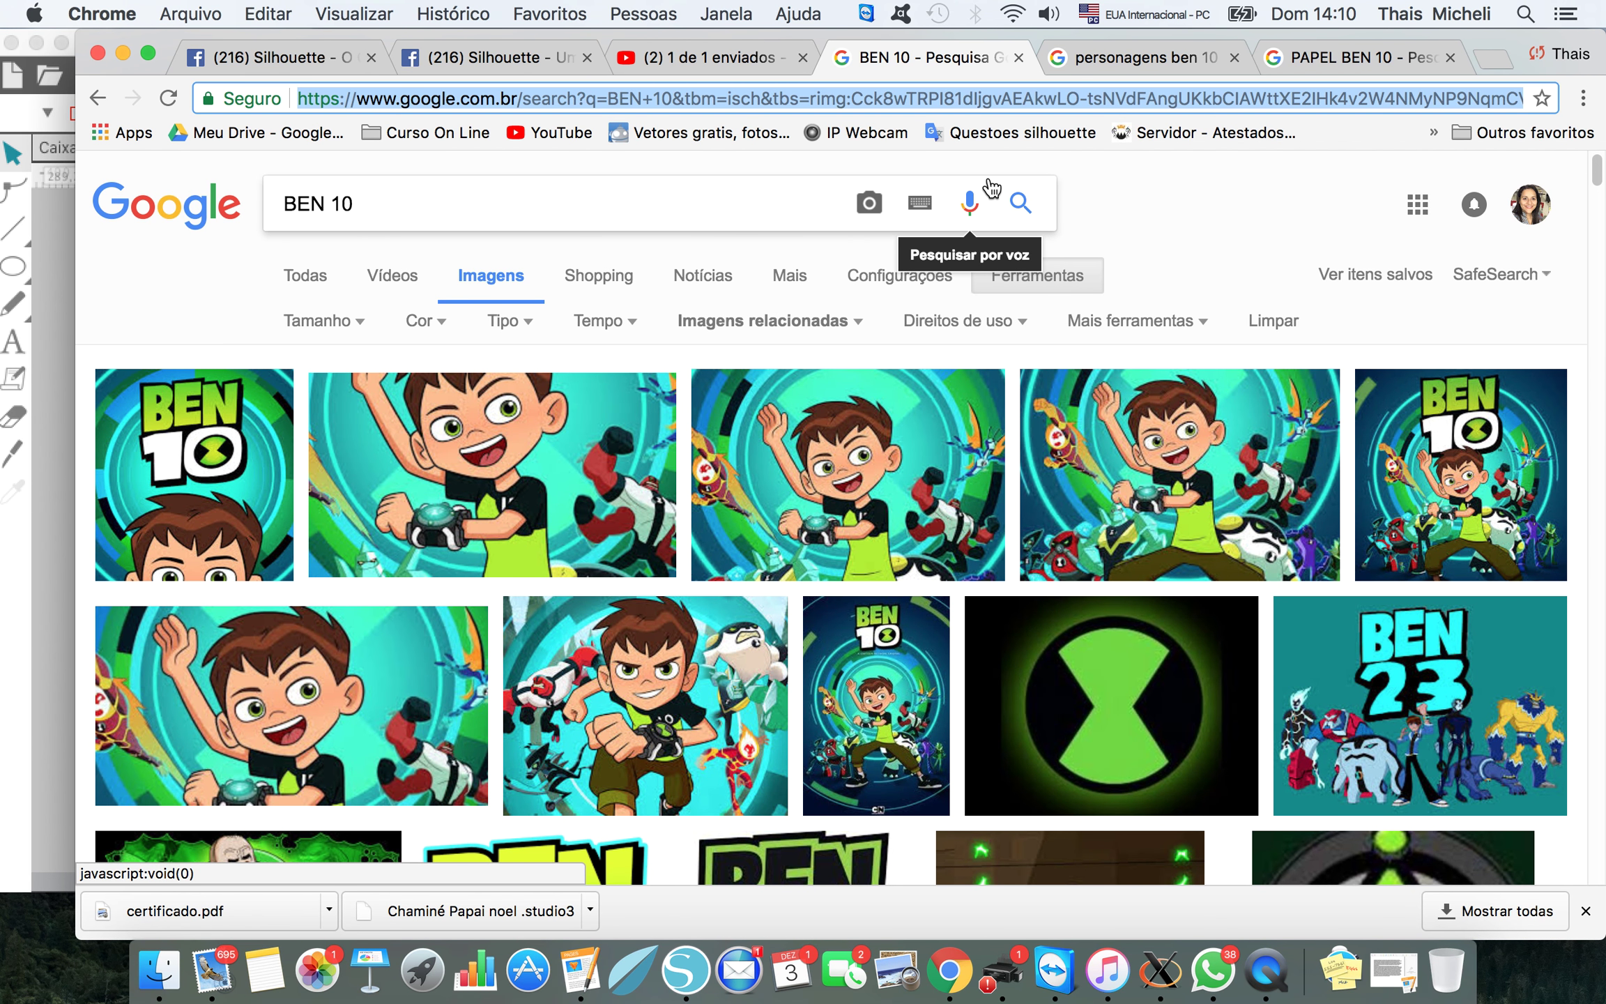
text(t)
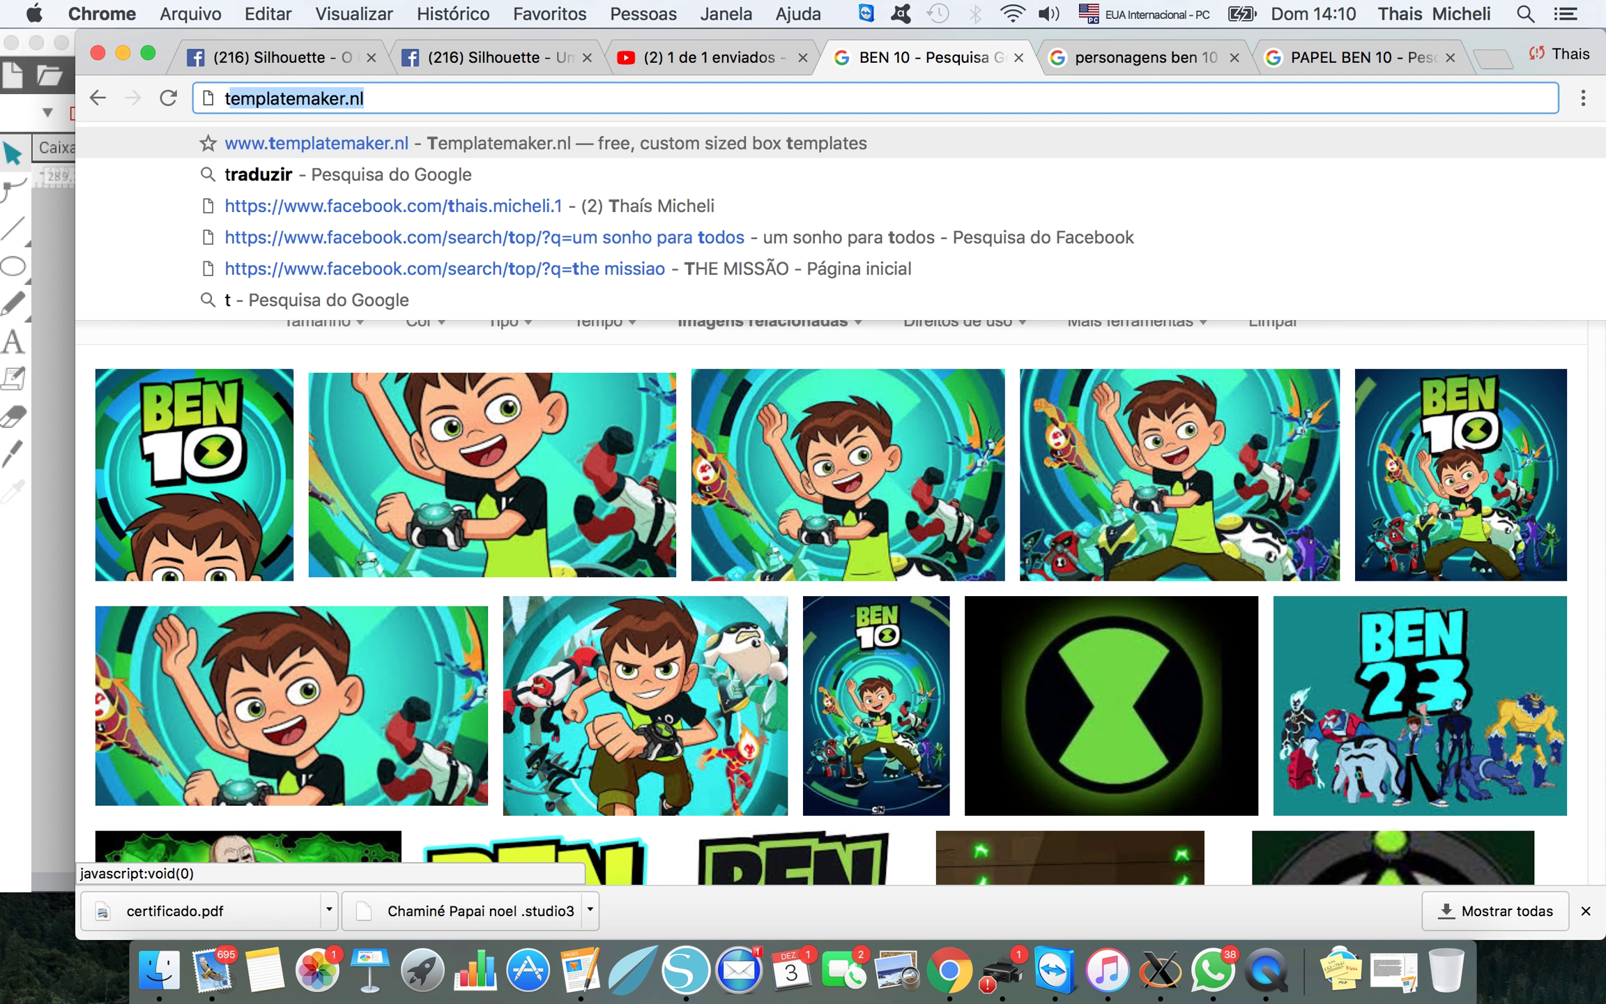
text(ahiti)
key(Return)
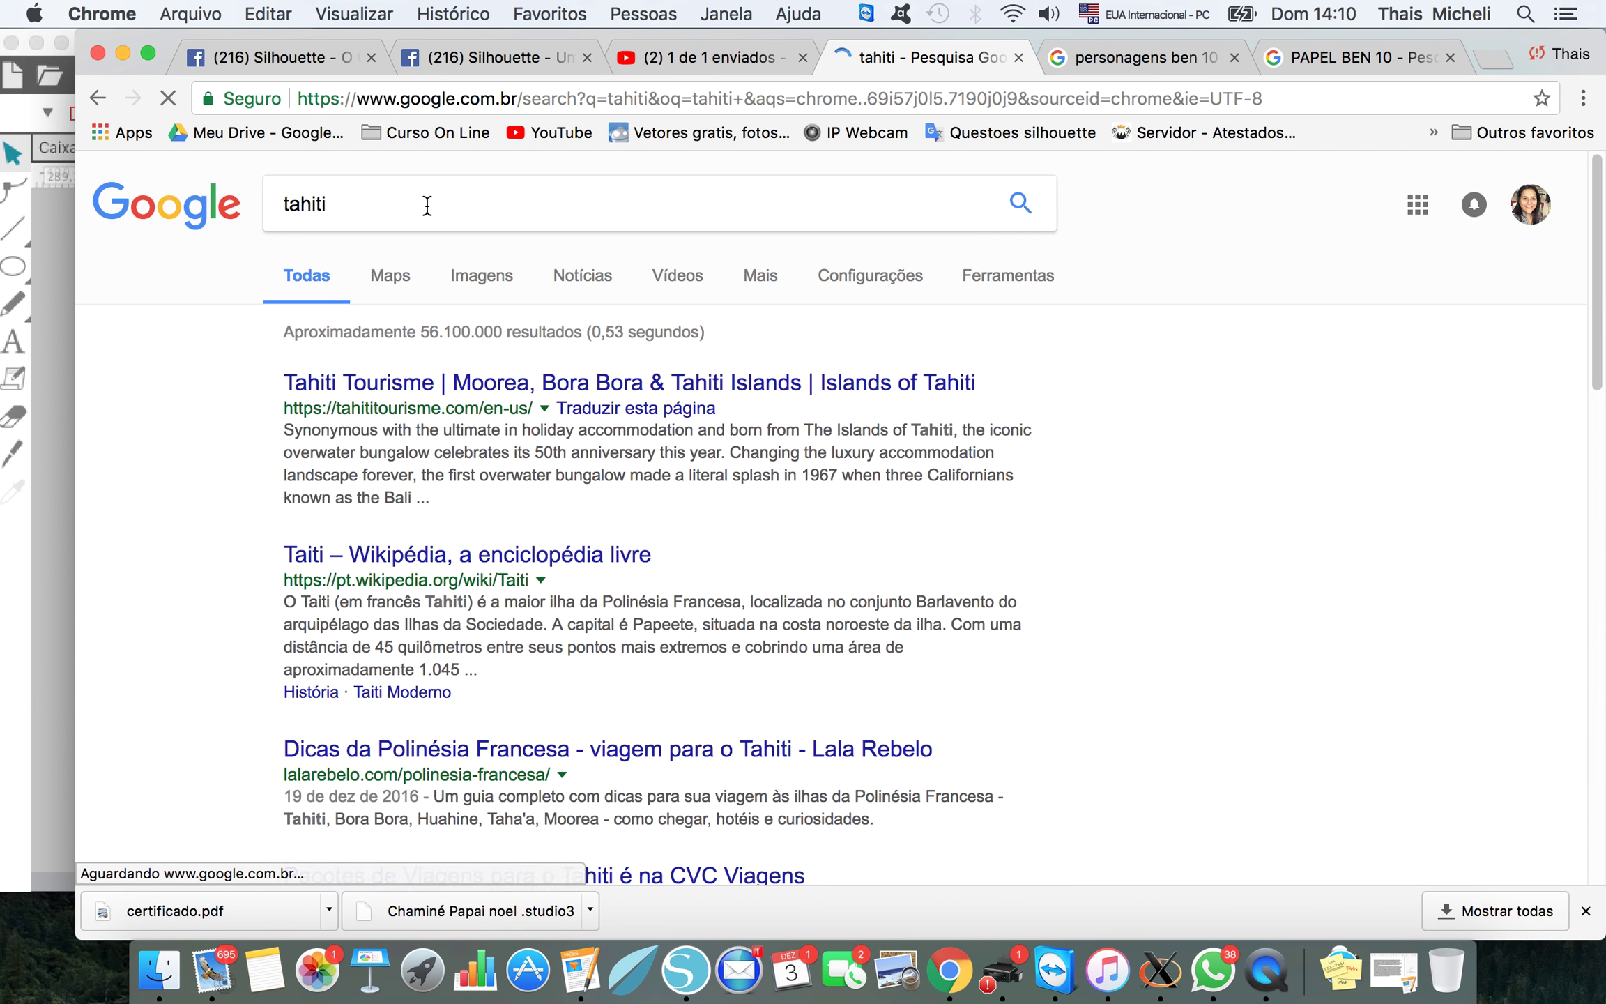
click(423, 204)
text(papel)
key(Return)
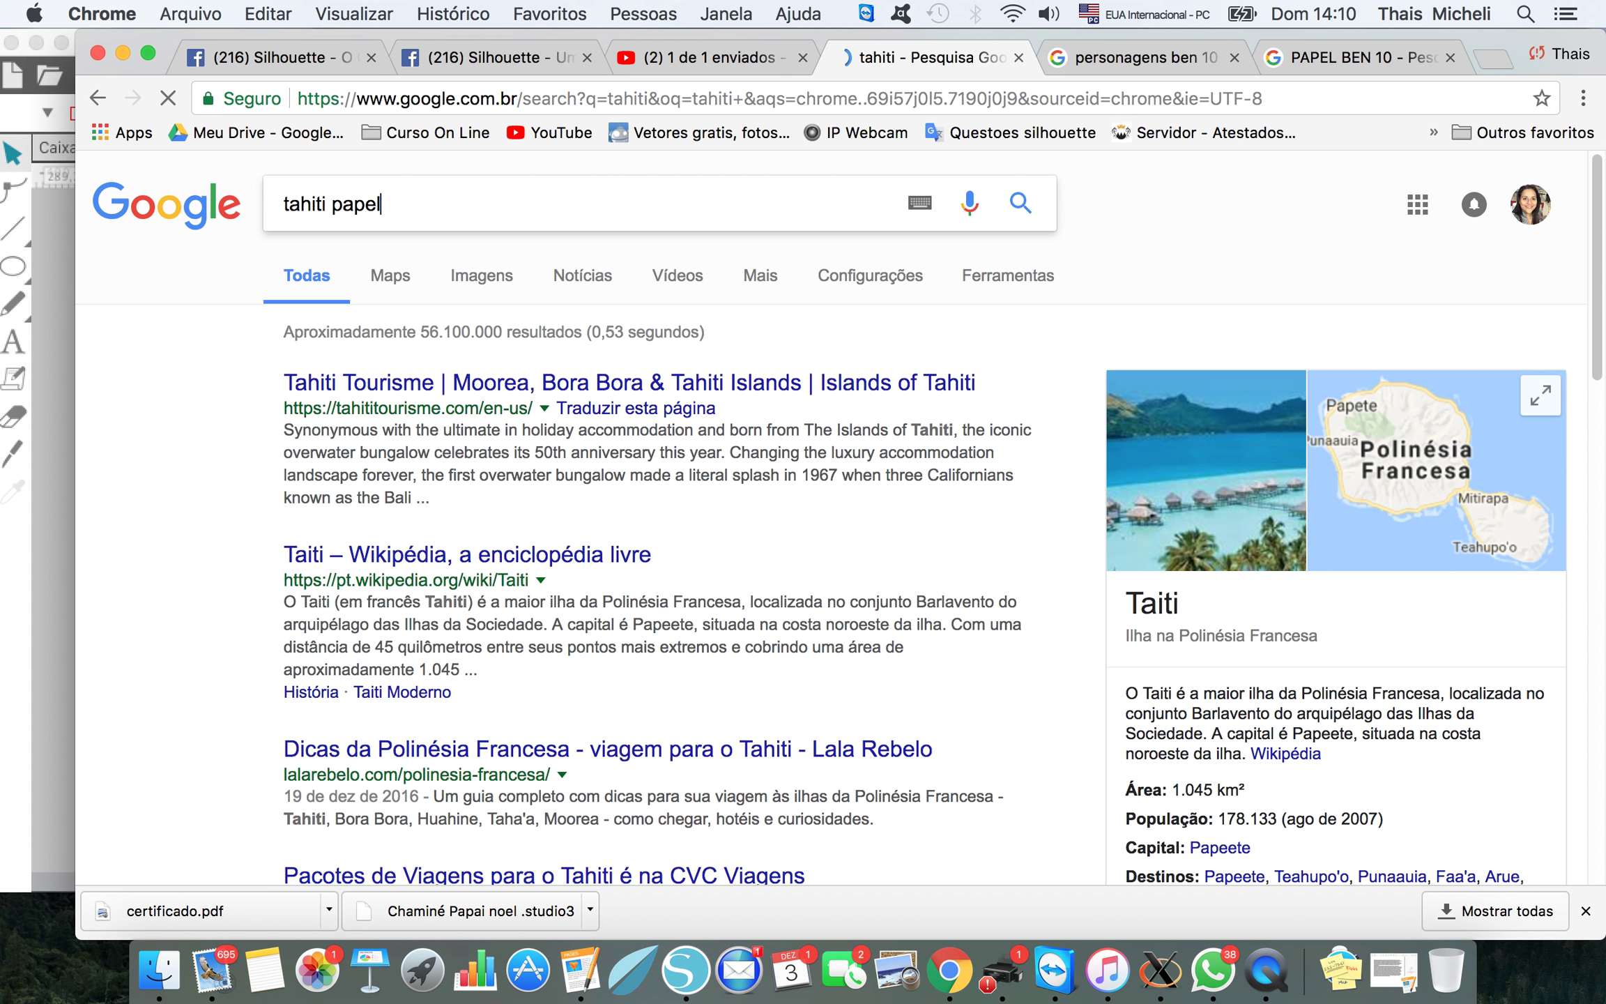
click(400, 279)
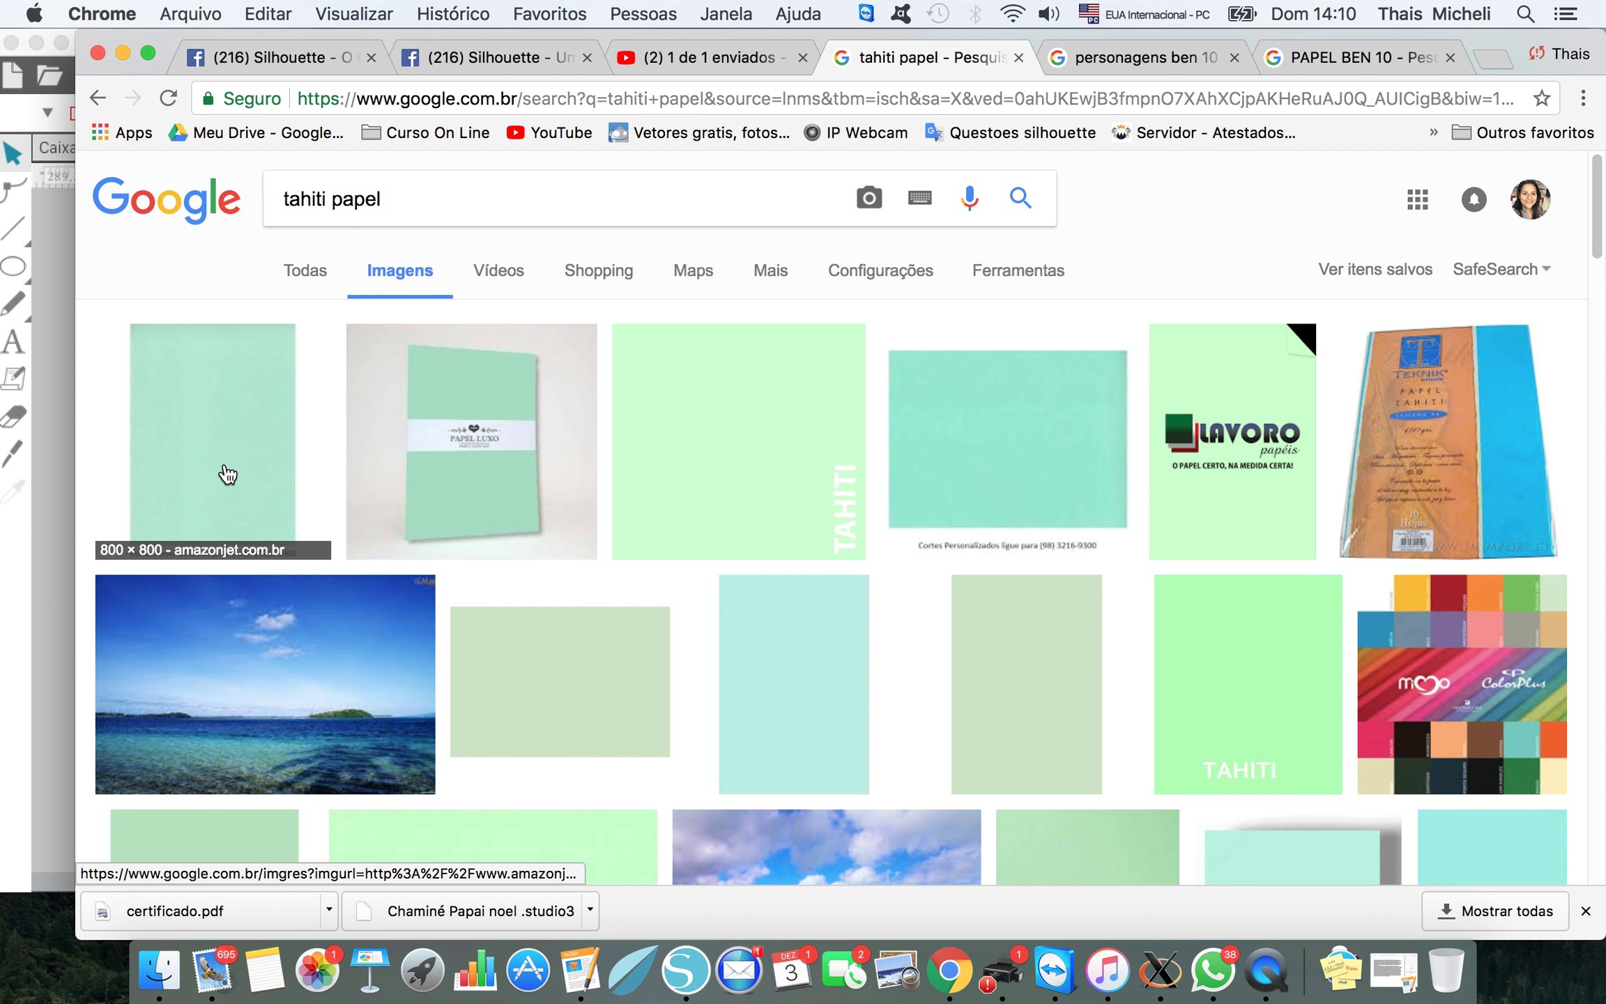
Step: Open the "Papel Color Plus Tahiti" result from Amazon Jet and copy its mint green paper image
click(223, 418)
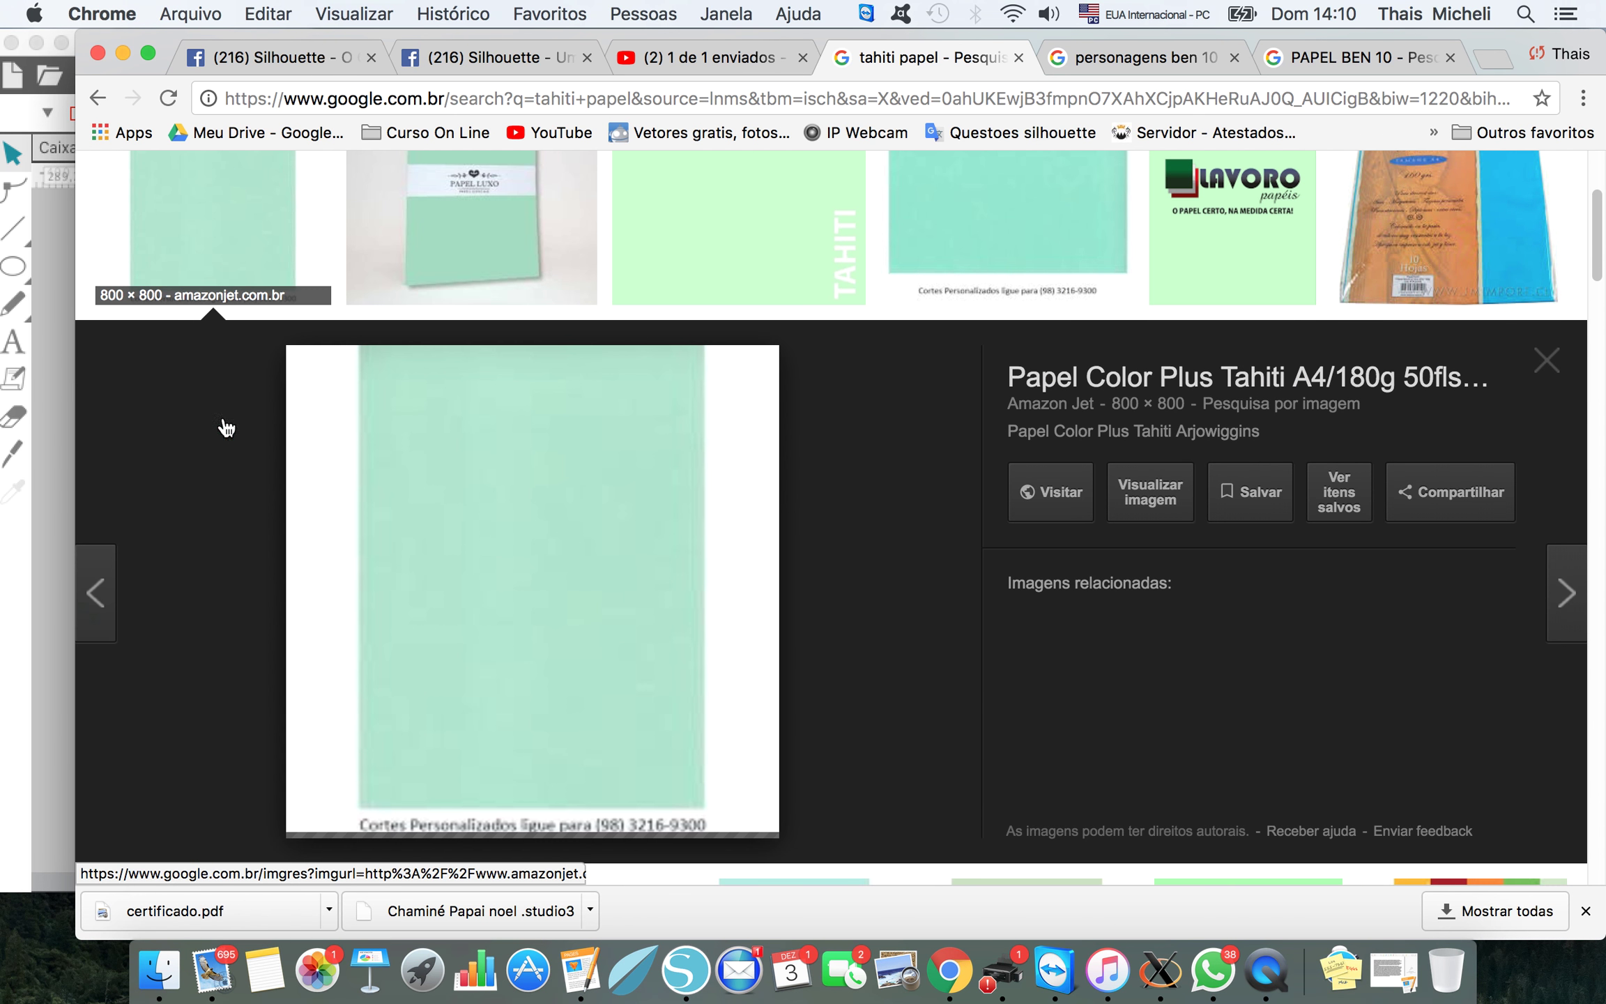
right_click(531, 535)
click(617, 743)
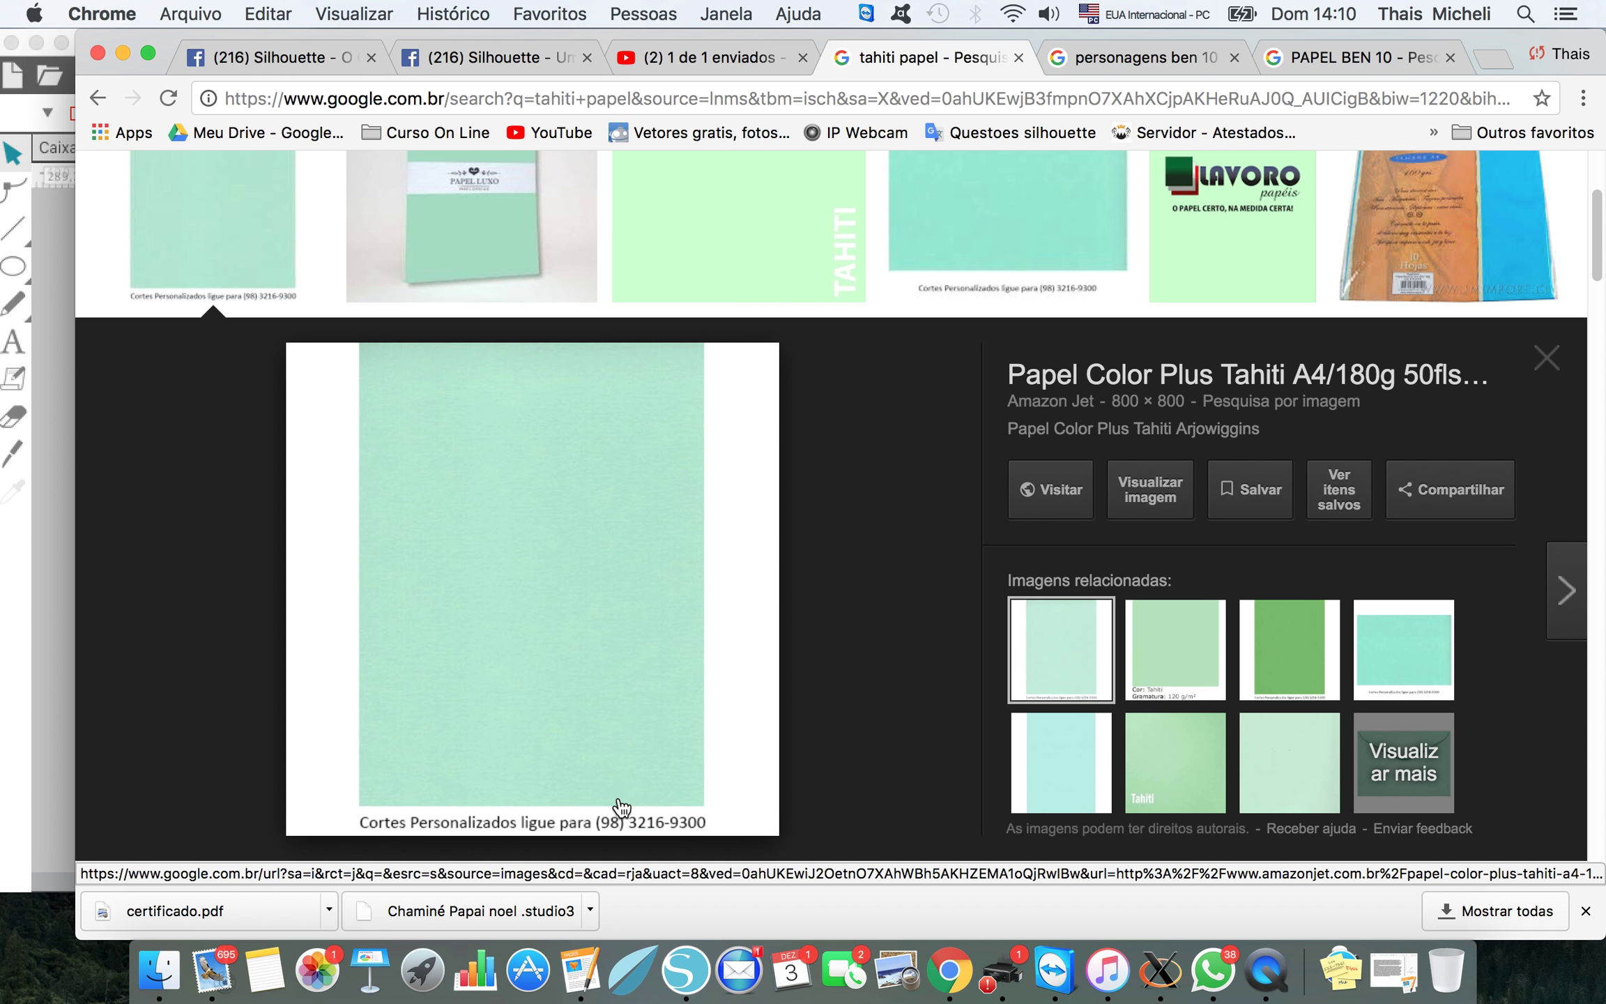
Step: Switch to Silhouette Studio, paste the mint paper image beside the lower letter A and enlarge it to about 174 mm wide
click(685, 968)
right_click(739, 681)
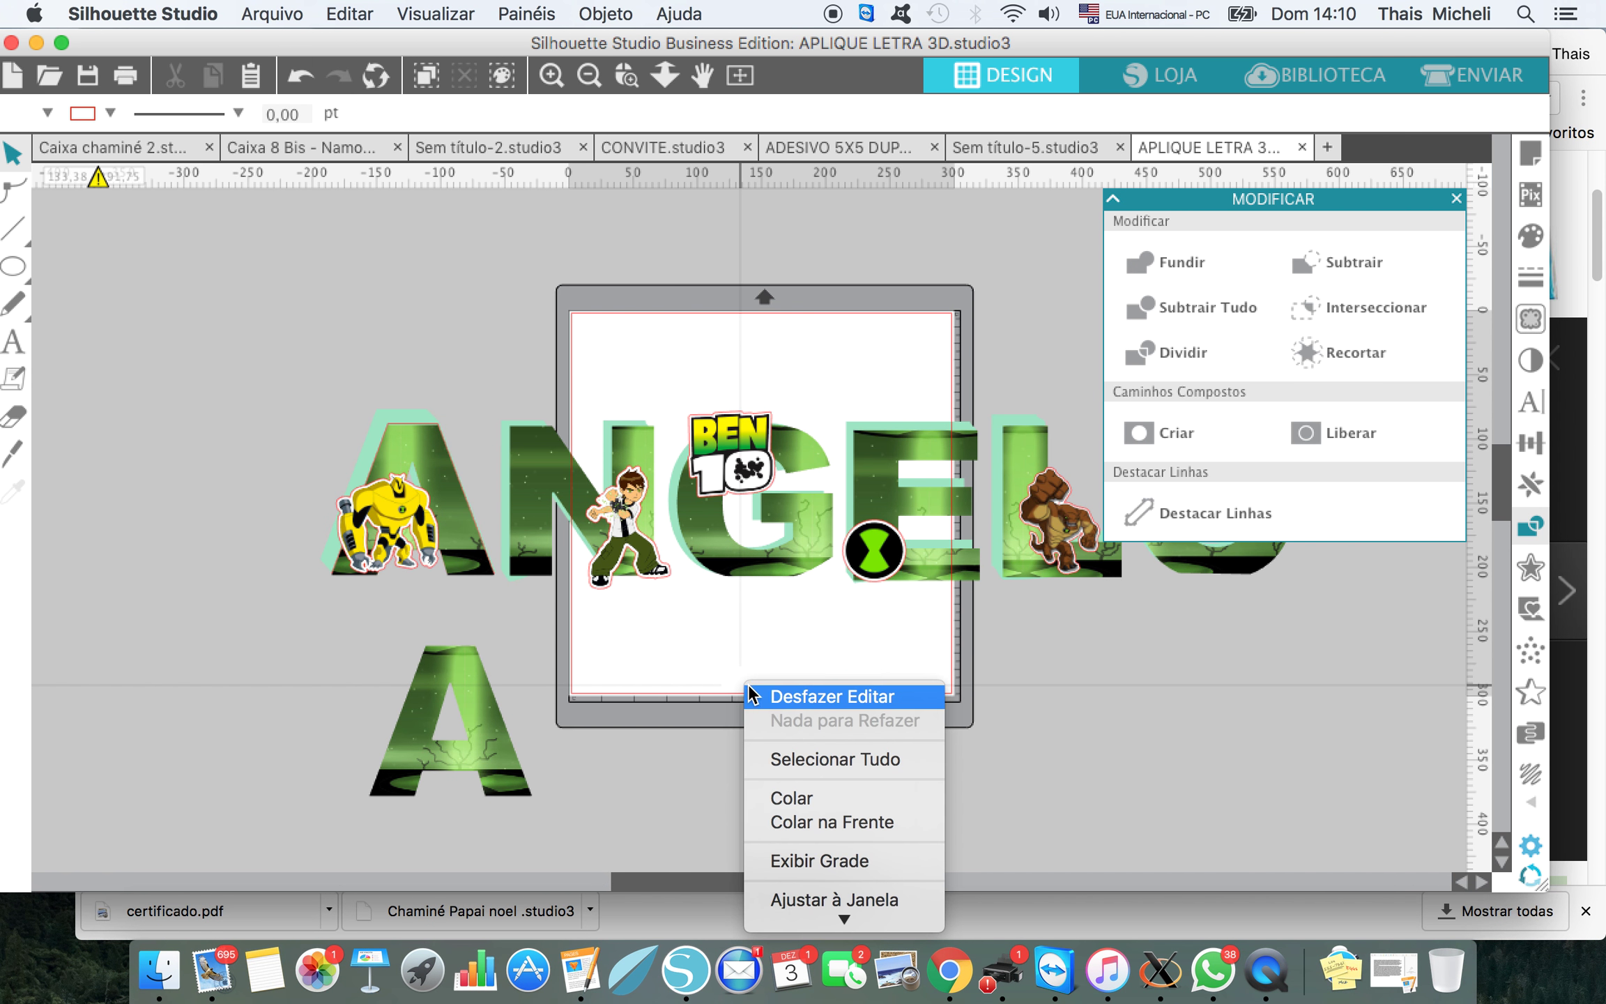
click(792, 798)
drag(750, 545, 174, 737)
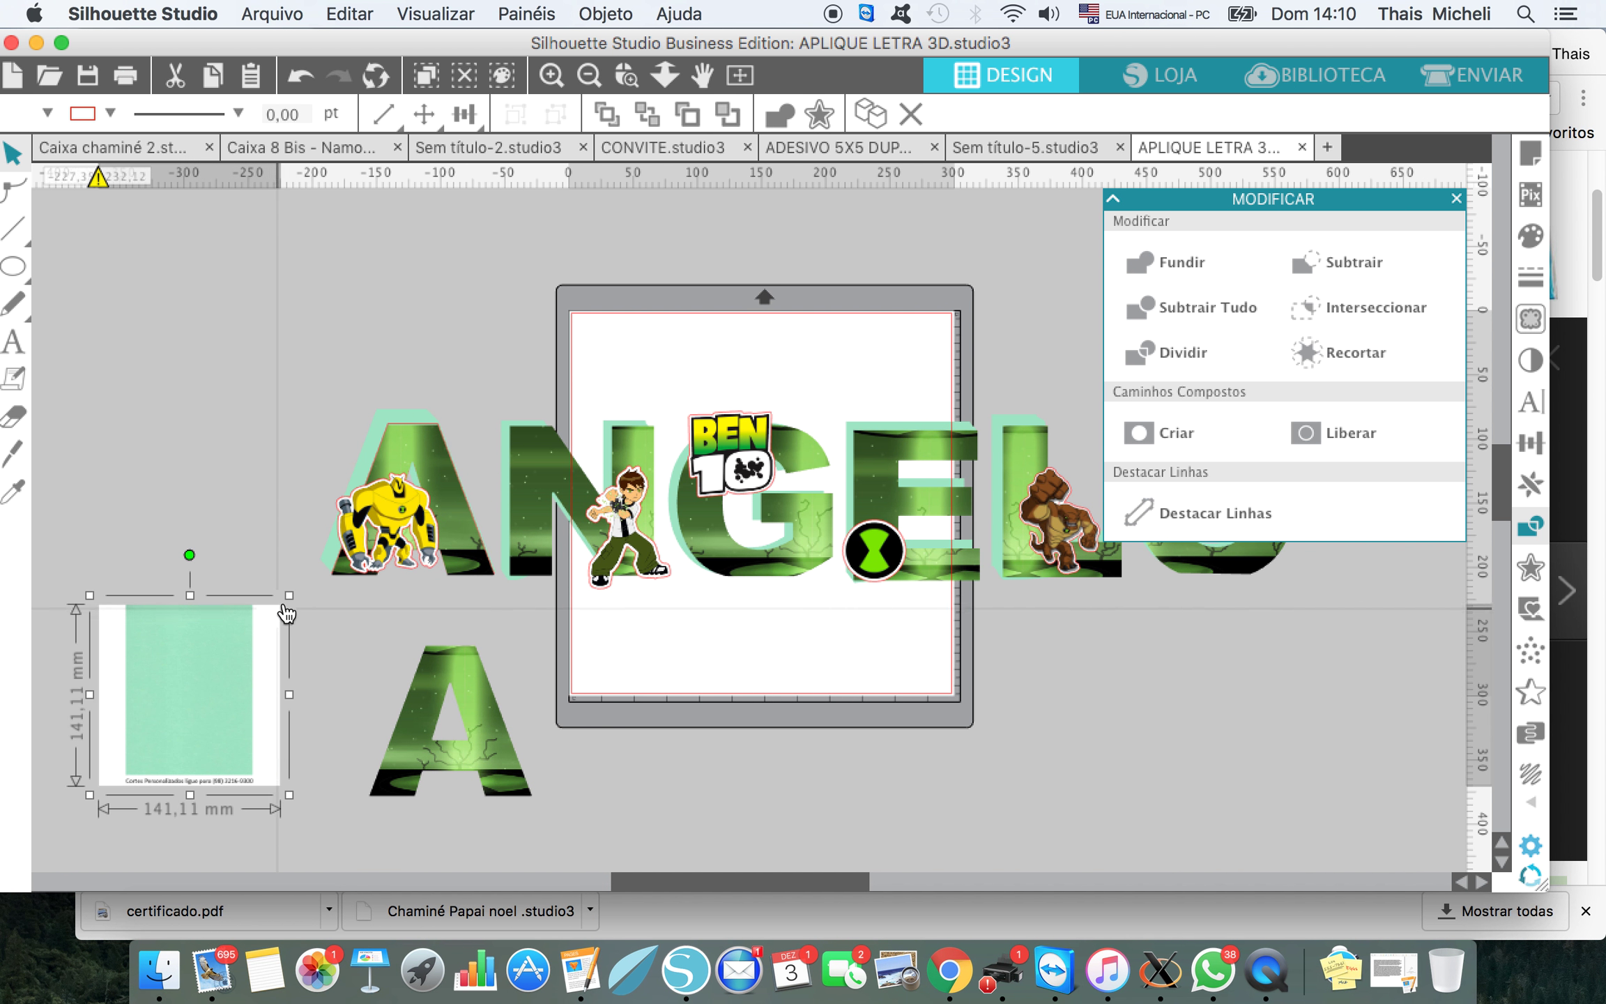
drag(286, 594, 226, 628)
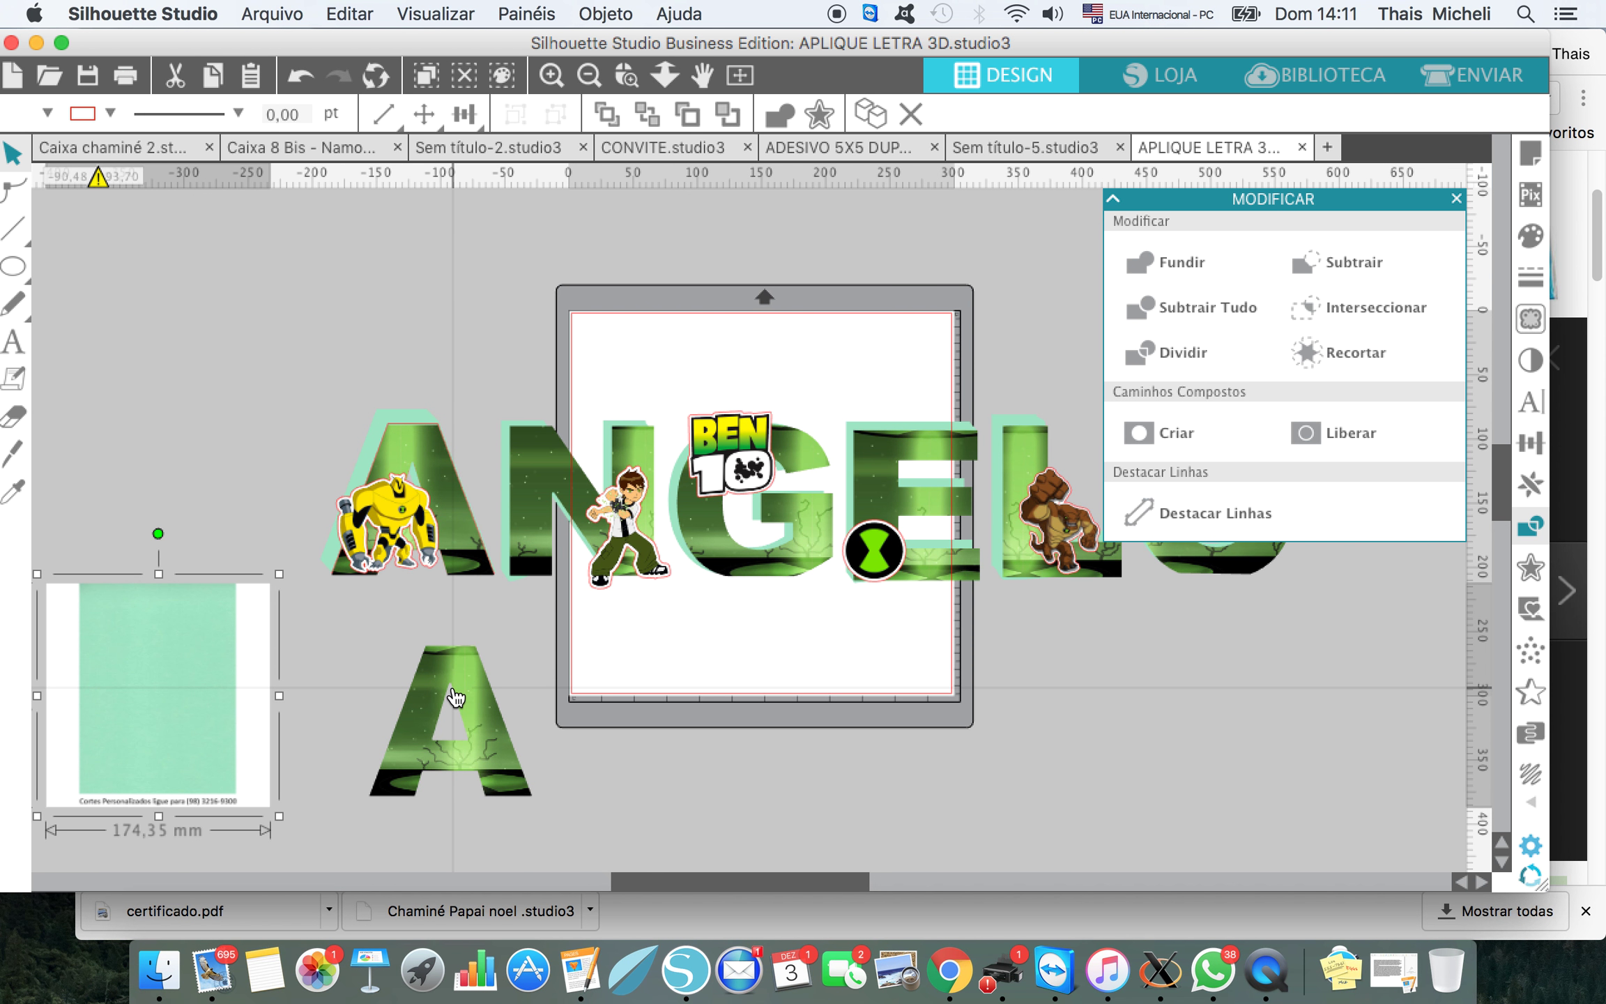
Step: Browse the other Tahiti paper image results in Chrome, then return to the Silhouette Studio document
click(950, 970)
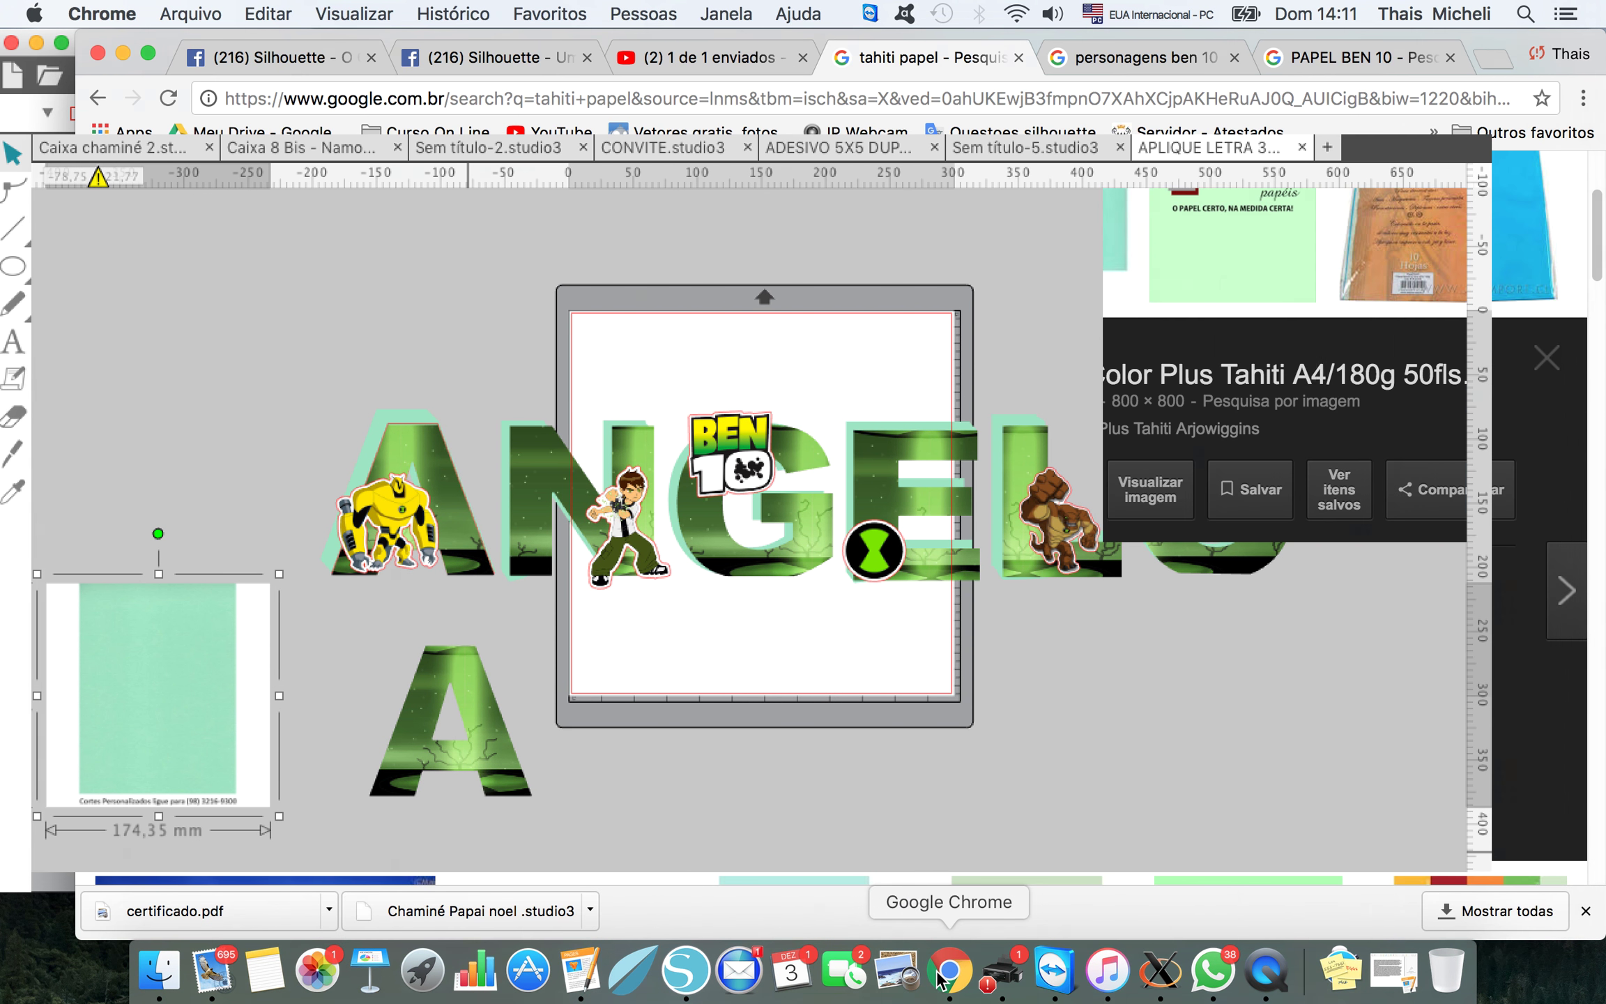
scroll(781, 709, up, 4)
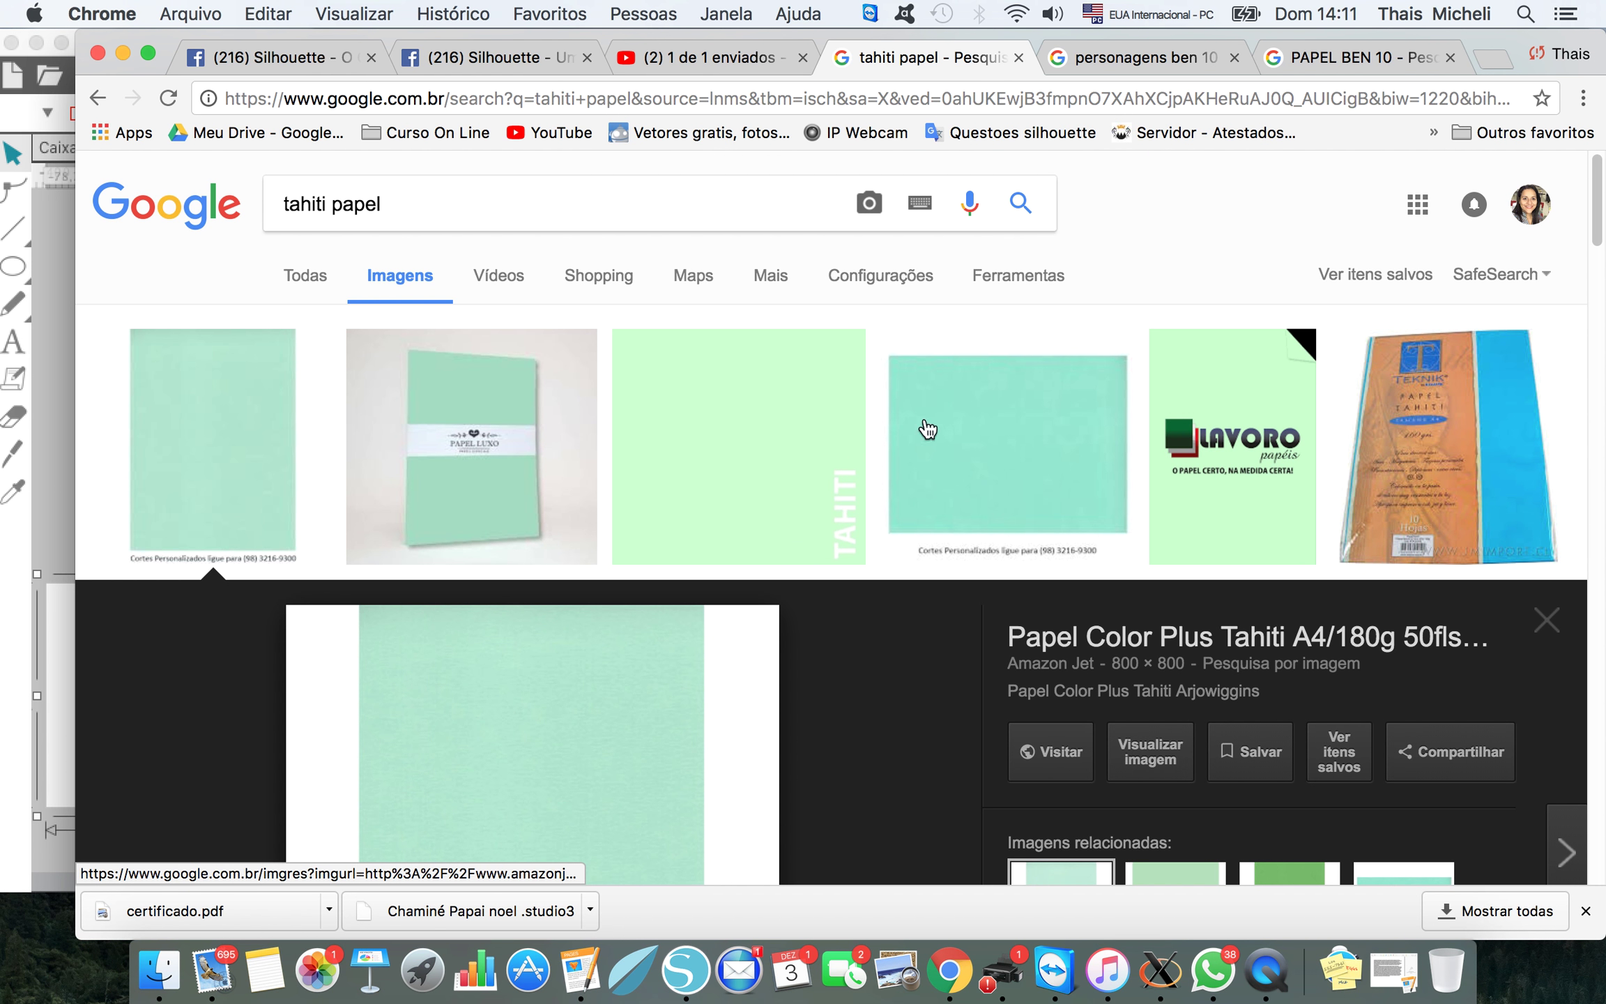
scroll(803, 418, down, 18)
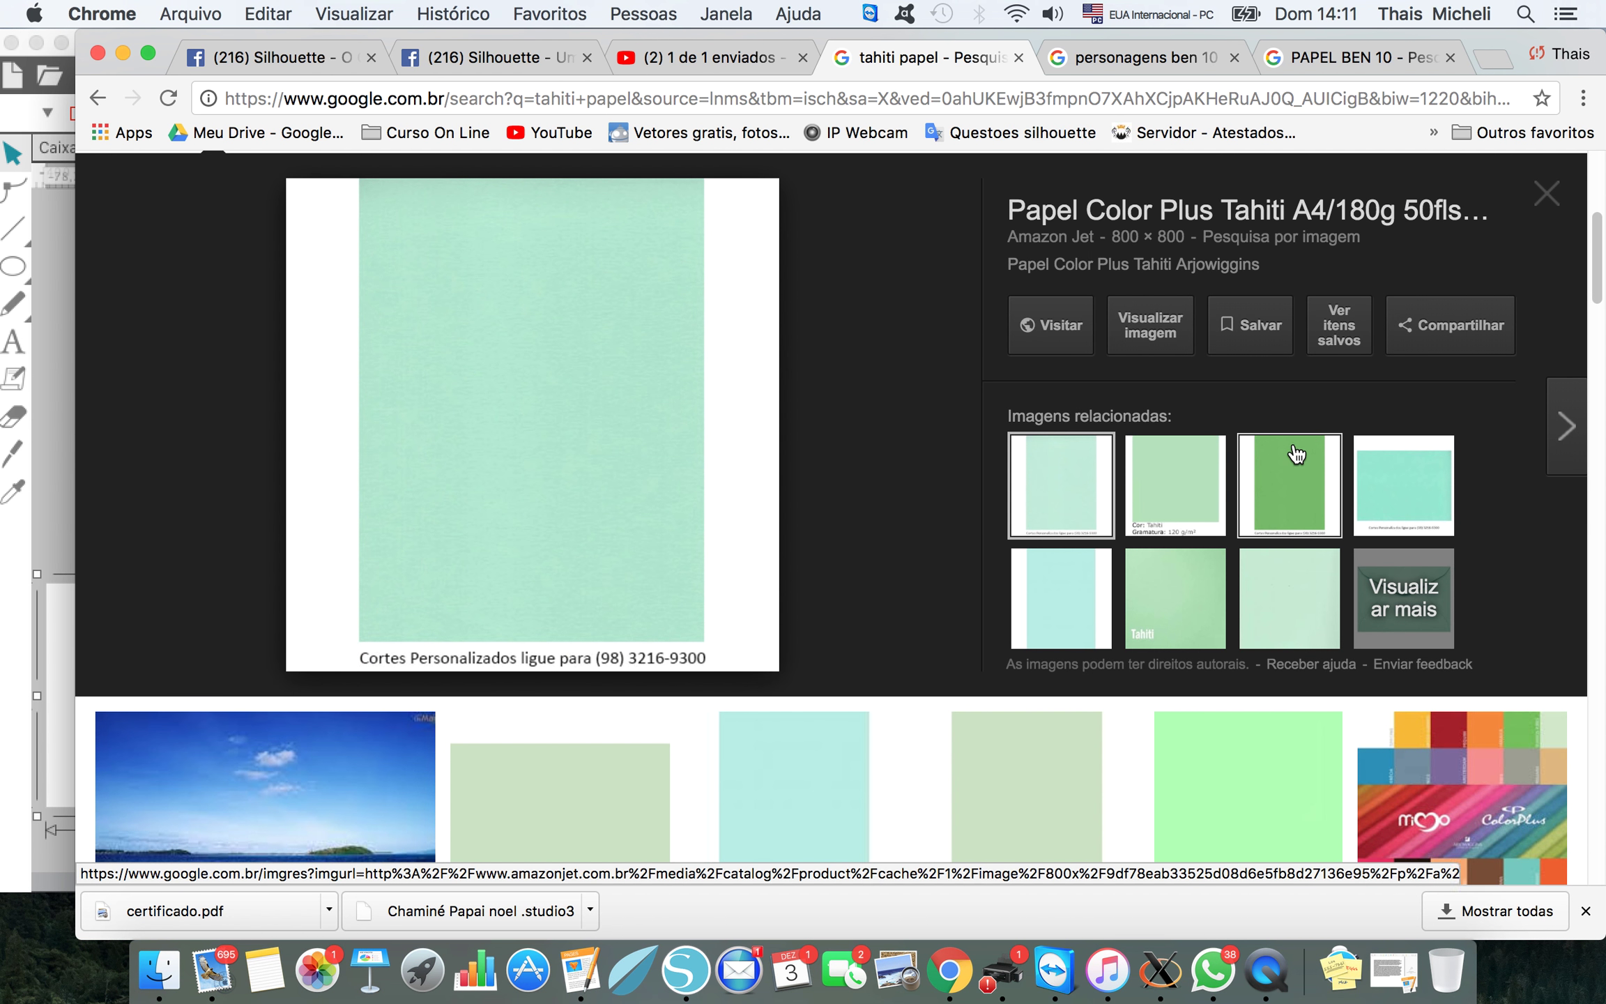
scroll(615, 438, up, 6)
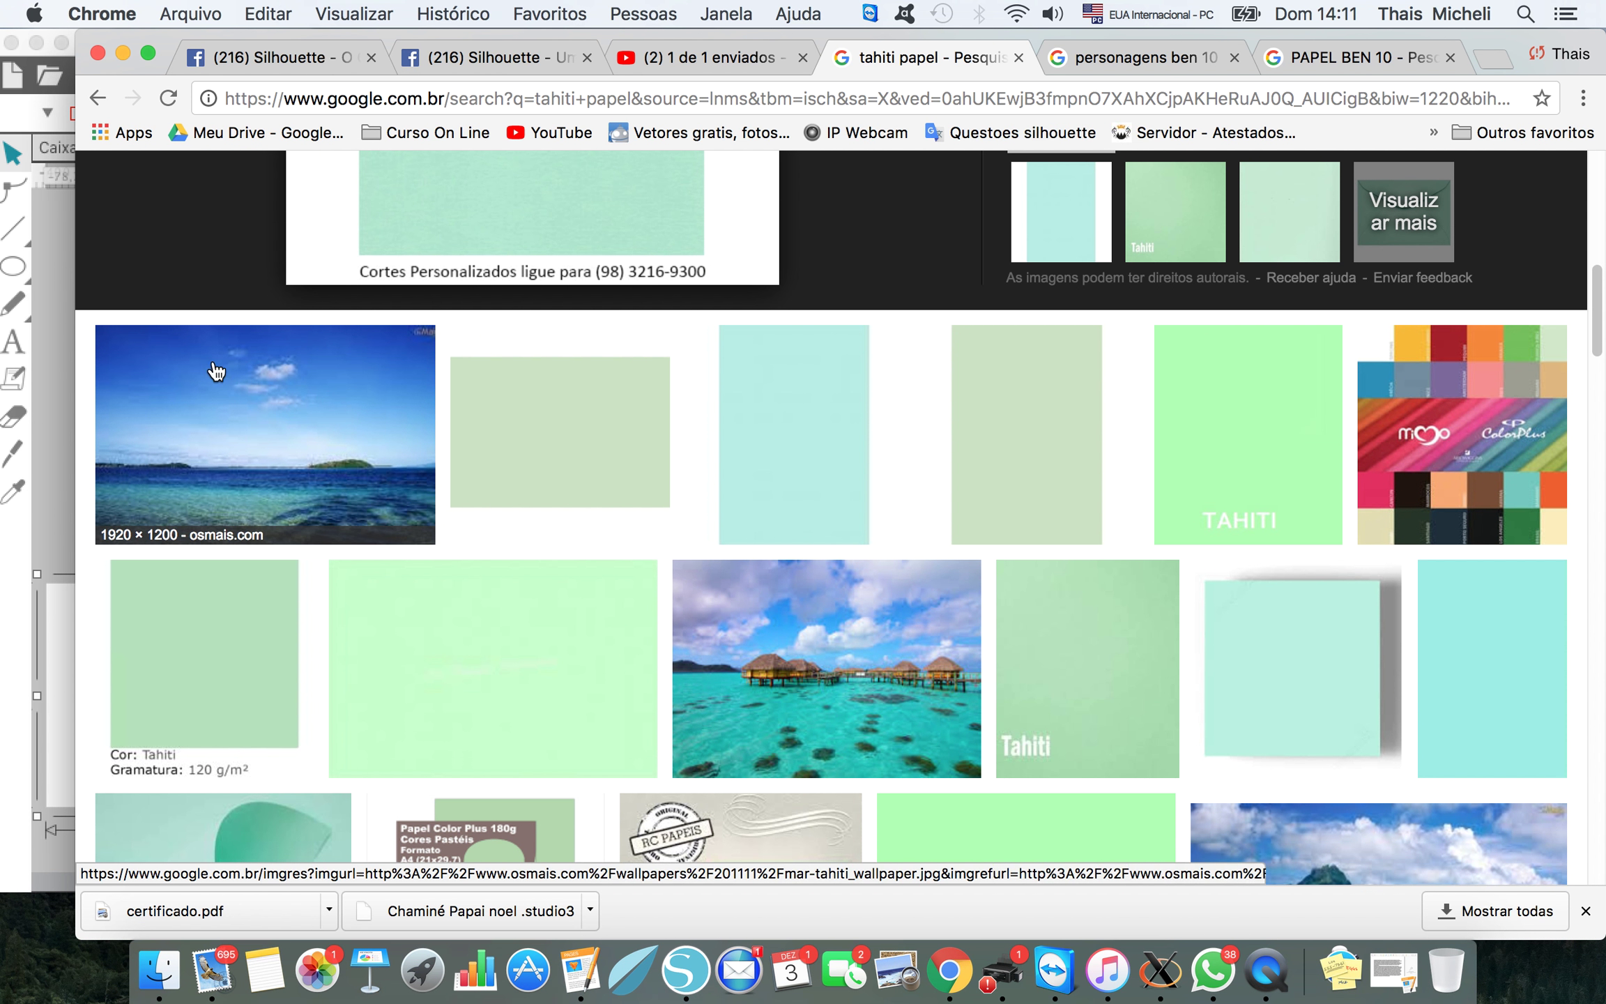
click(53, 371)
Step: Duplicate the green-filled letter A and place the copy over the mint paper image
click(425, 675)
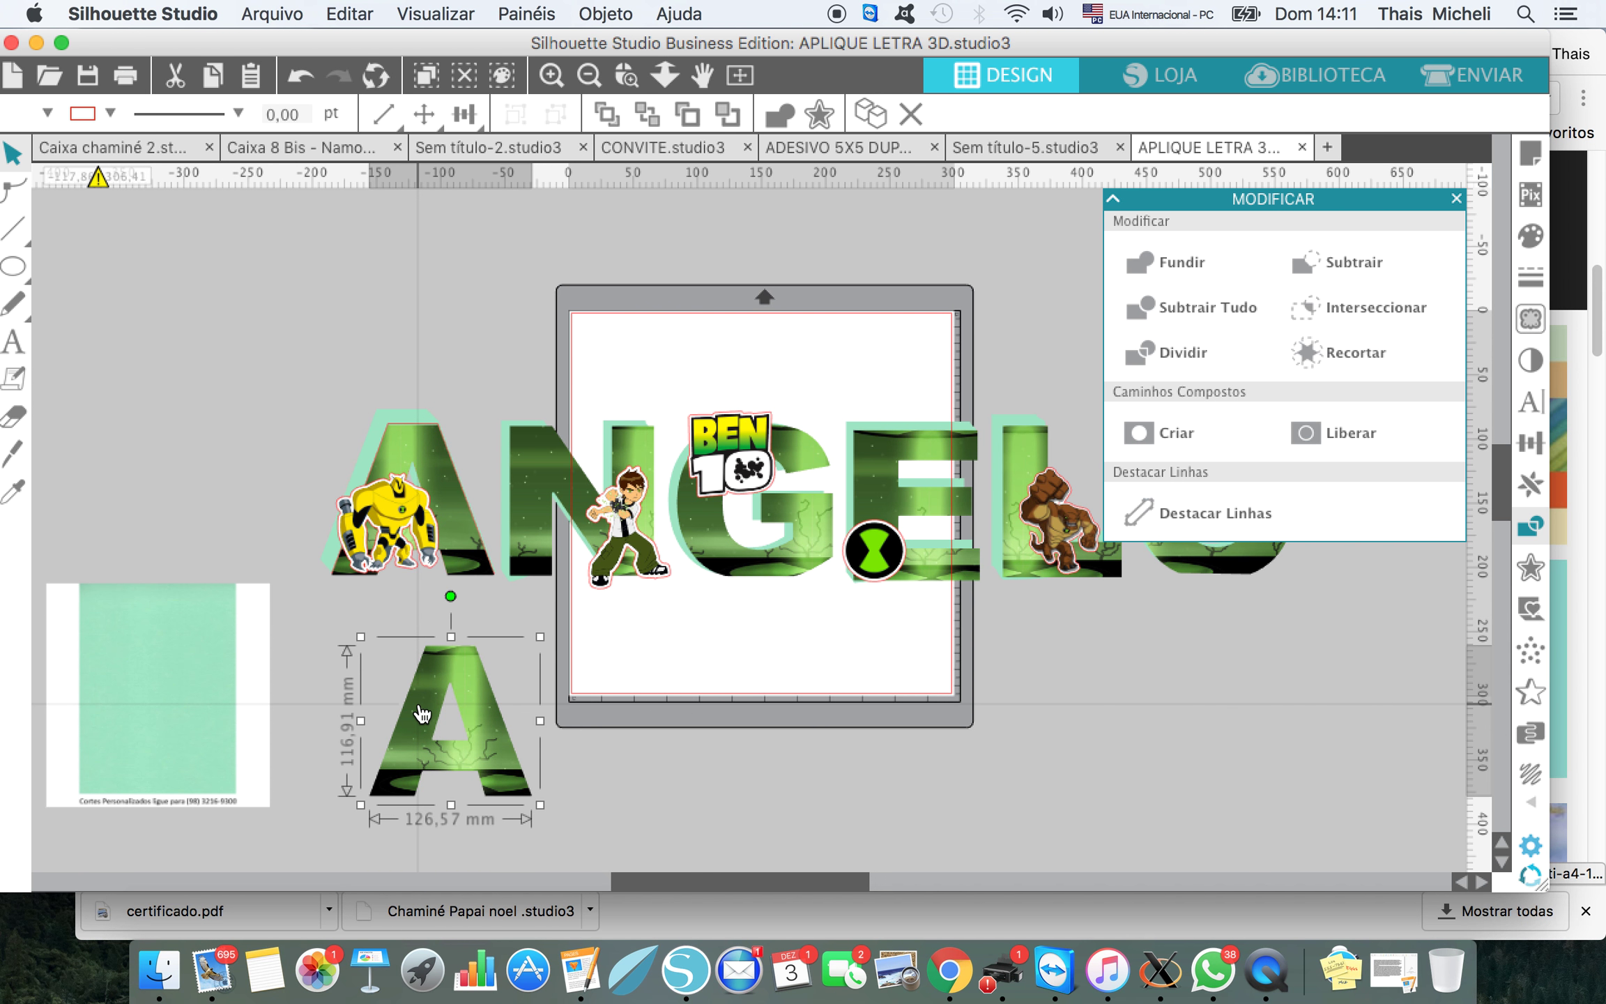
key(super+d)
drag(458, 713, 118, 631)
click(267, 698)
click(267, 699)
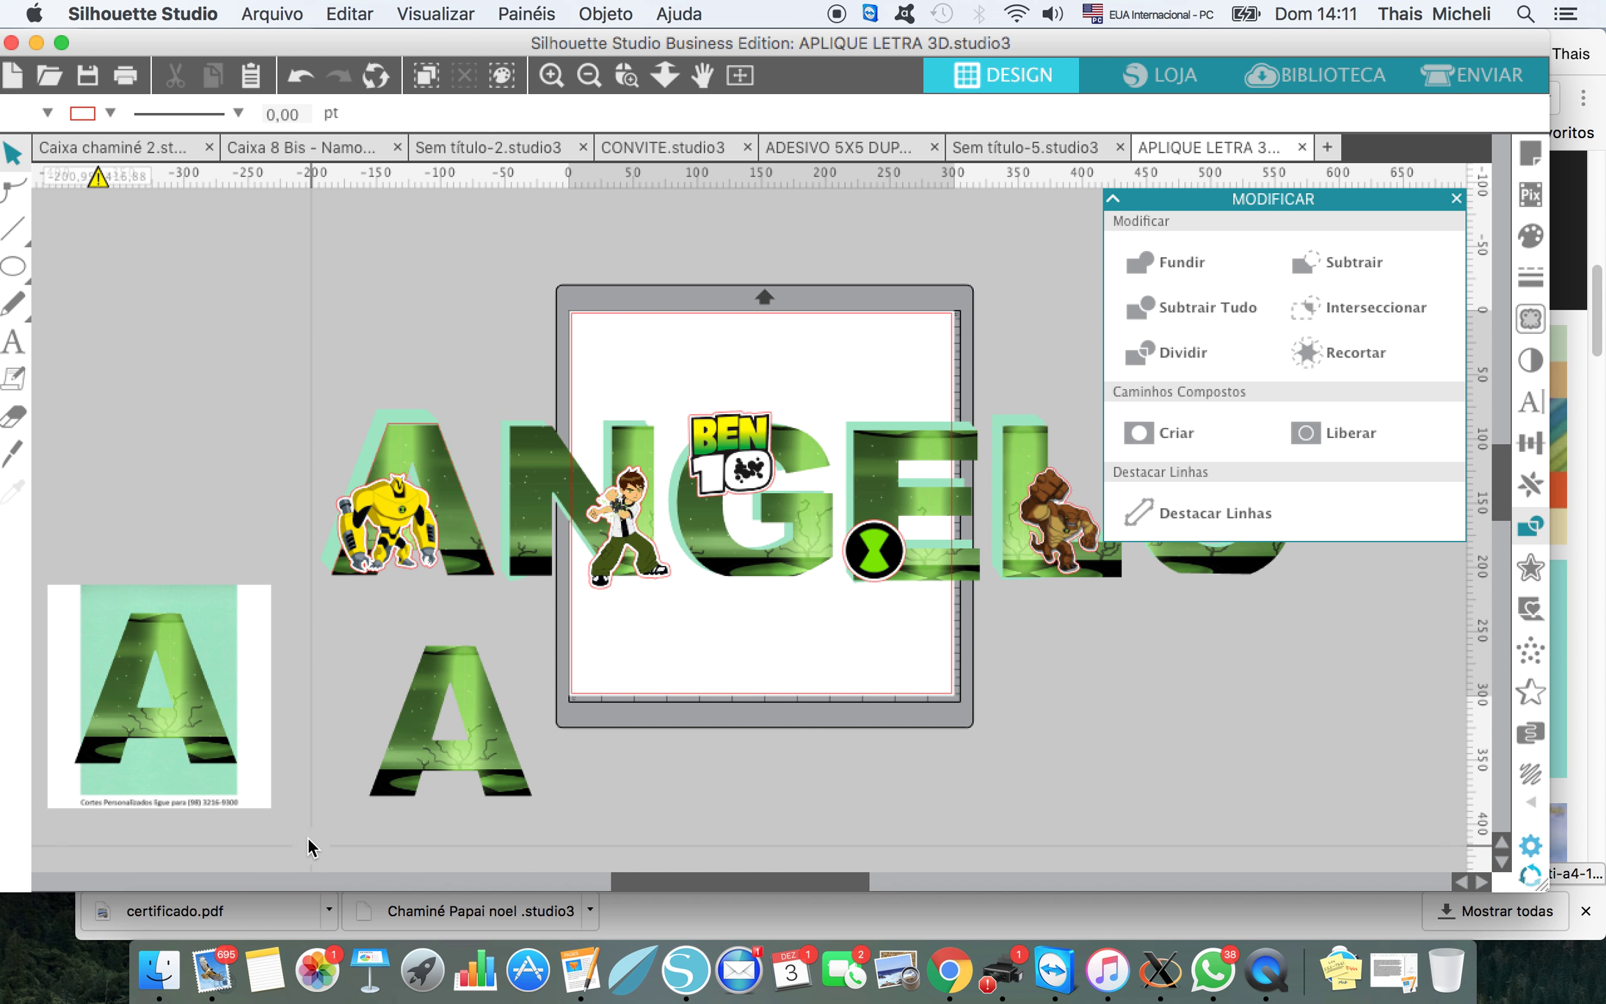
Step: Enlarge the mint paper image to about 206 mm wide around the letter A copy and crop it to the letter's shape with Recortar
click(290, 833)
drag(281, 821, 305, 856)
drag(271, 796, 267, 795)
click(162, 617)
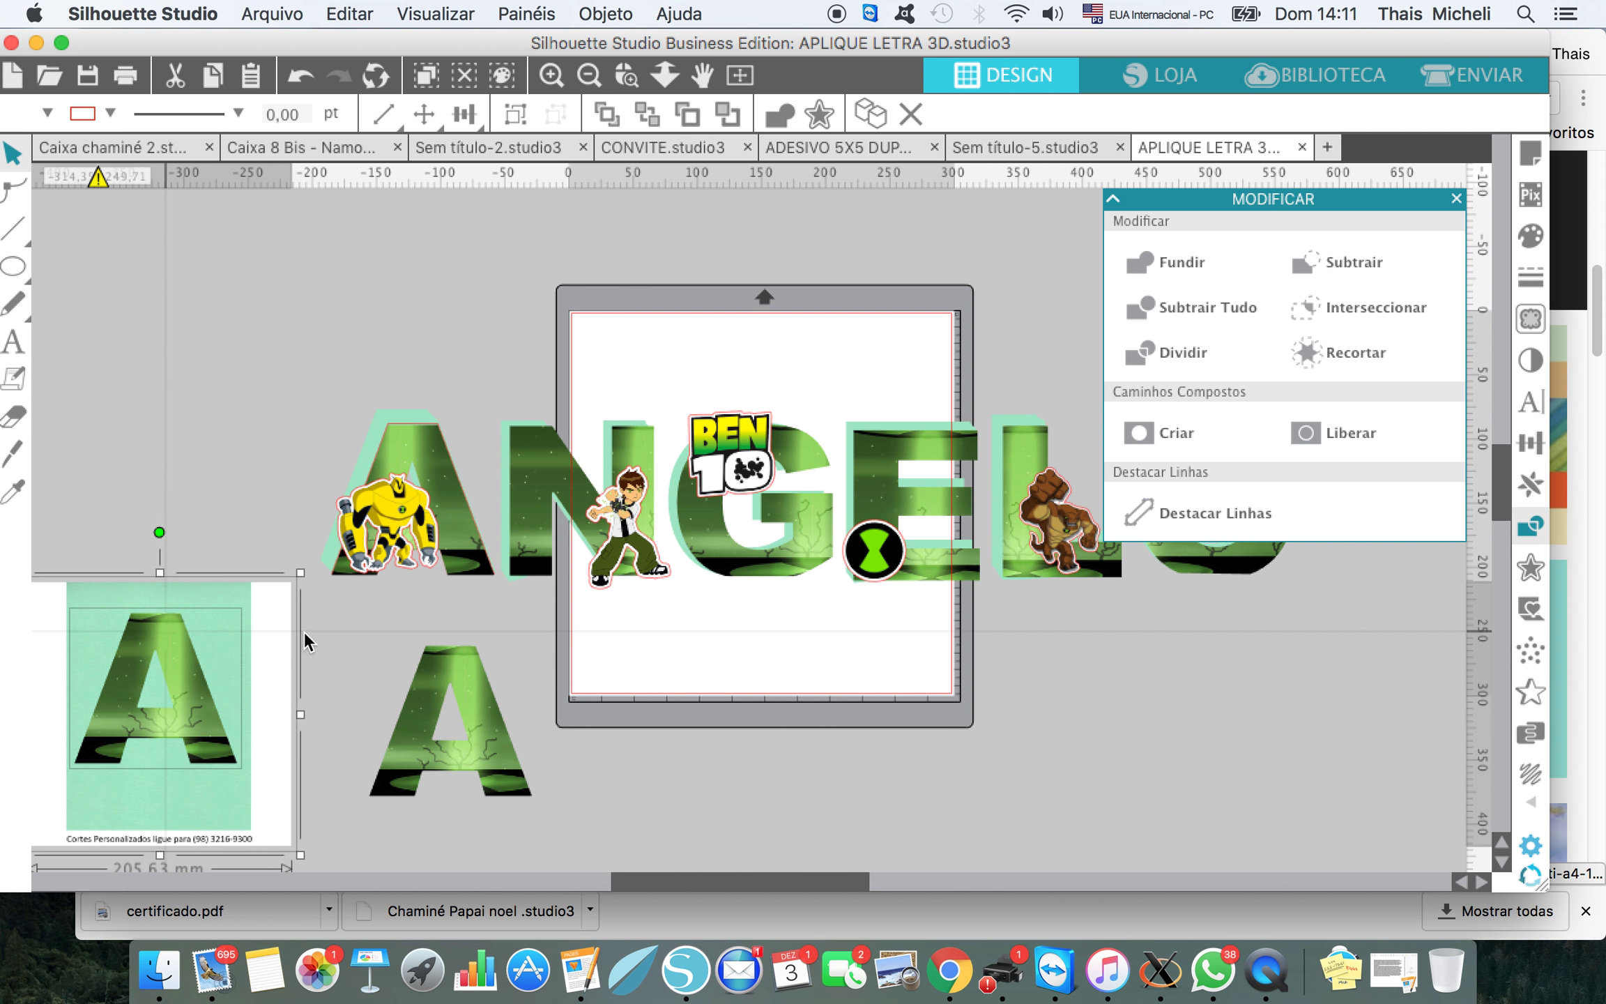
click(1344, 364)
Step: Place the mint letter A over the green one, send it behind and offset it slightly up and to the left
drag(197, 739, 454, 760)
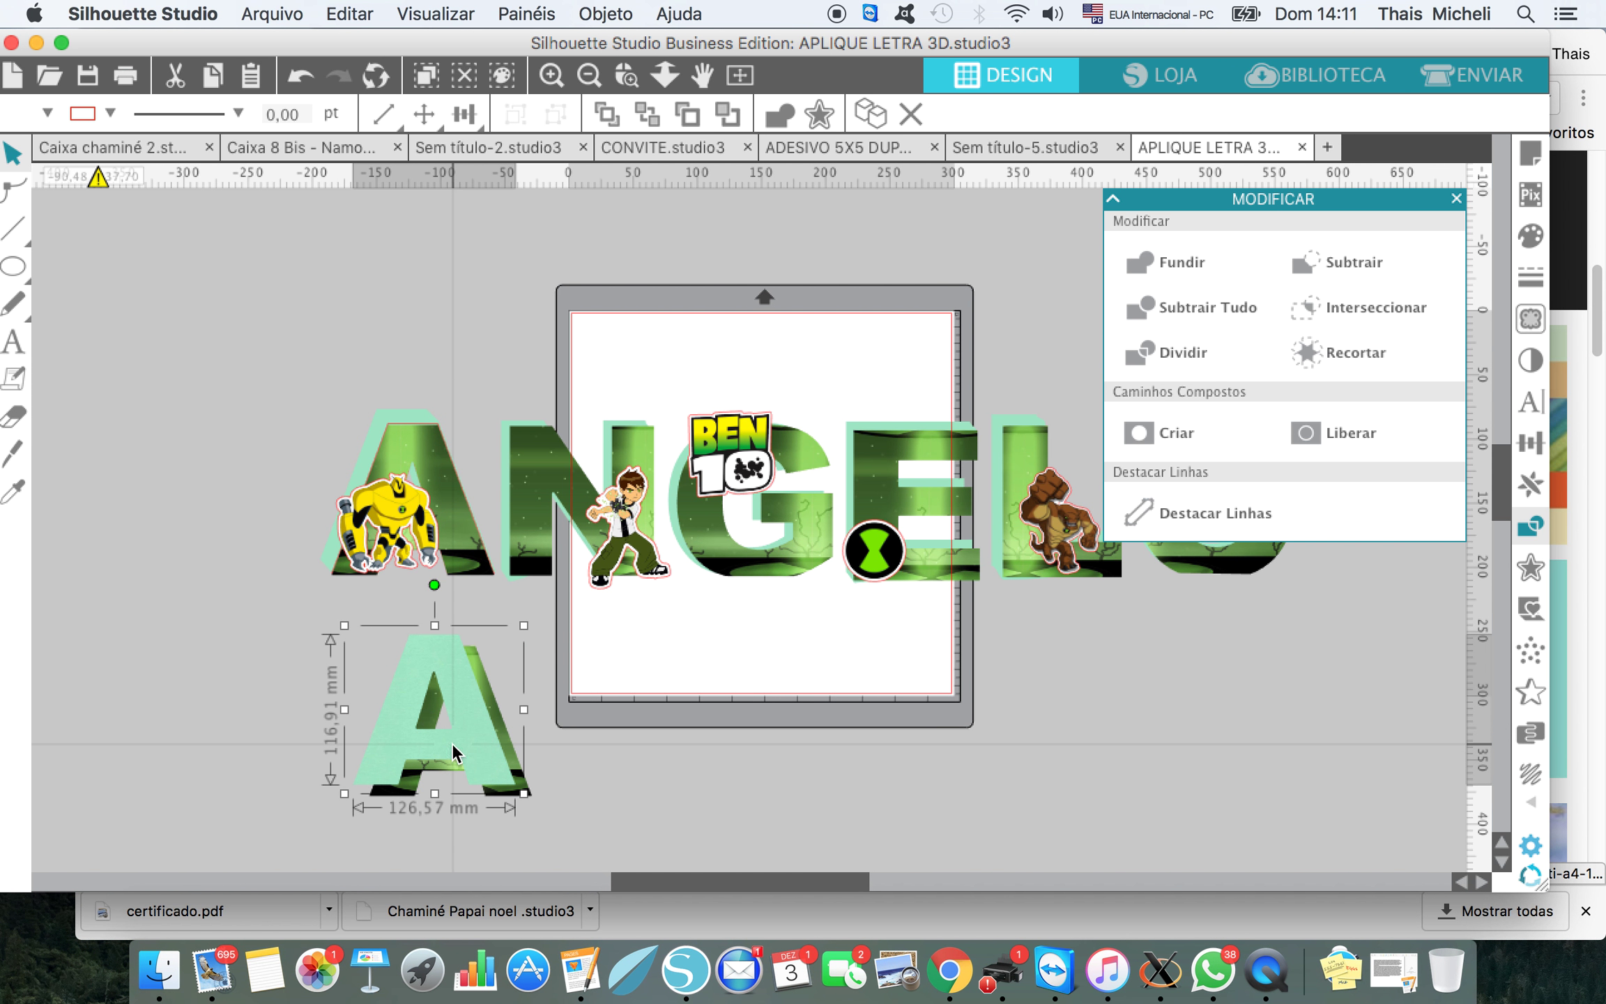
click(653, 117)
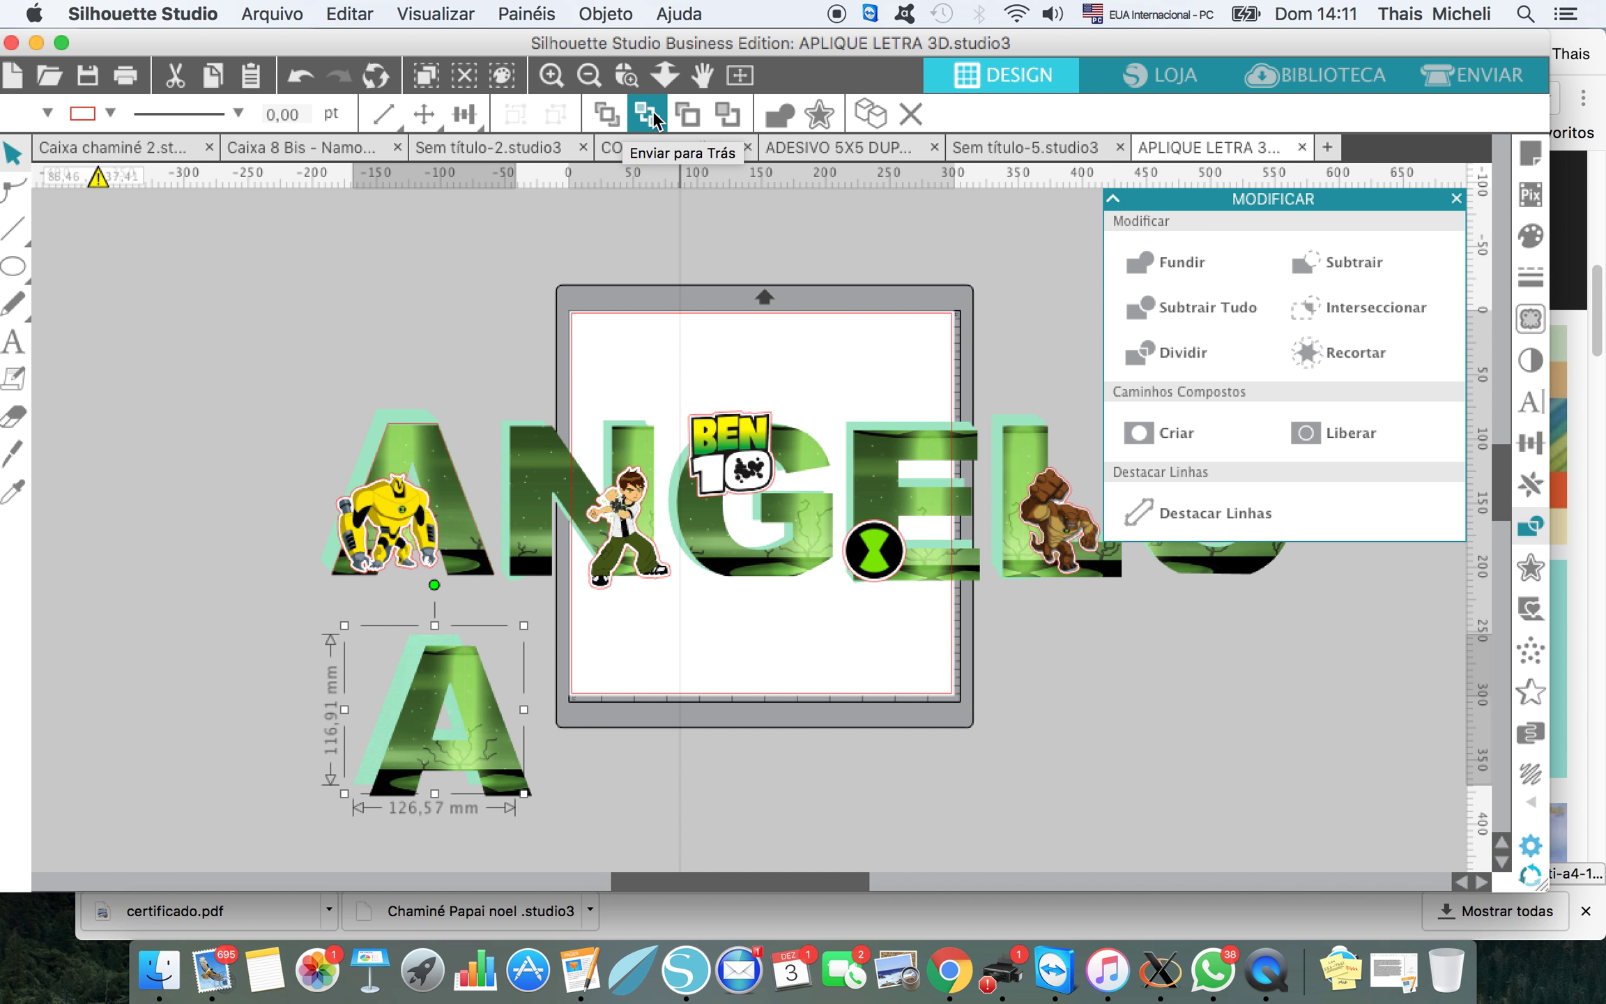
drag(416, 661, 427, 665)
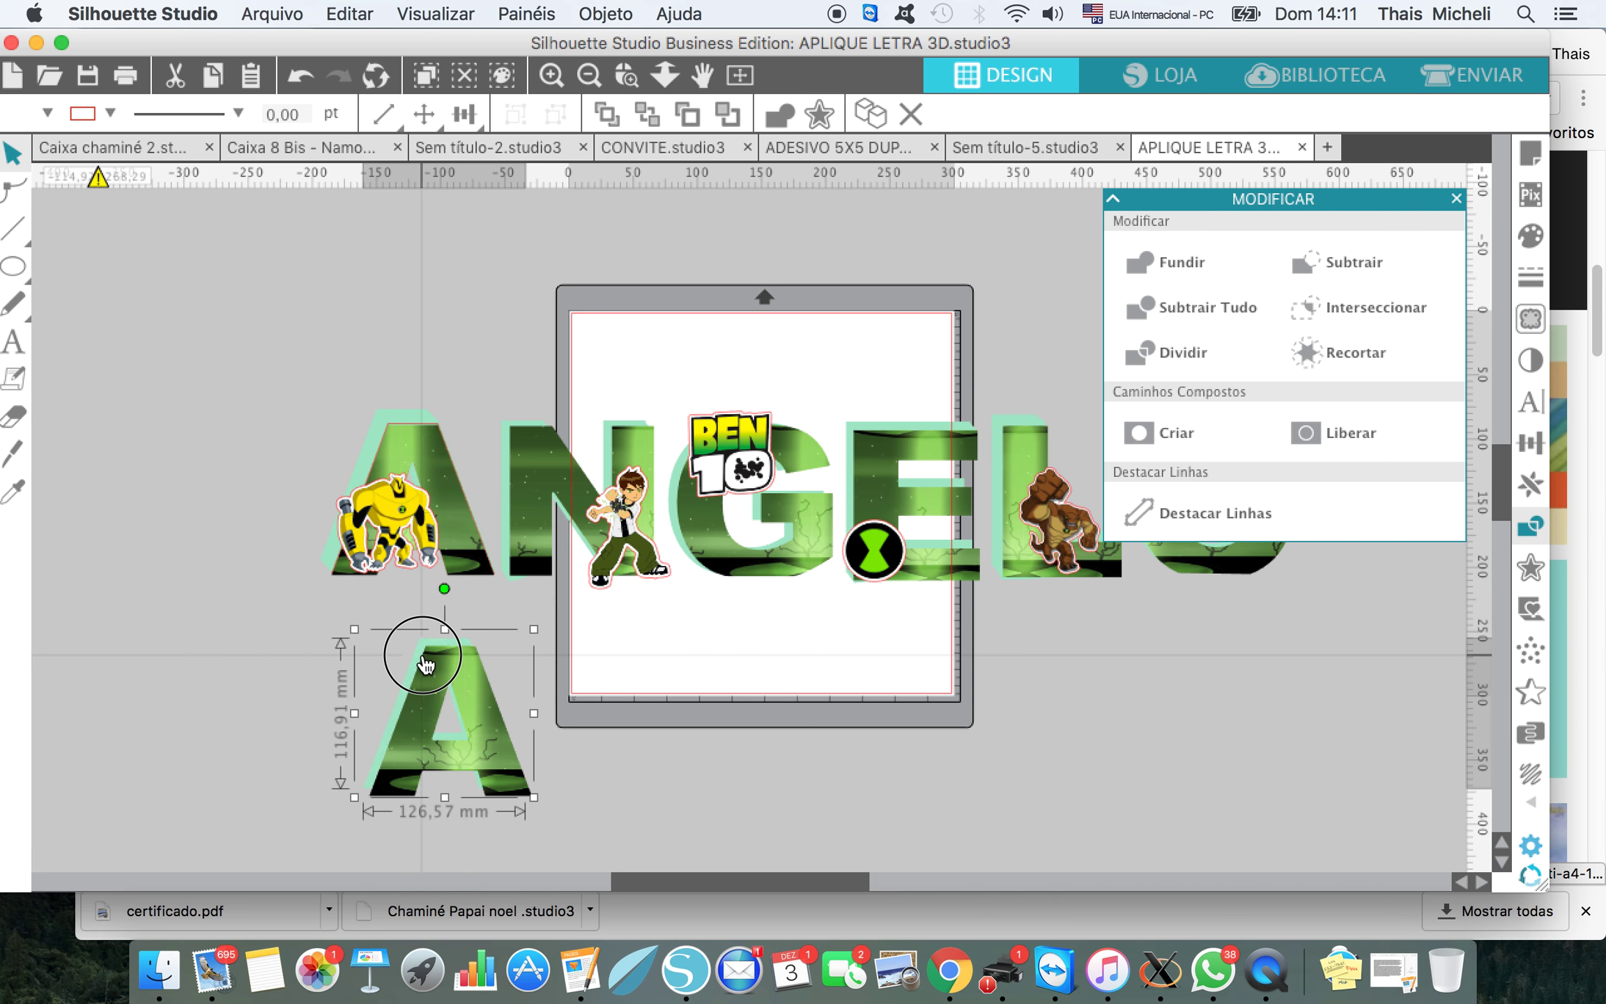
drag(426, 665, 423, 661)
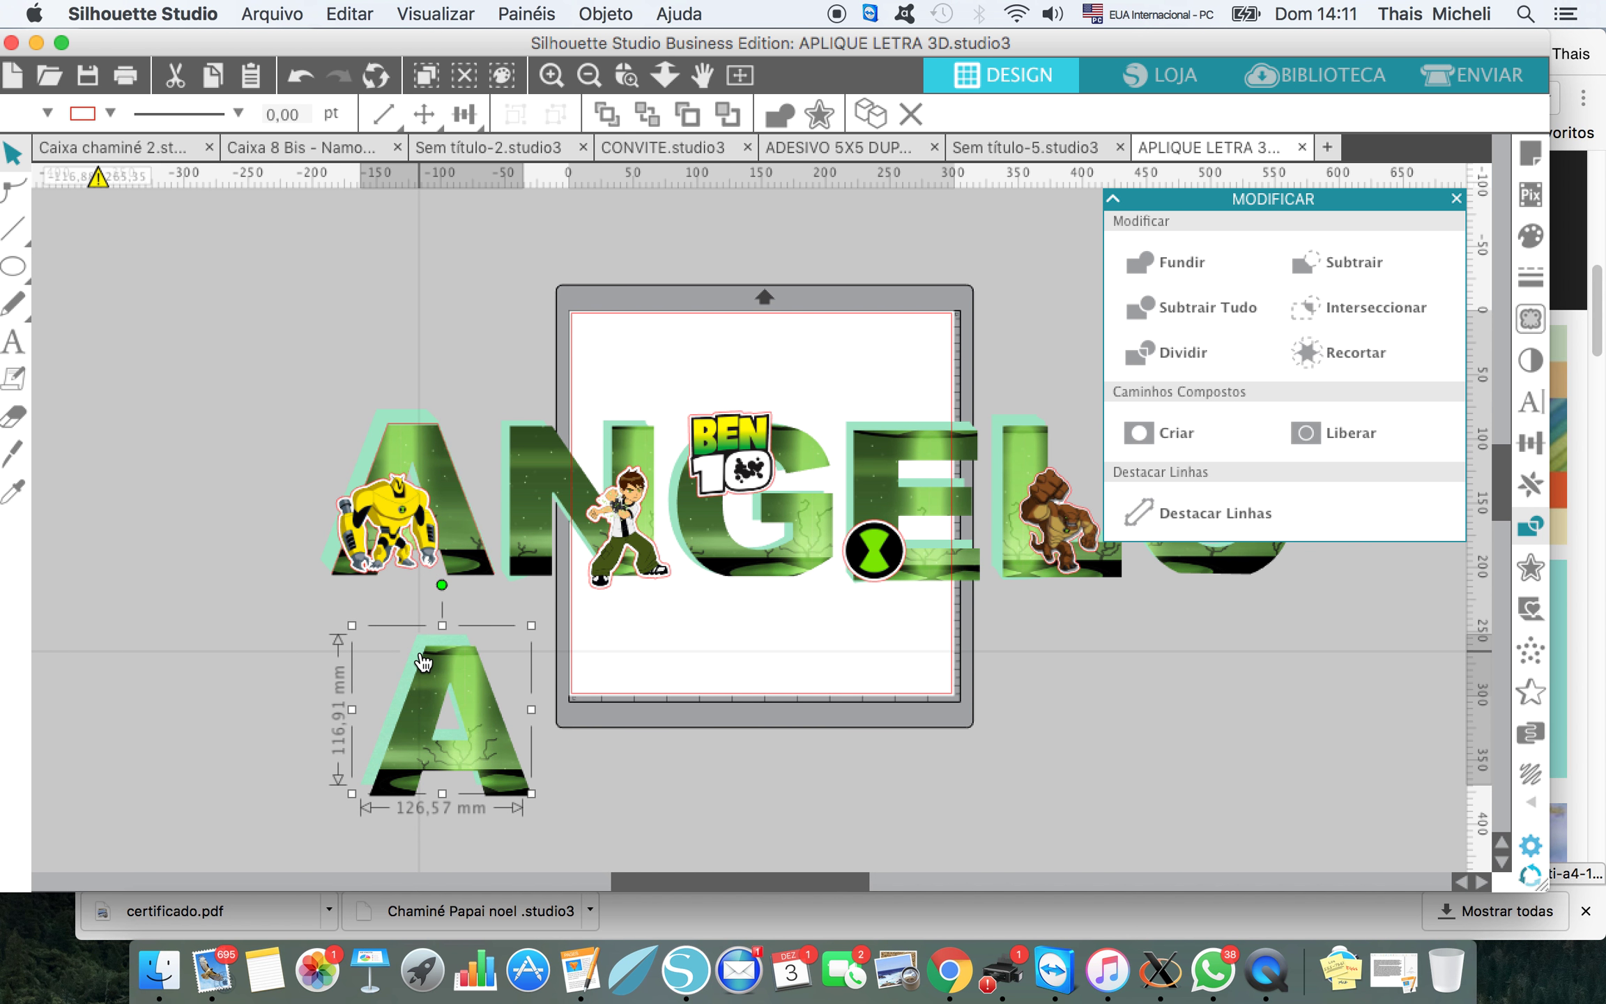
click(599, 784)
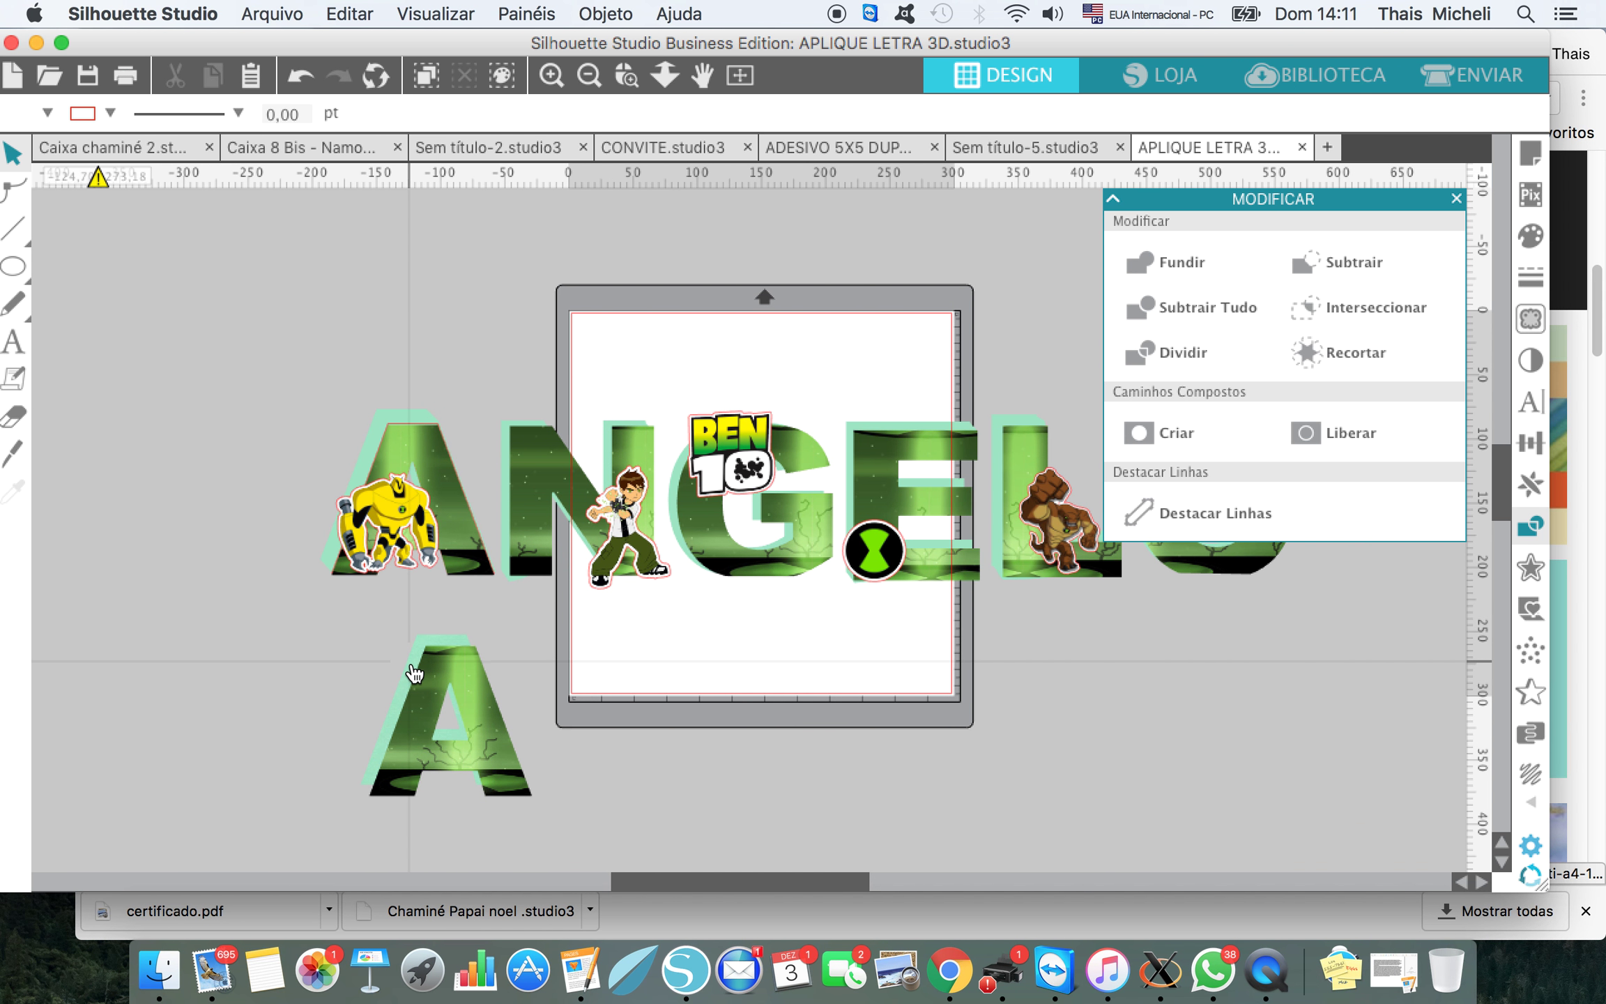
Step: Fine-tune the mint letter's position so an even, narrow shadow edge shows along the green A
click(415, 674)
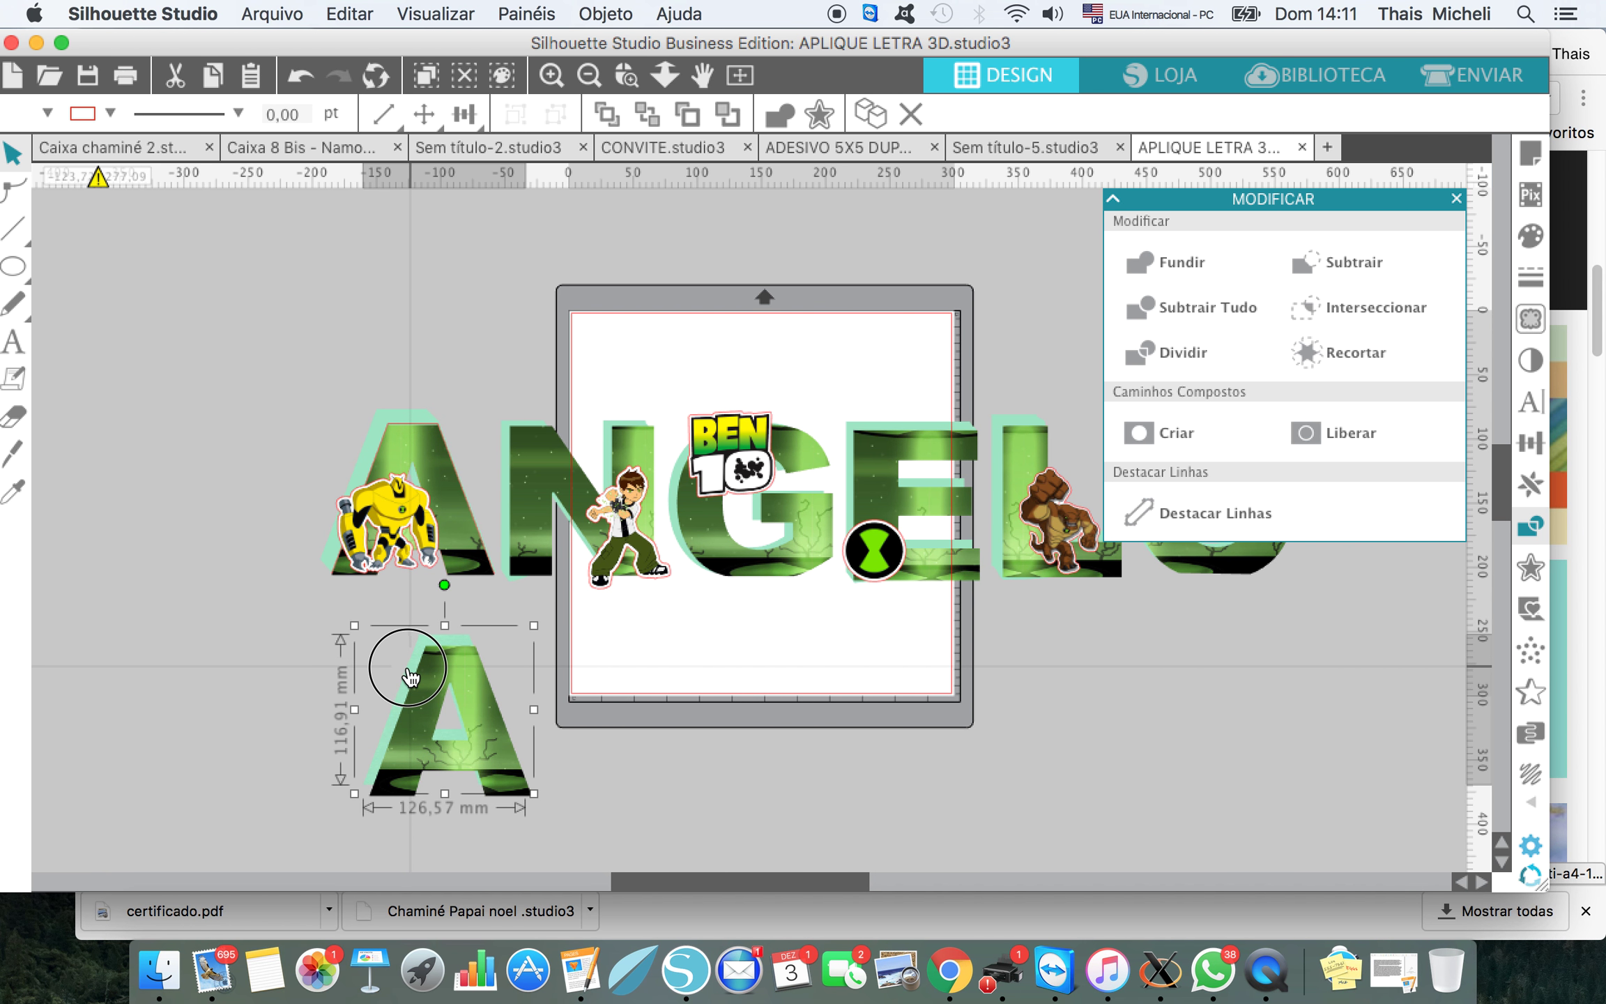
drag(411, 677, 407, 676)
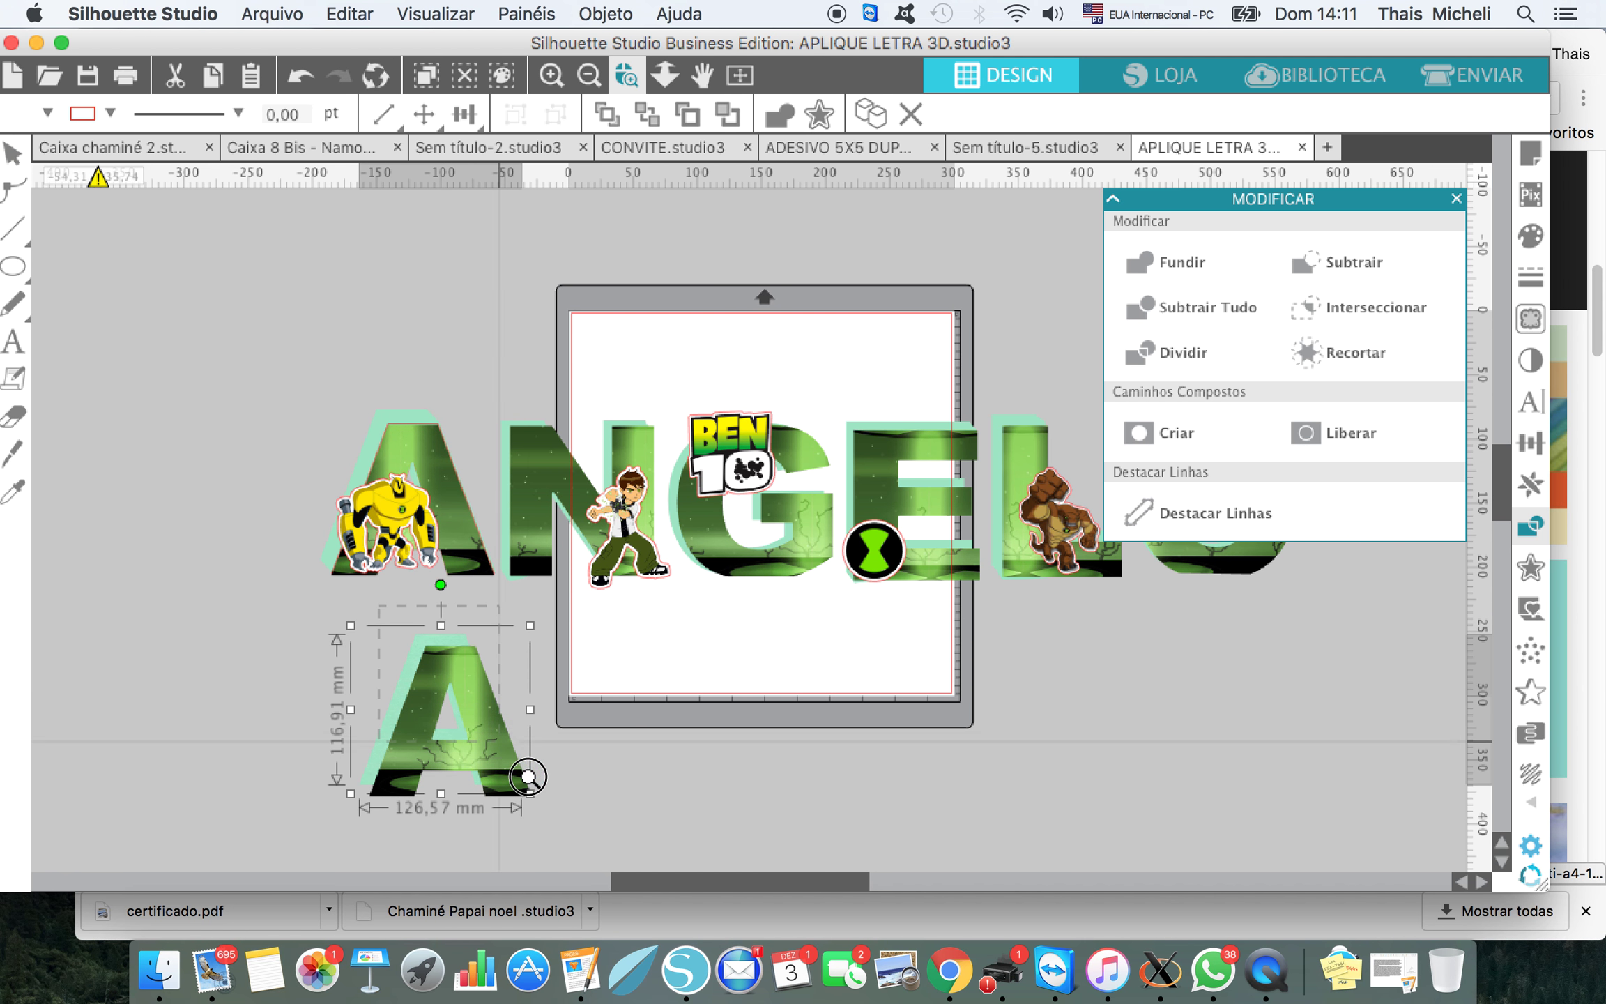
key(super+shift+z)
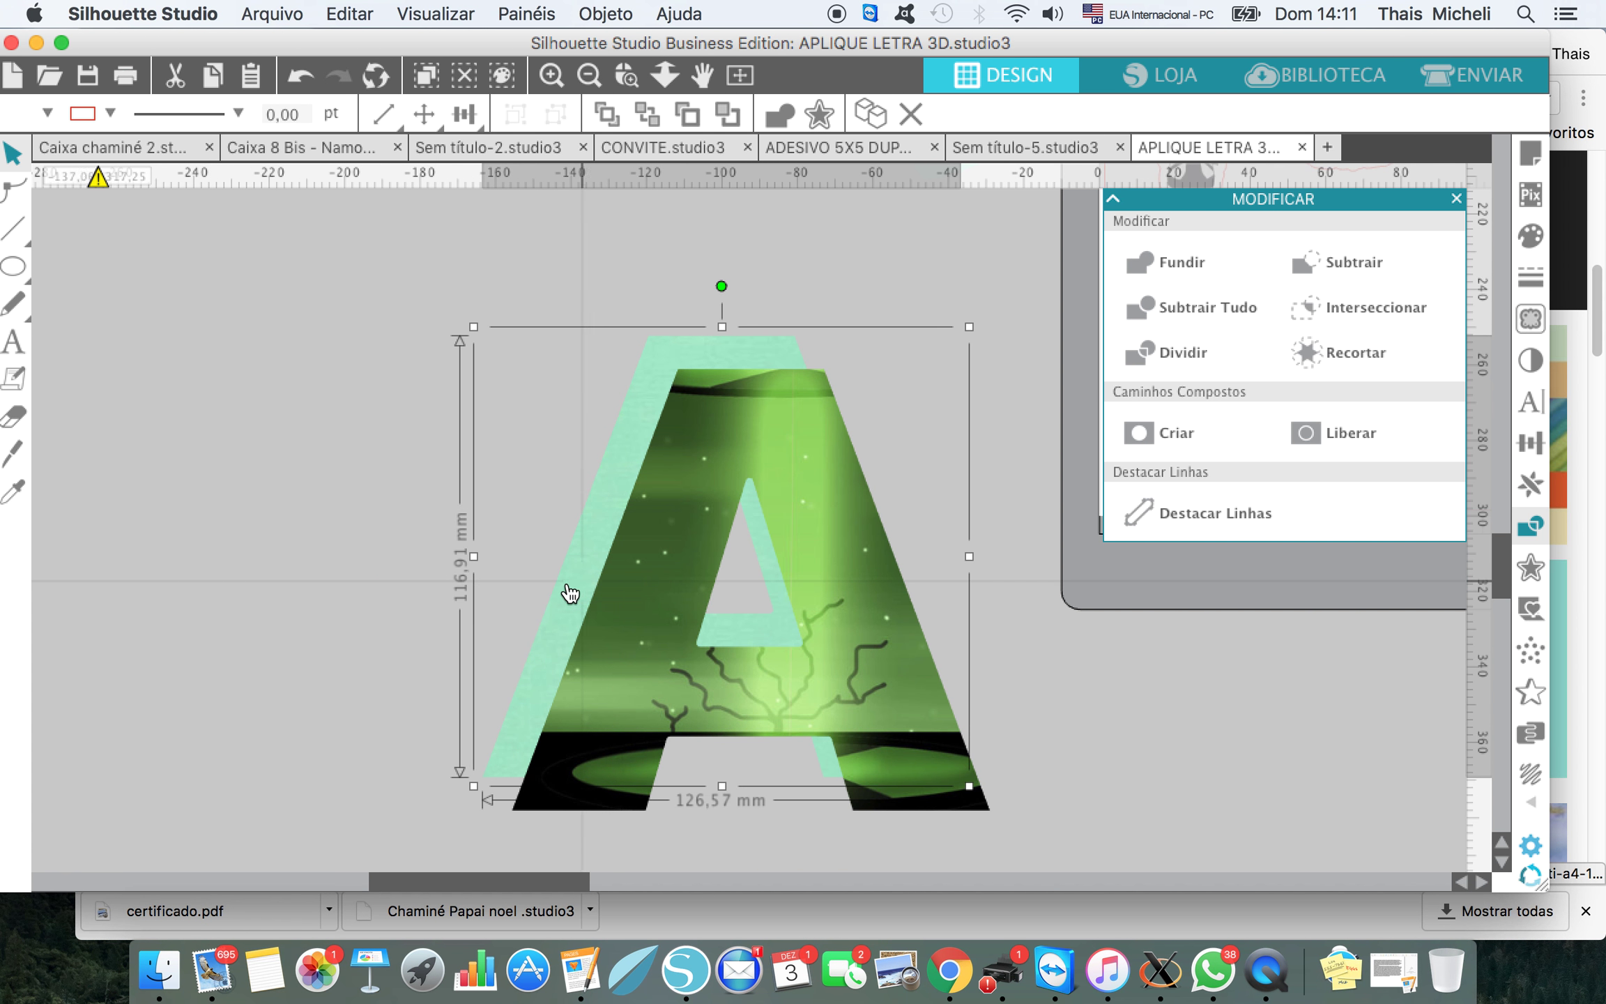
drag(573, 618, 579, 628)
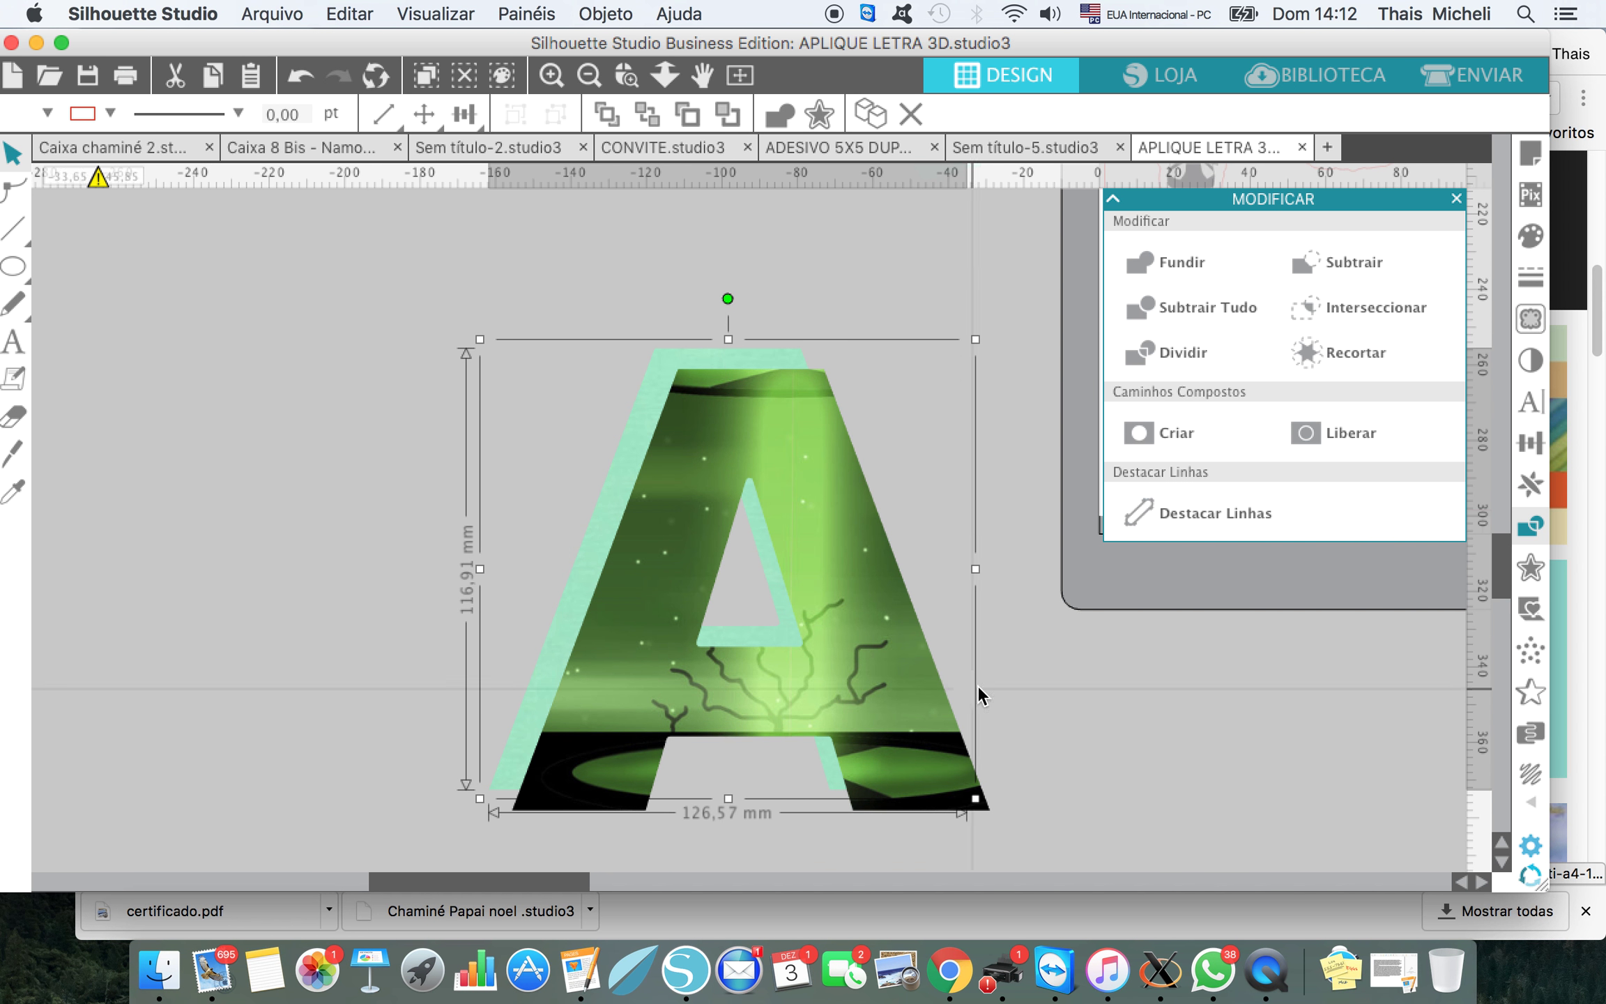
click(344, 559)
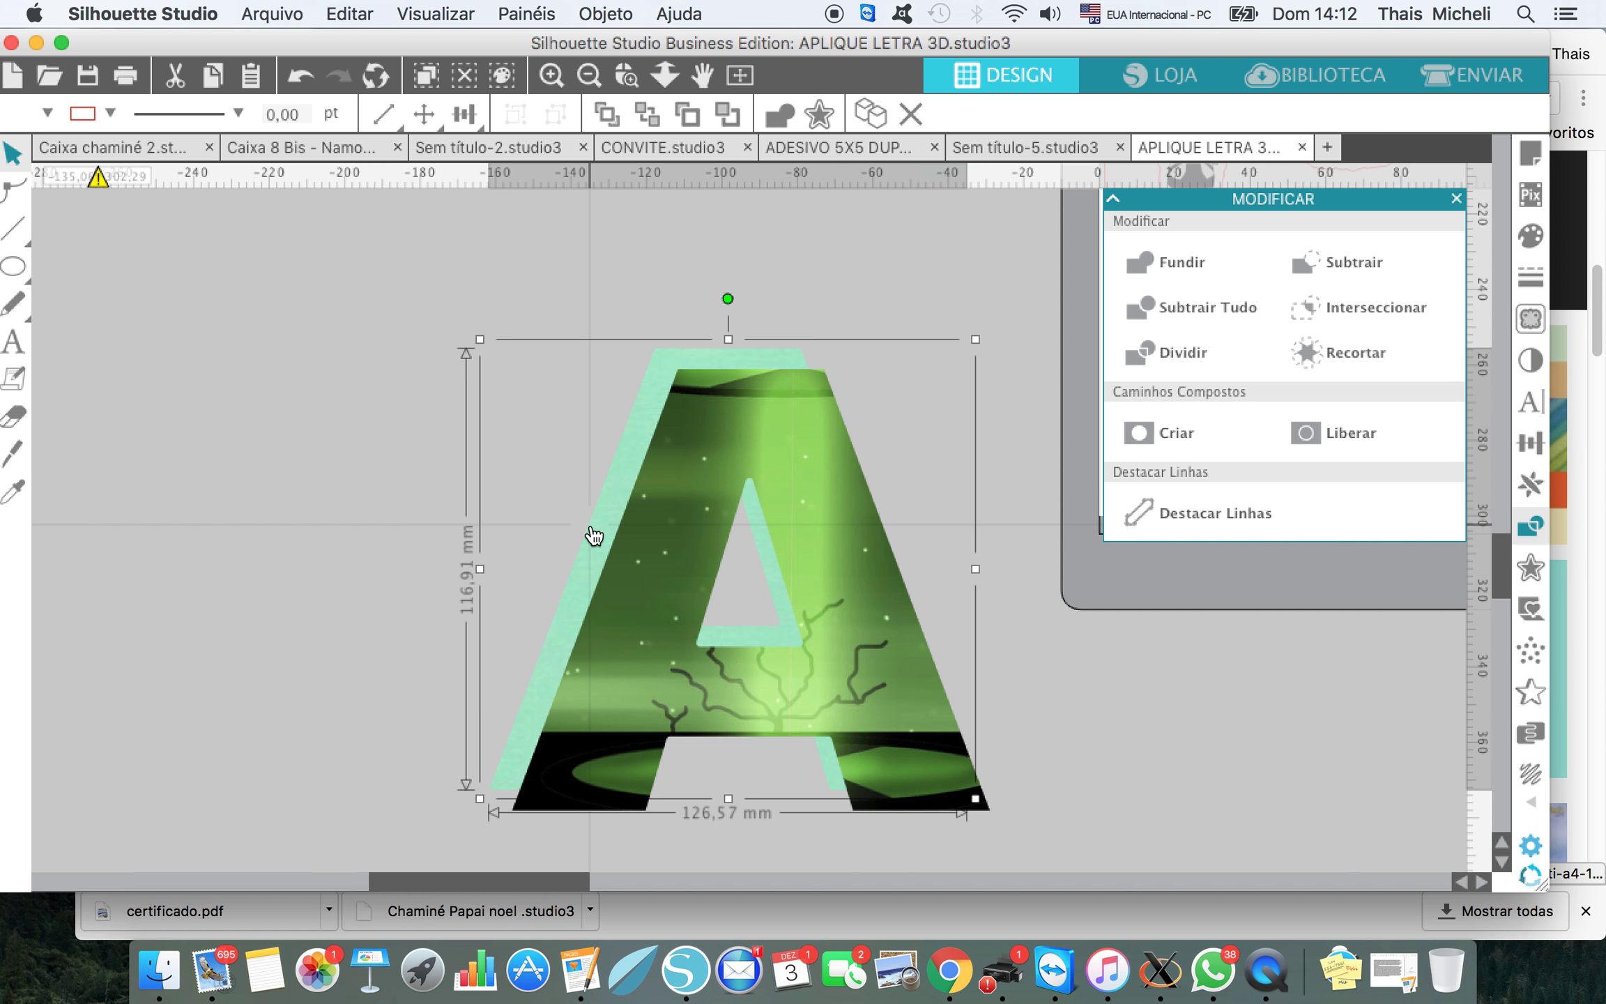
Step: Add a point at the mint letter's lower-left foot, pull it to the green letter's corner and straighten its segment with Tornar Reta
double_click(592, 537)
click(516, 795)
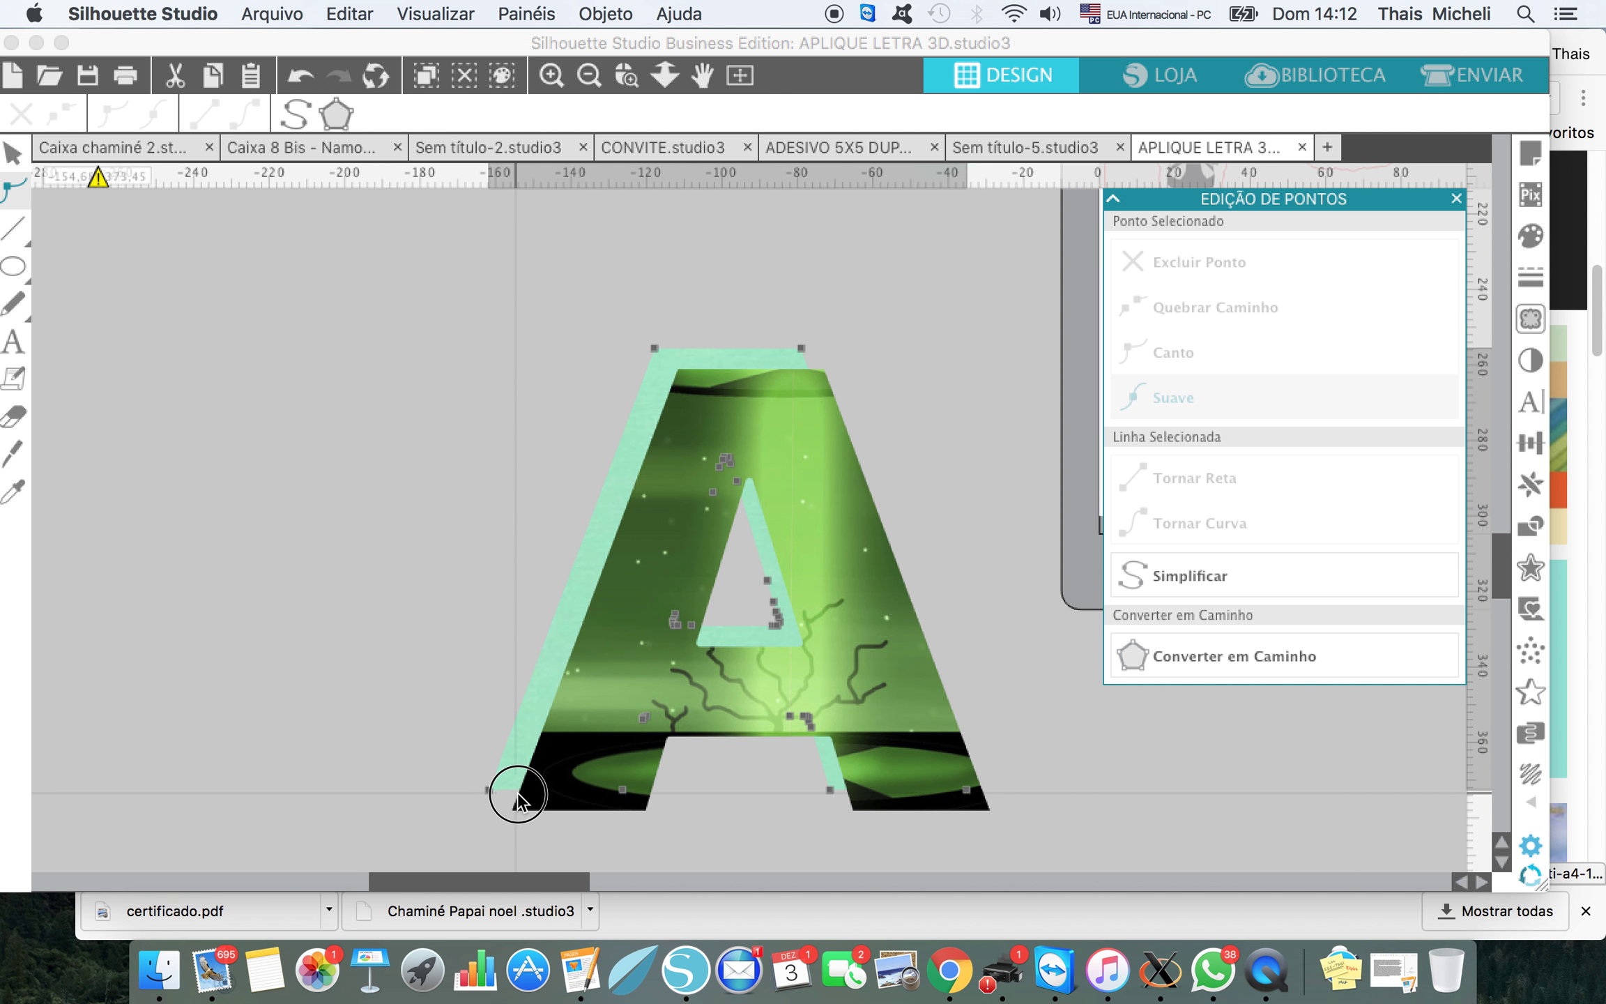
double_click(516, 780)
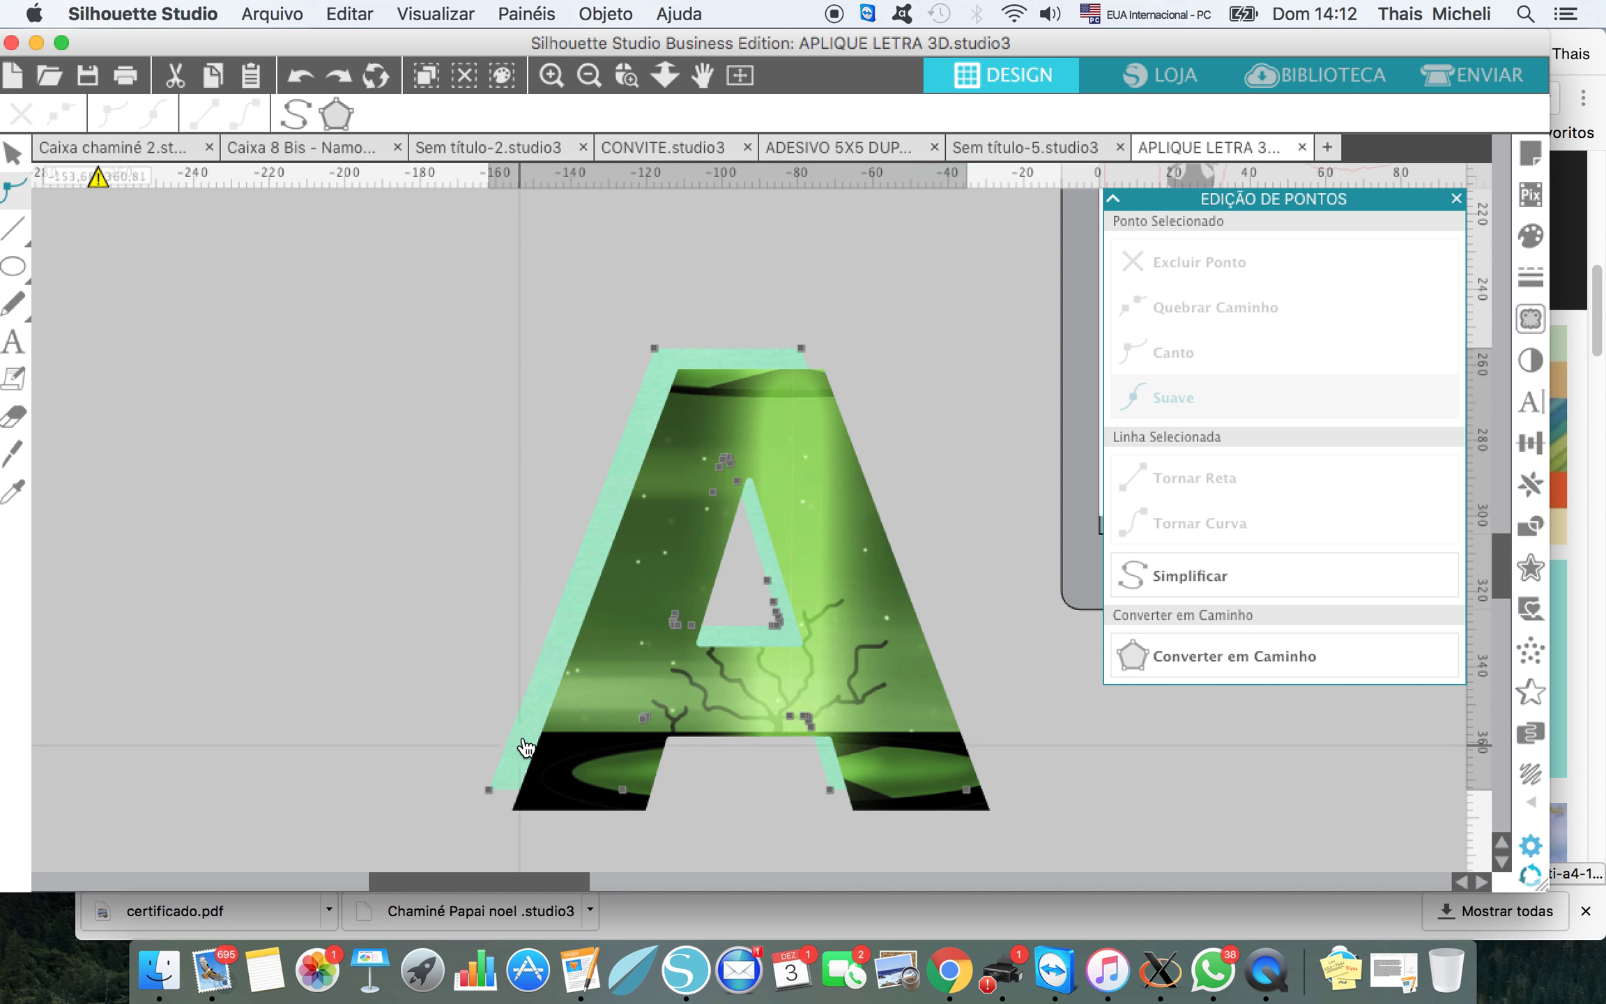
click(515, 803)
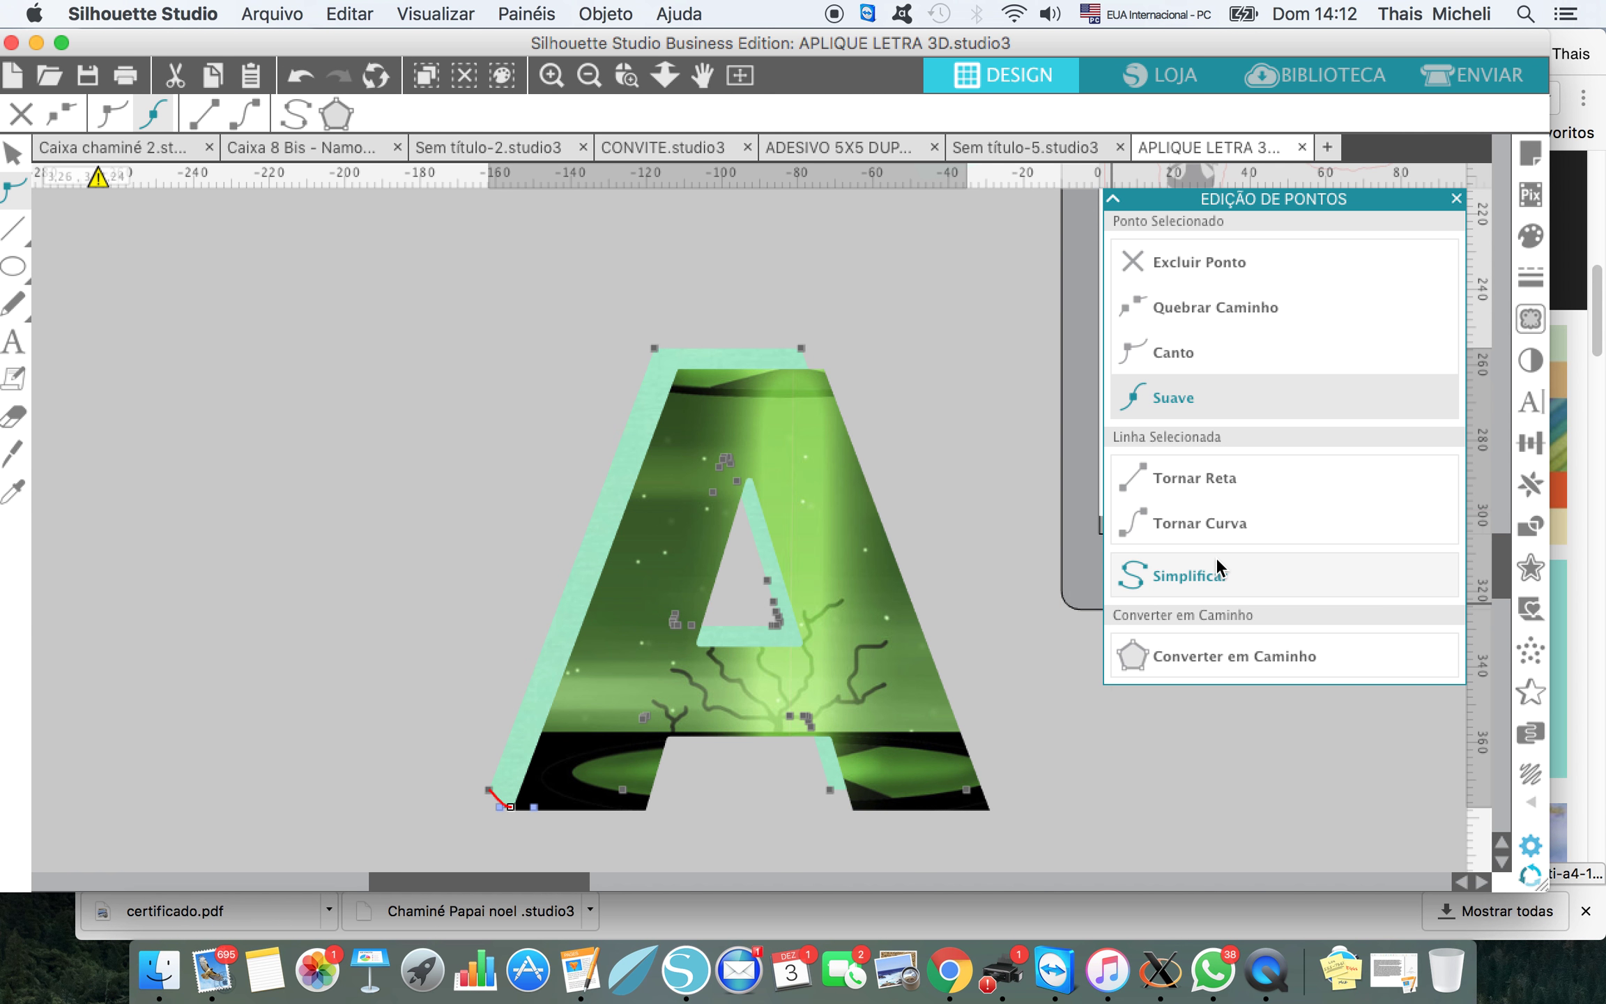
click(1213, 488)
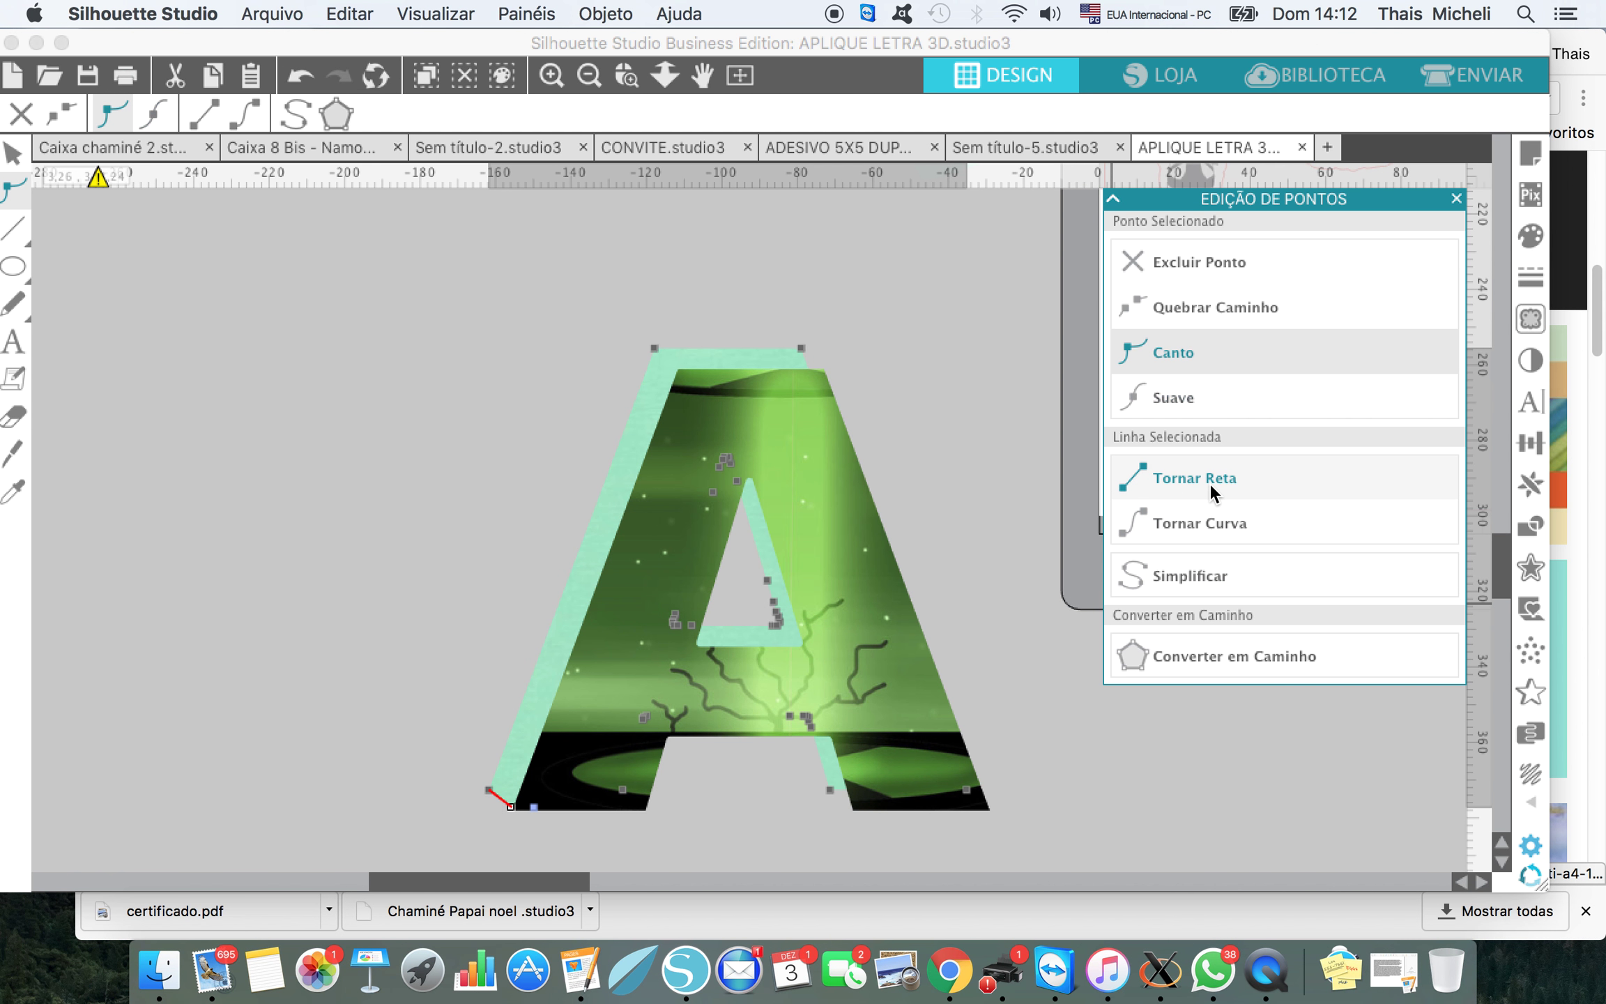
click(847, 802)
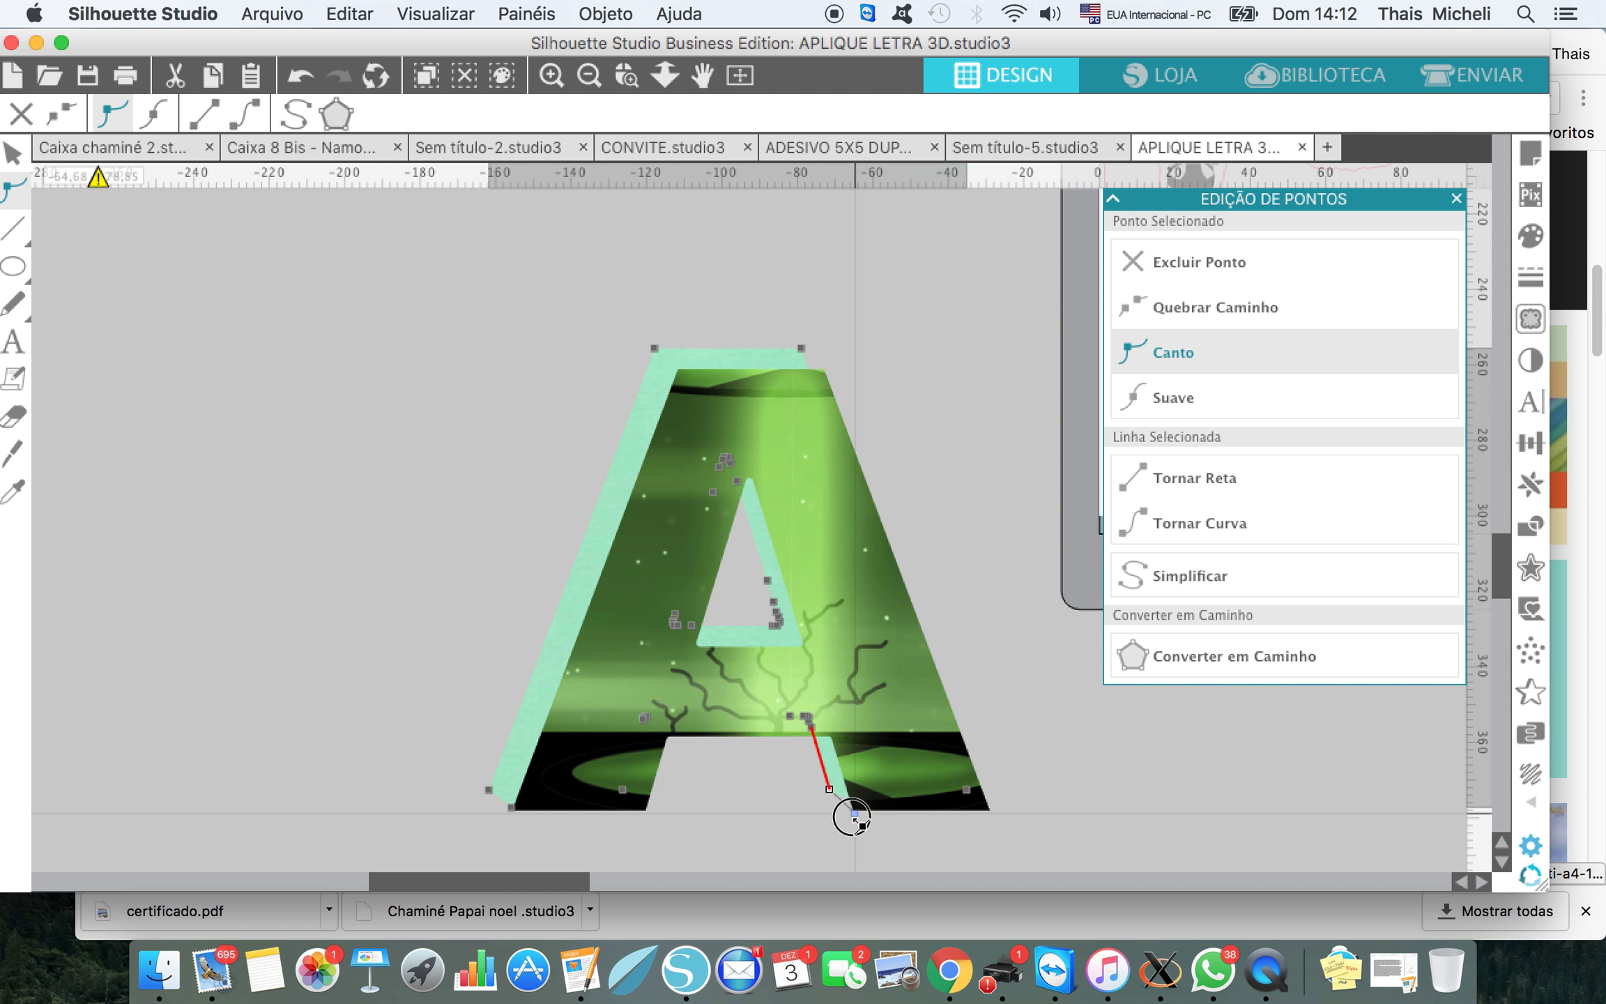
drag(852, 817, 847, 809)
key(super+z)
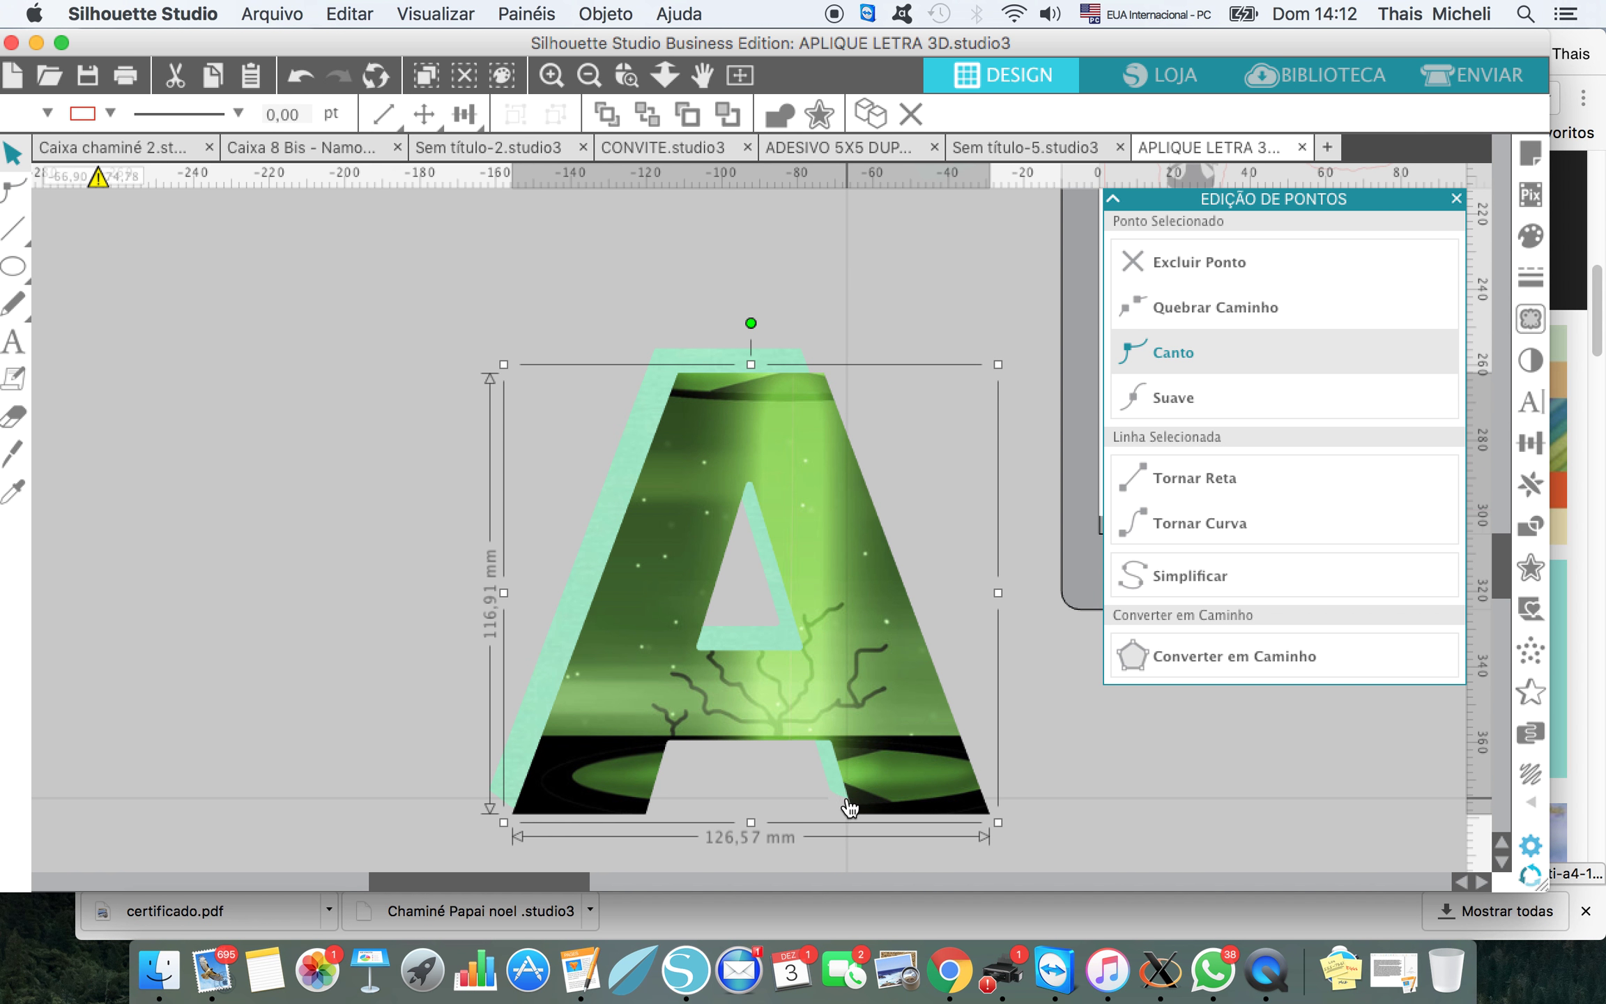
key(super+z)
Step: Pull a mint point to the inner bottom corner of the green A's right leg and straighten the segment with Tornar Reta
click(854, 811)
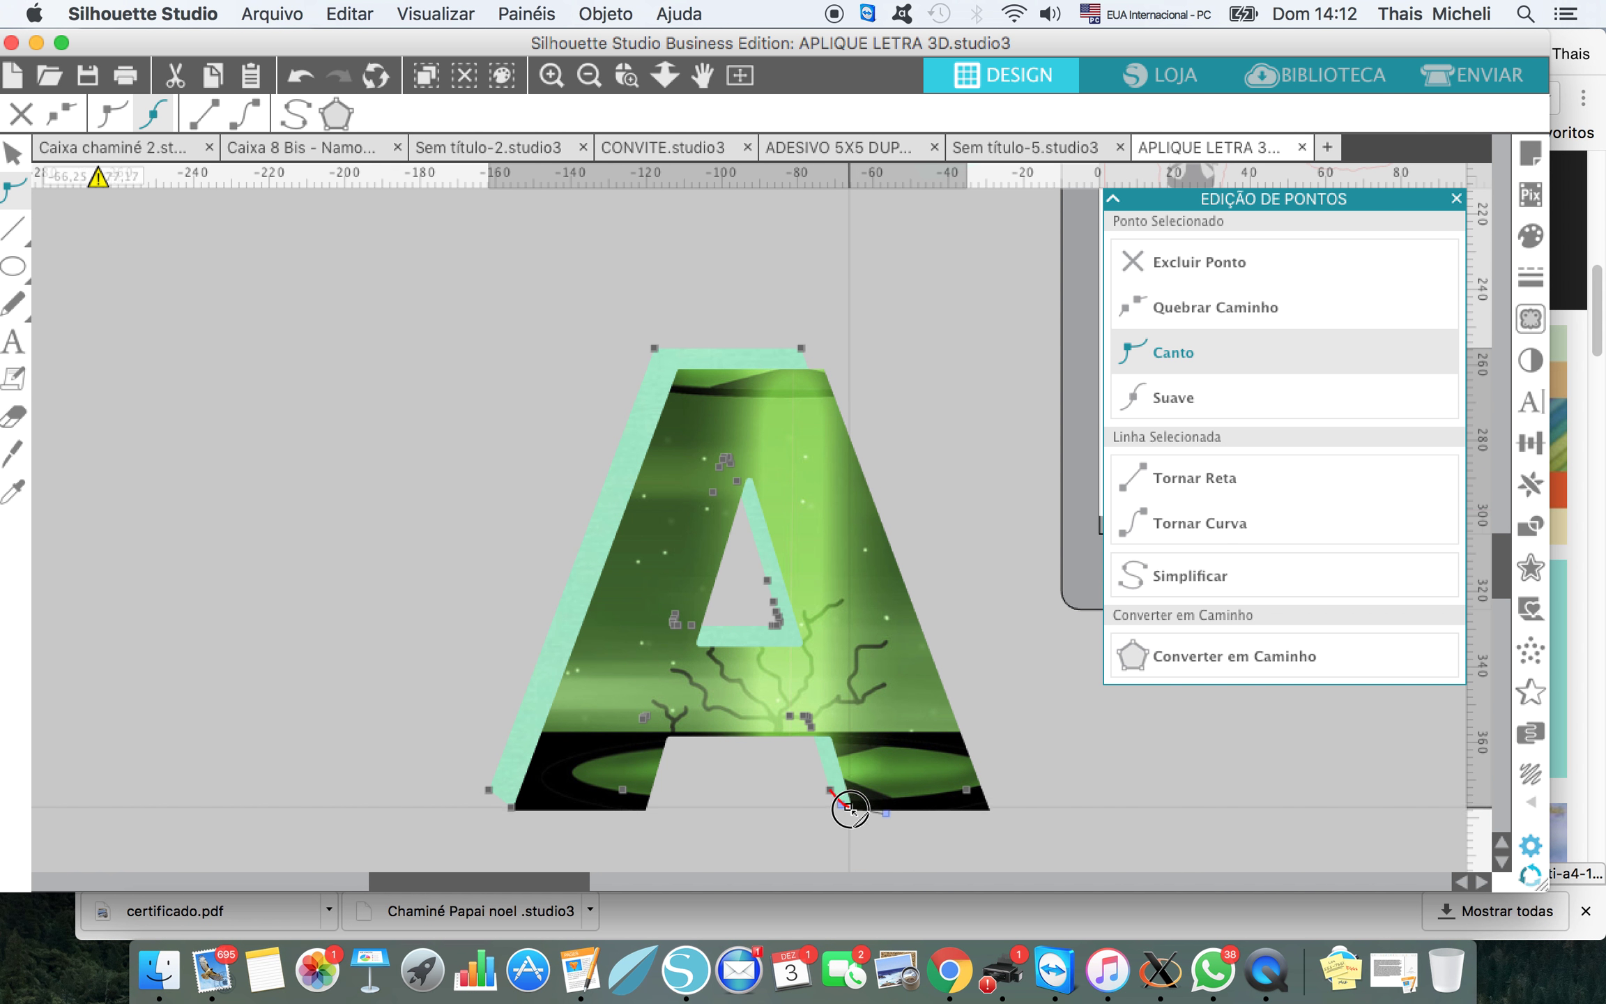
click(1196, 481)
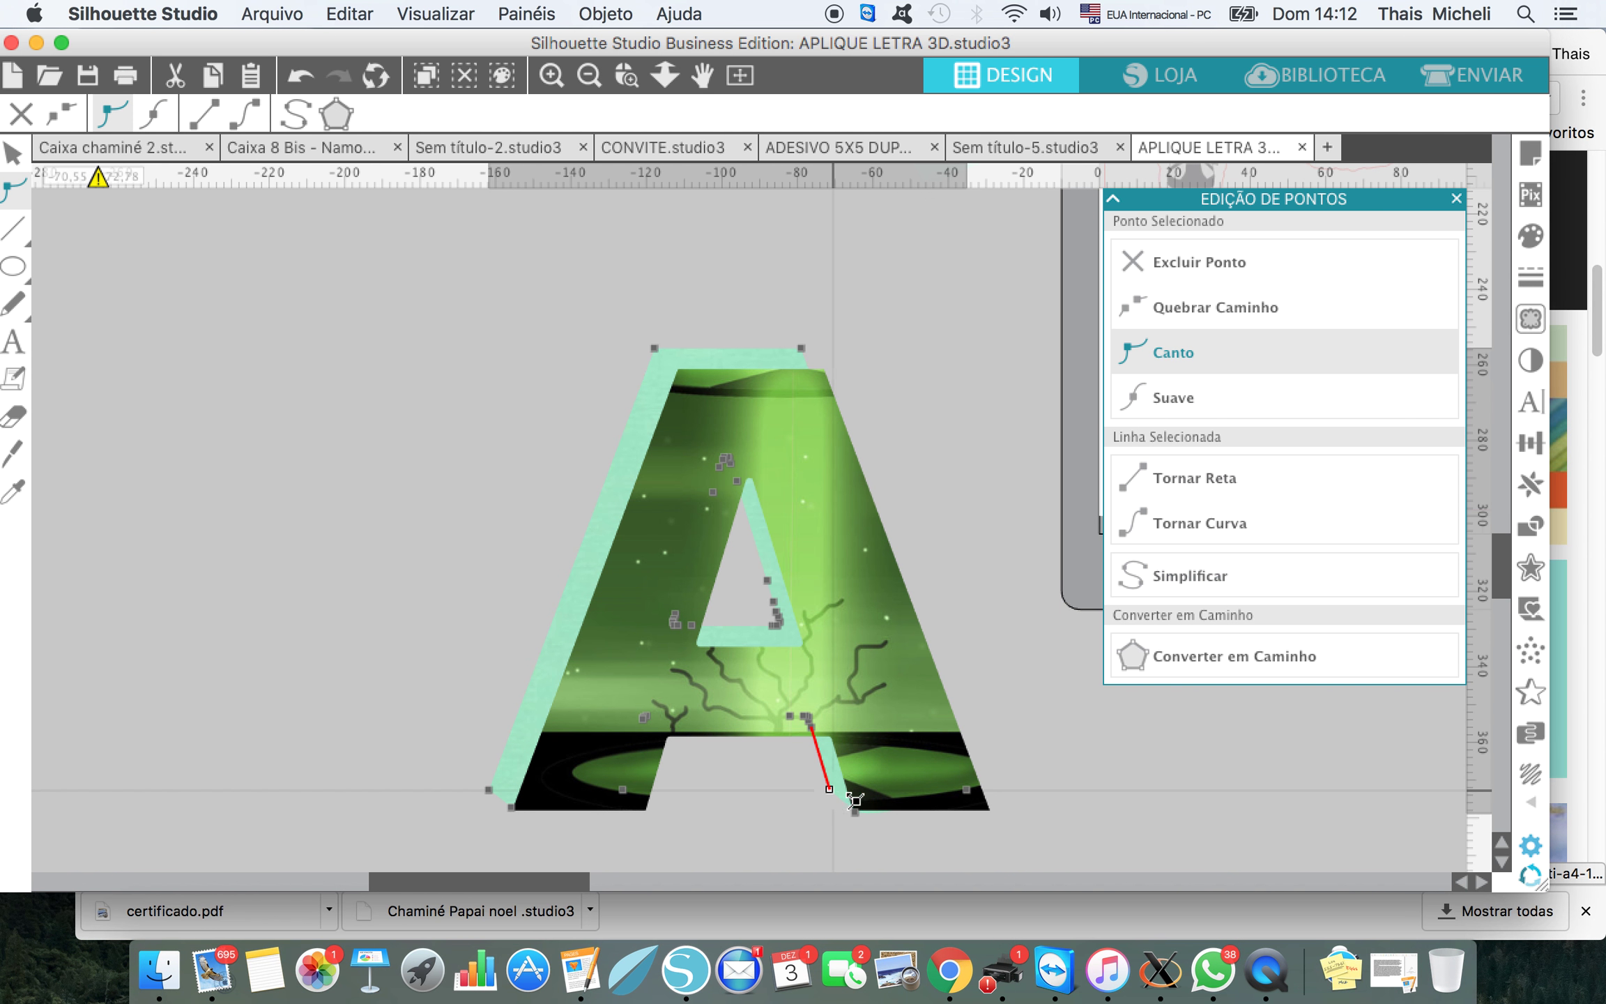
click(1178, 480)
click(855, 811)
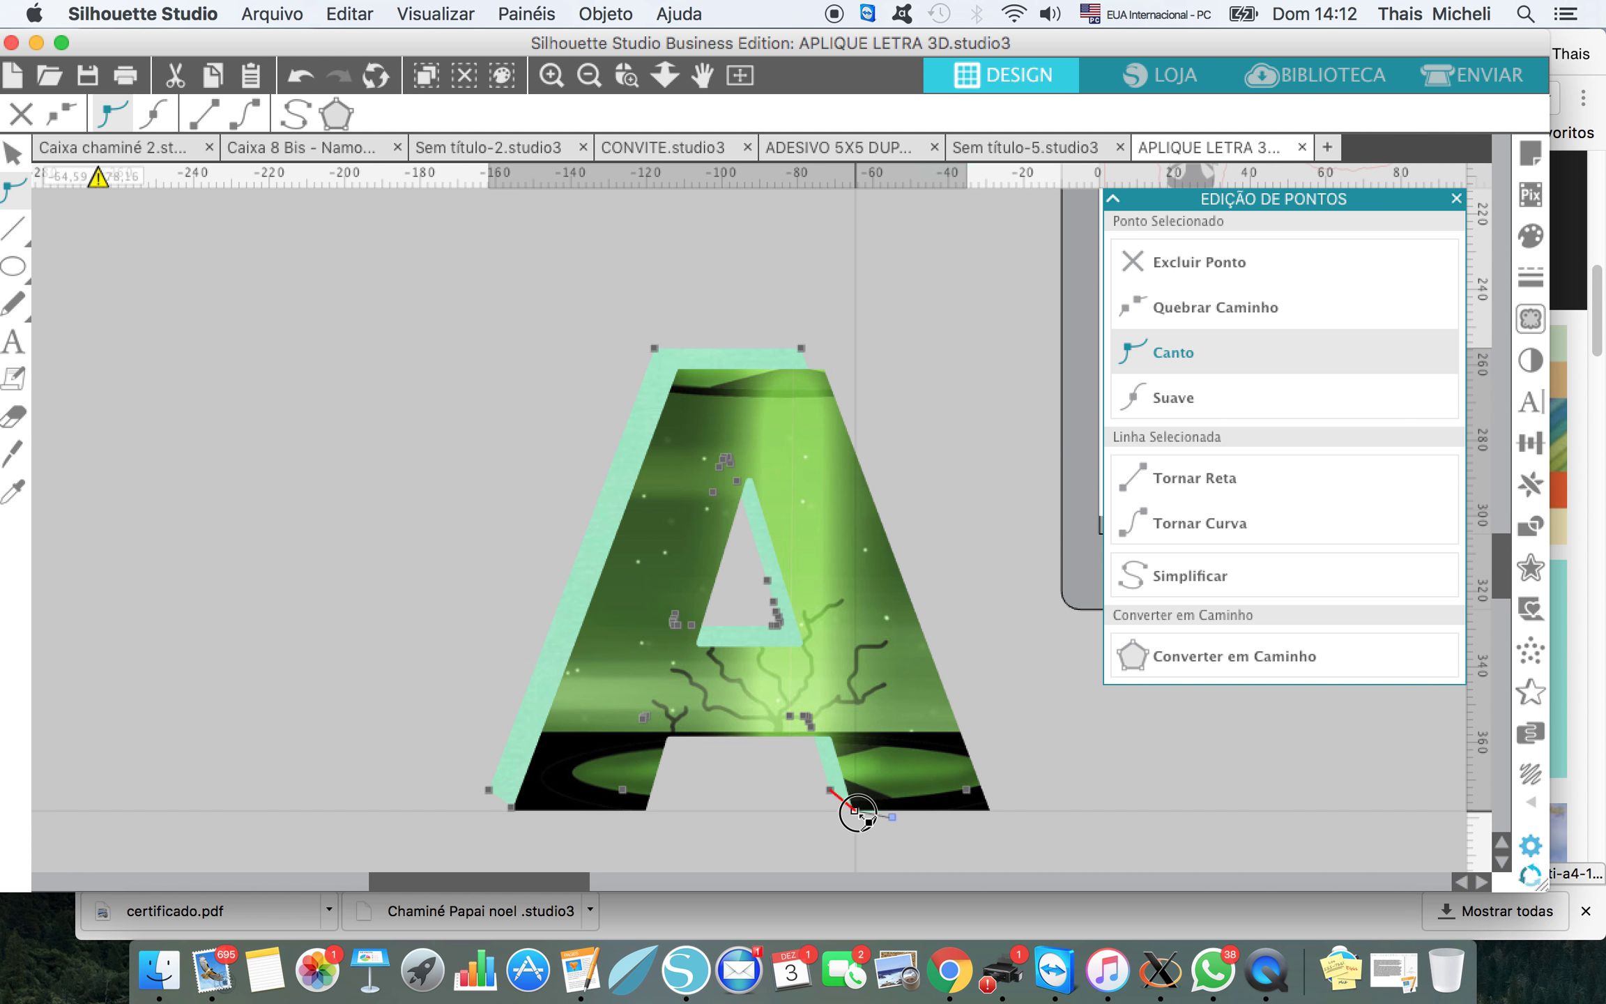
Step: Pull a mint outline point to the green A's upper-right corner and finish the point editing
click(801, 347)
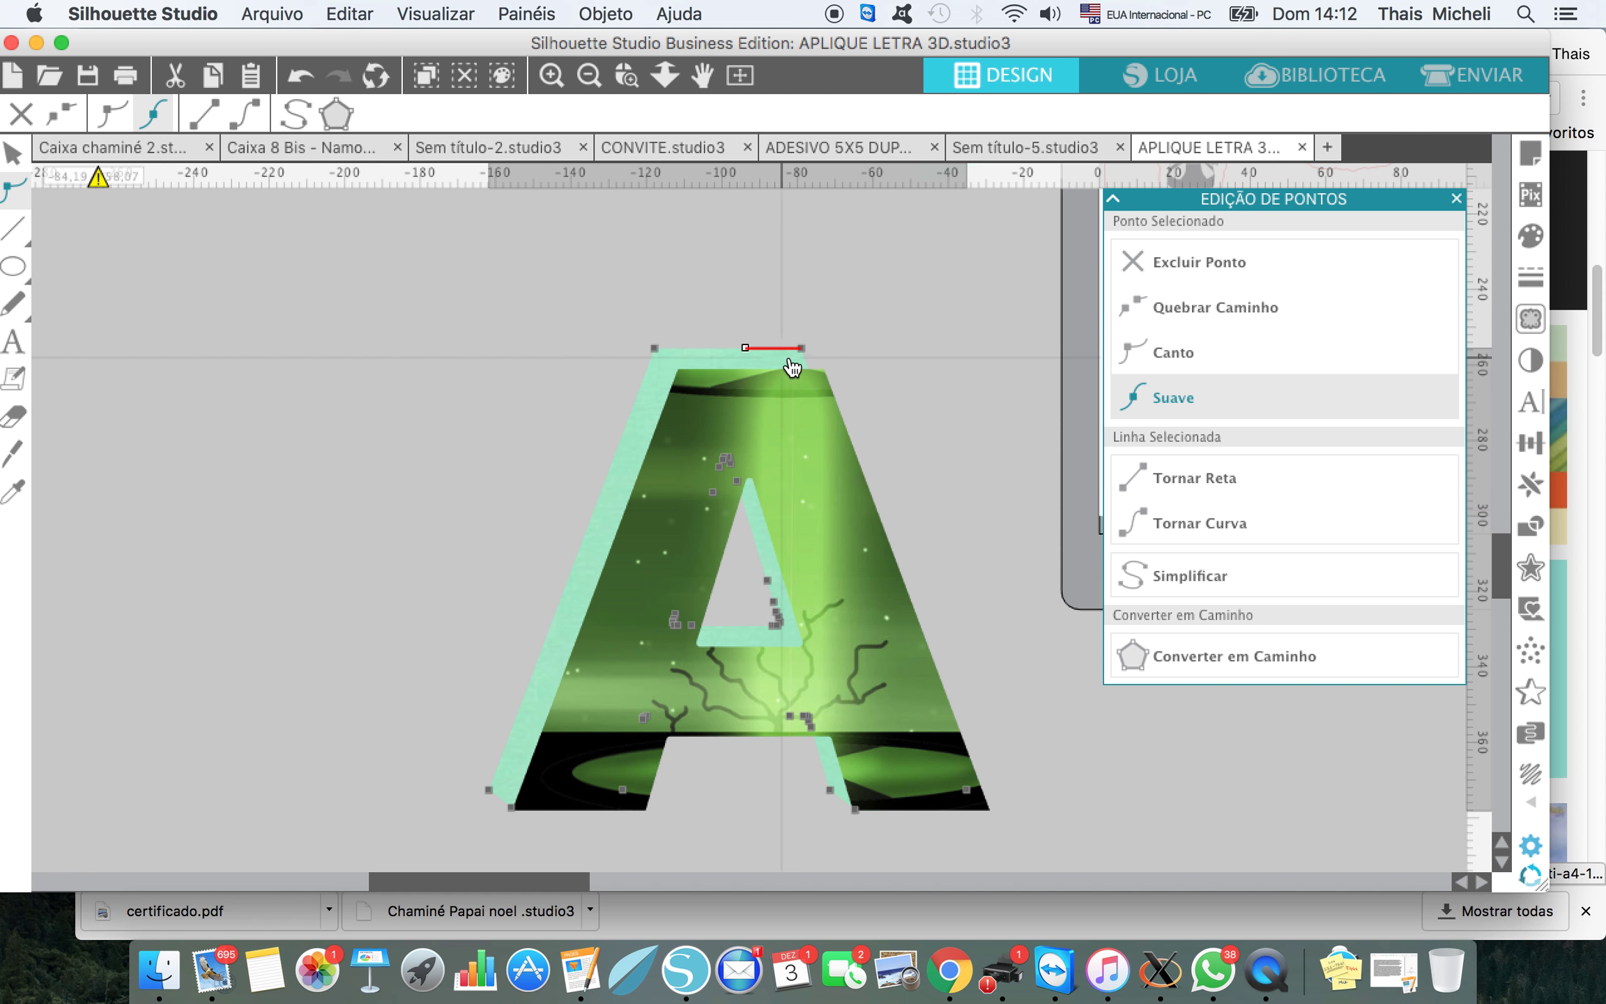
click(824, 371)
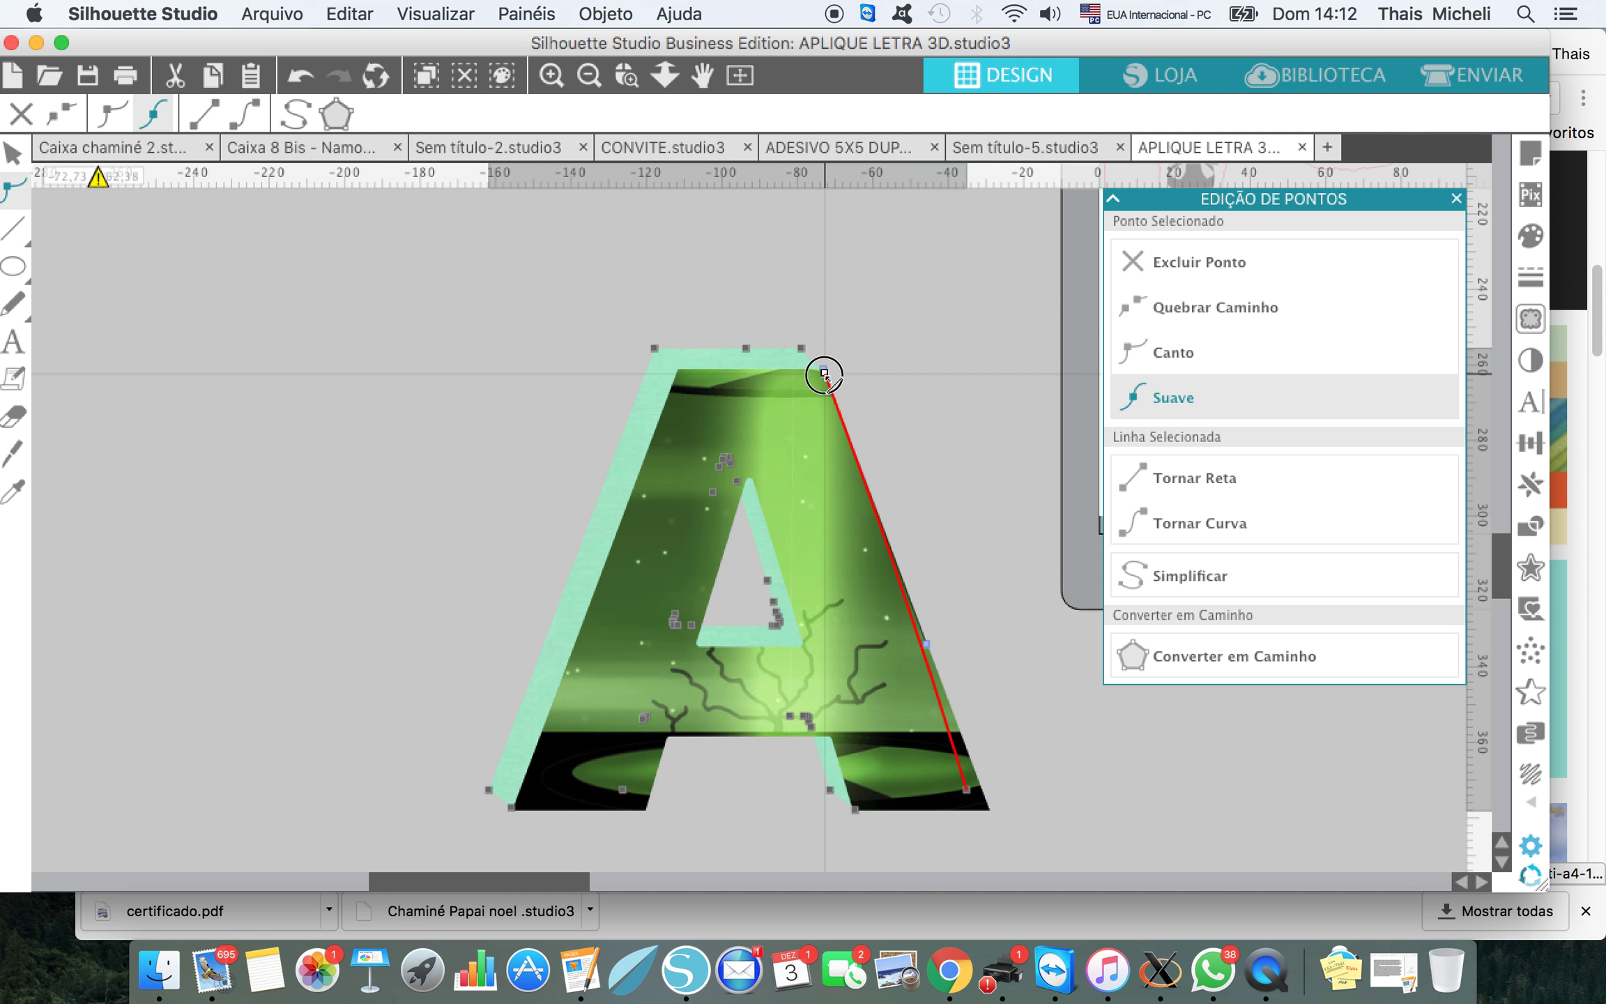
click(886, 414)
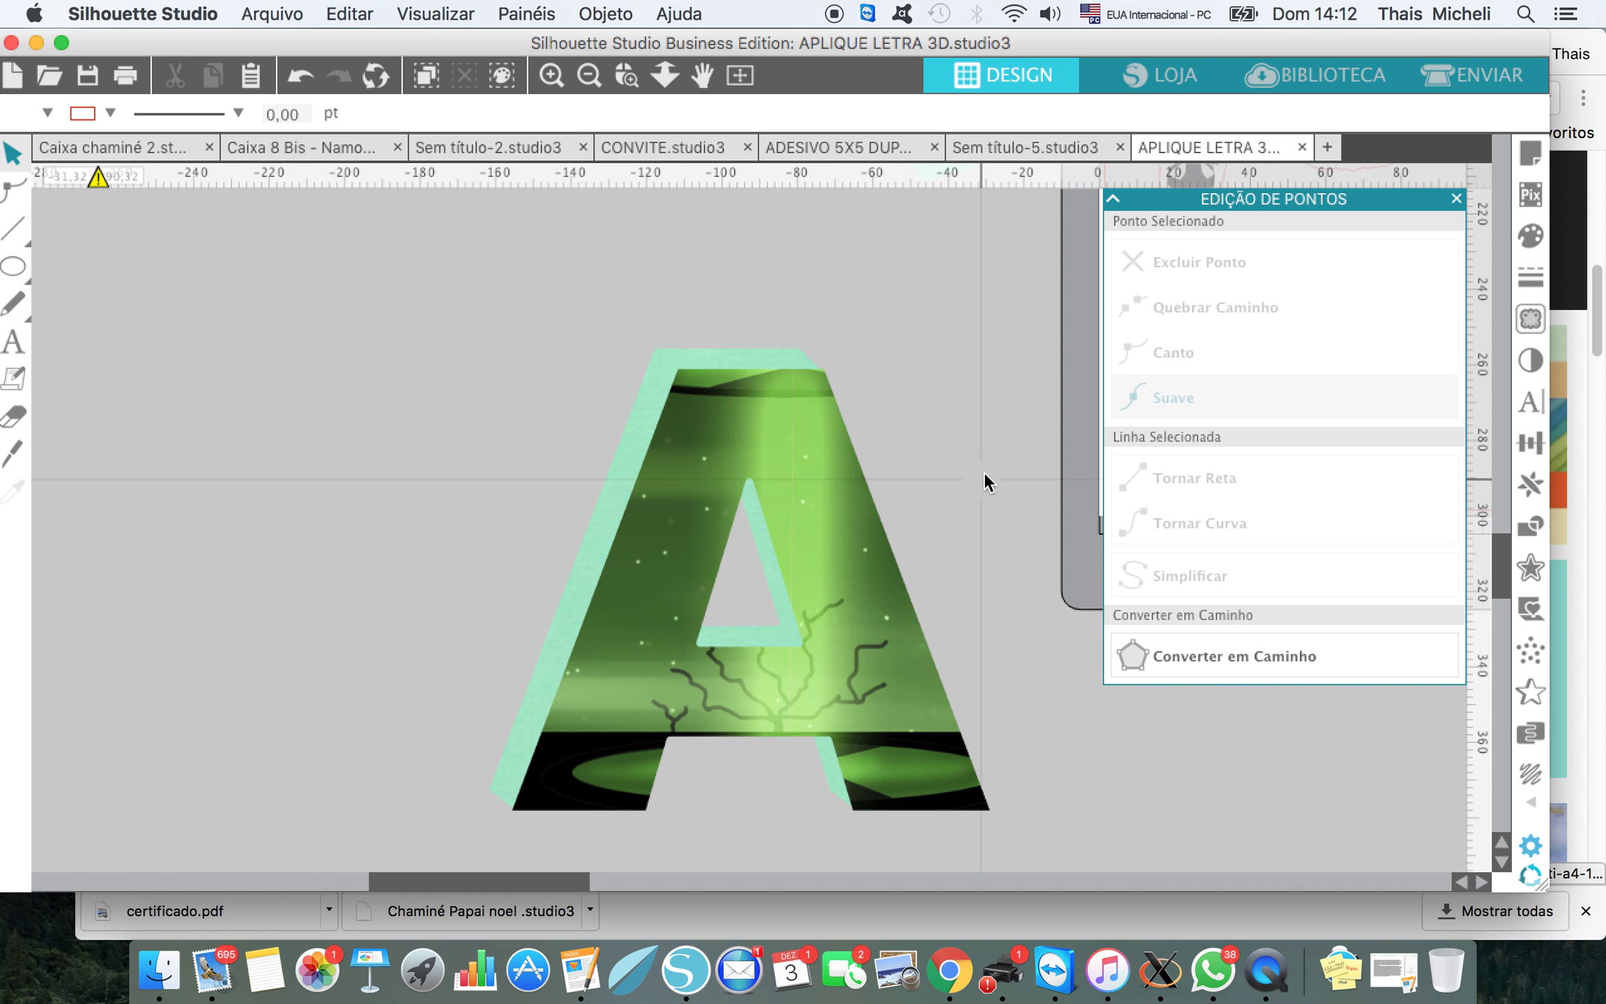
click(1456, 200)
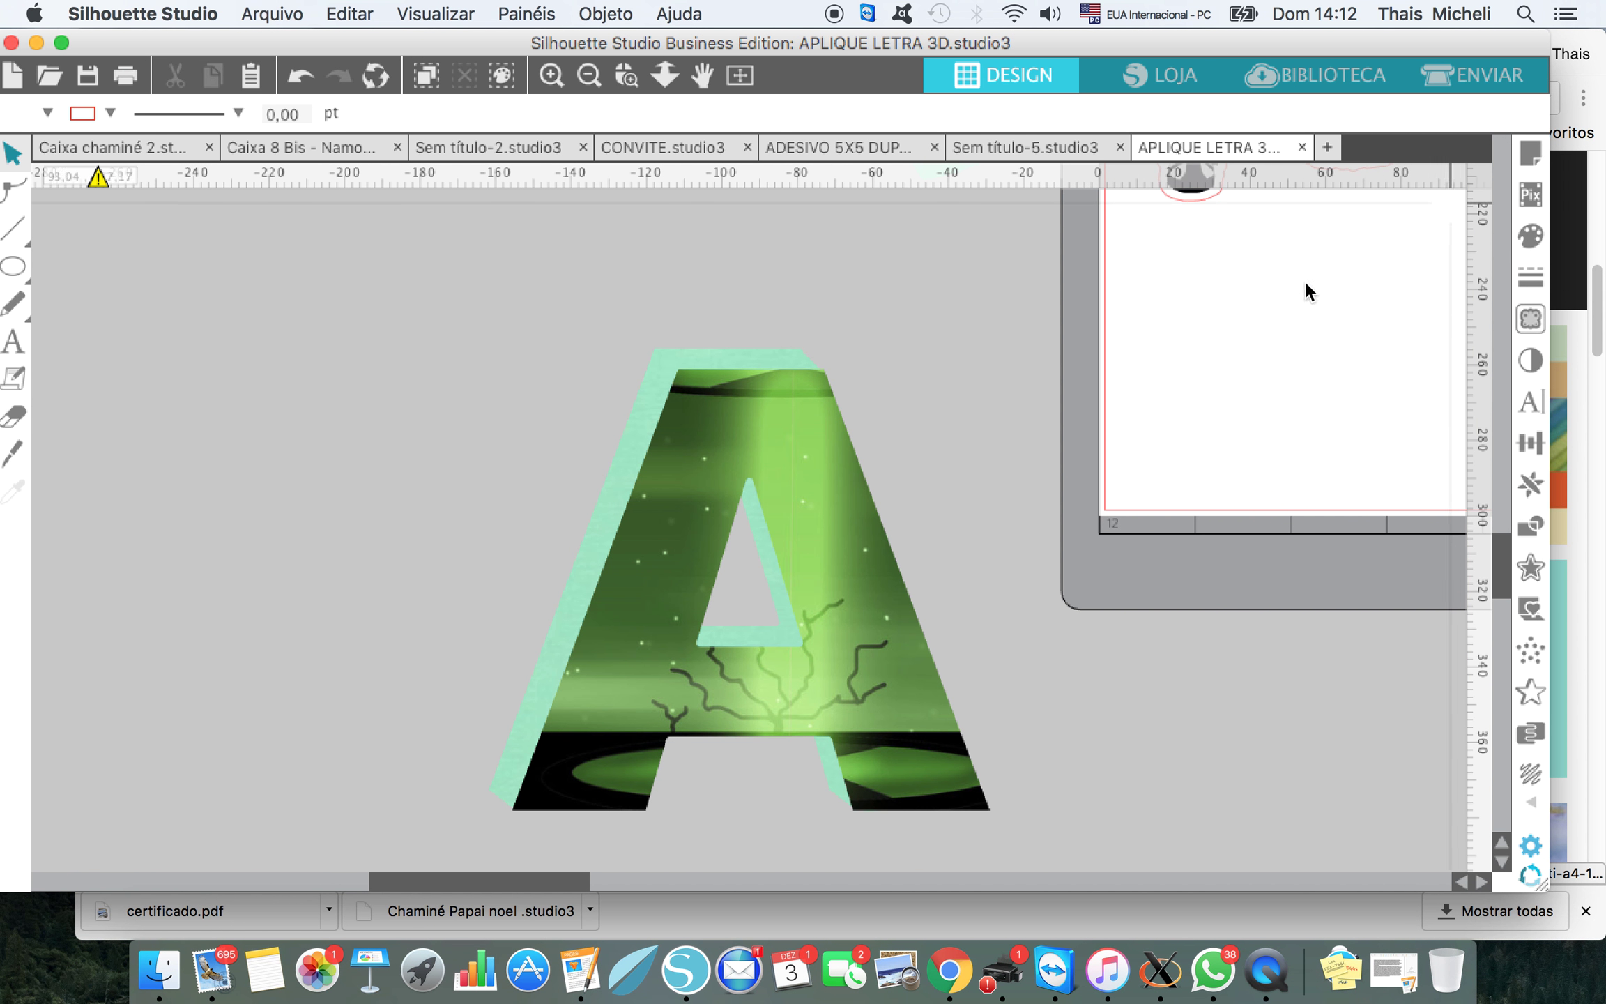
click(589, 75)
click(589, 75)
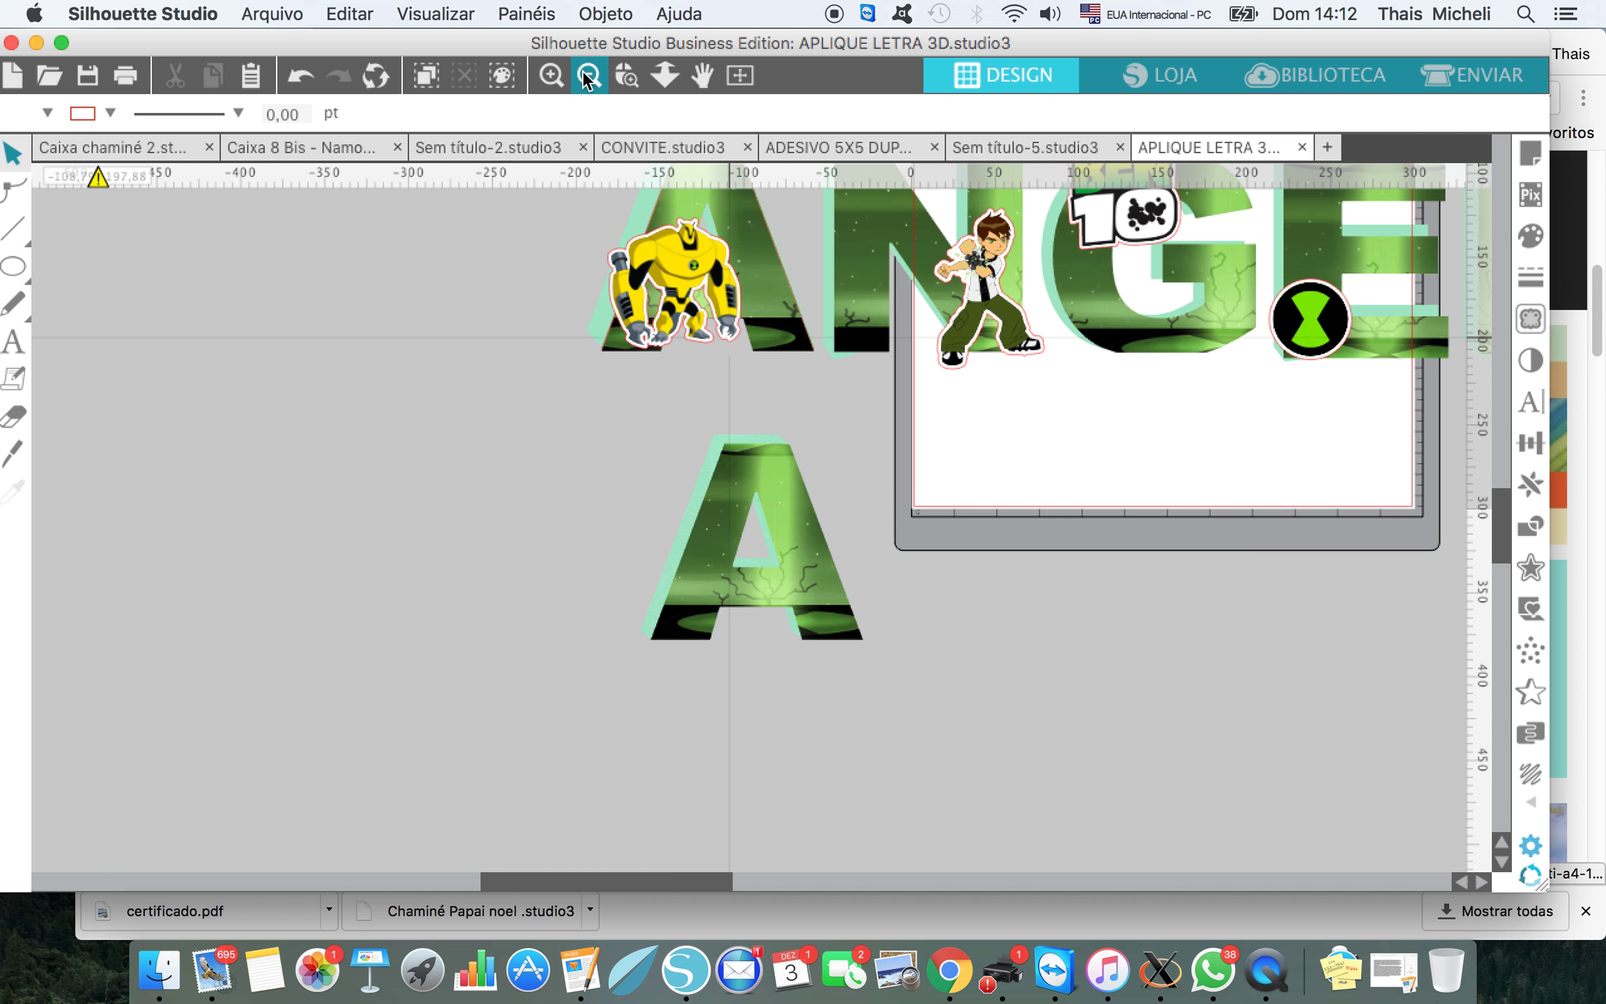
click(589, 75)
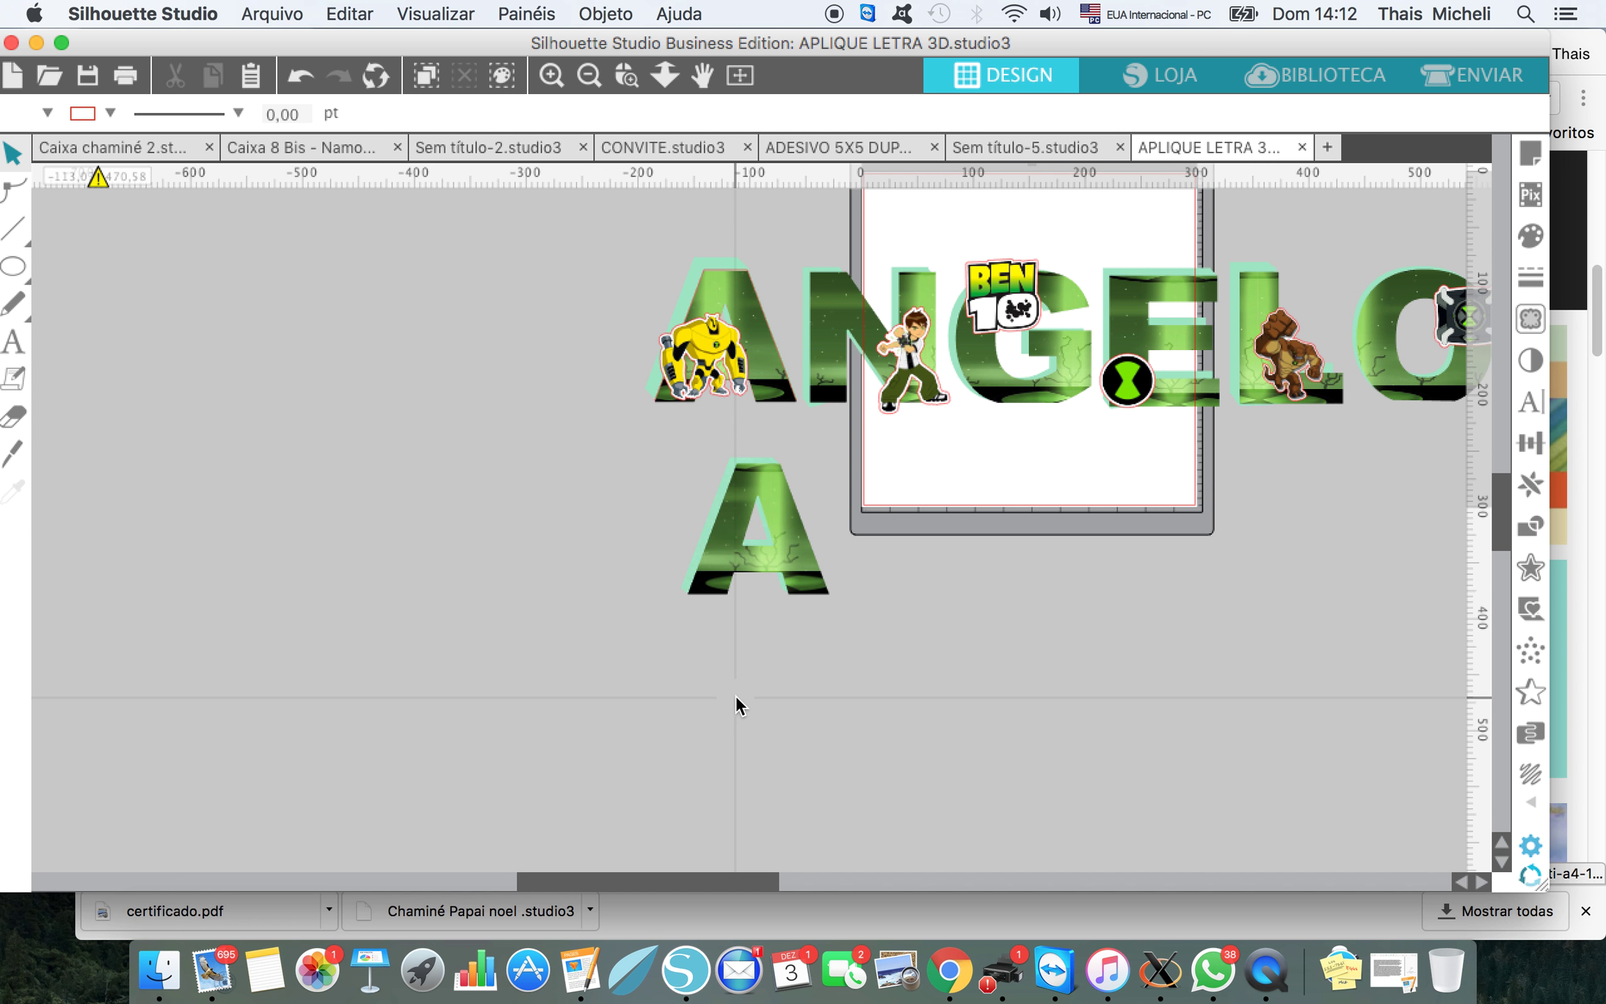
Step: Switch to Chrome, find the standing yellow Armodrillo image among the Ben 10 character results and copy it
click(706, 680)
click(952, 987)
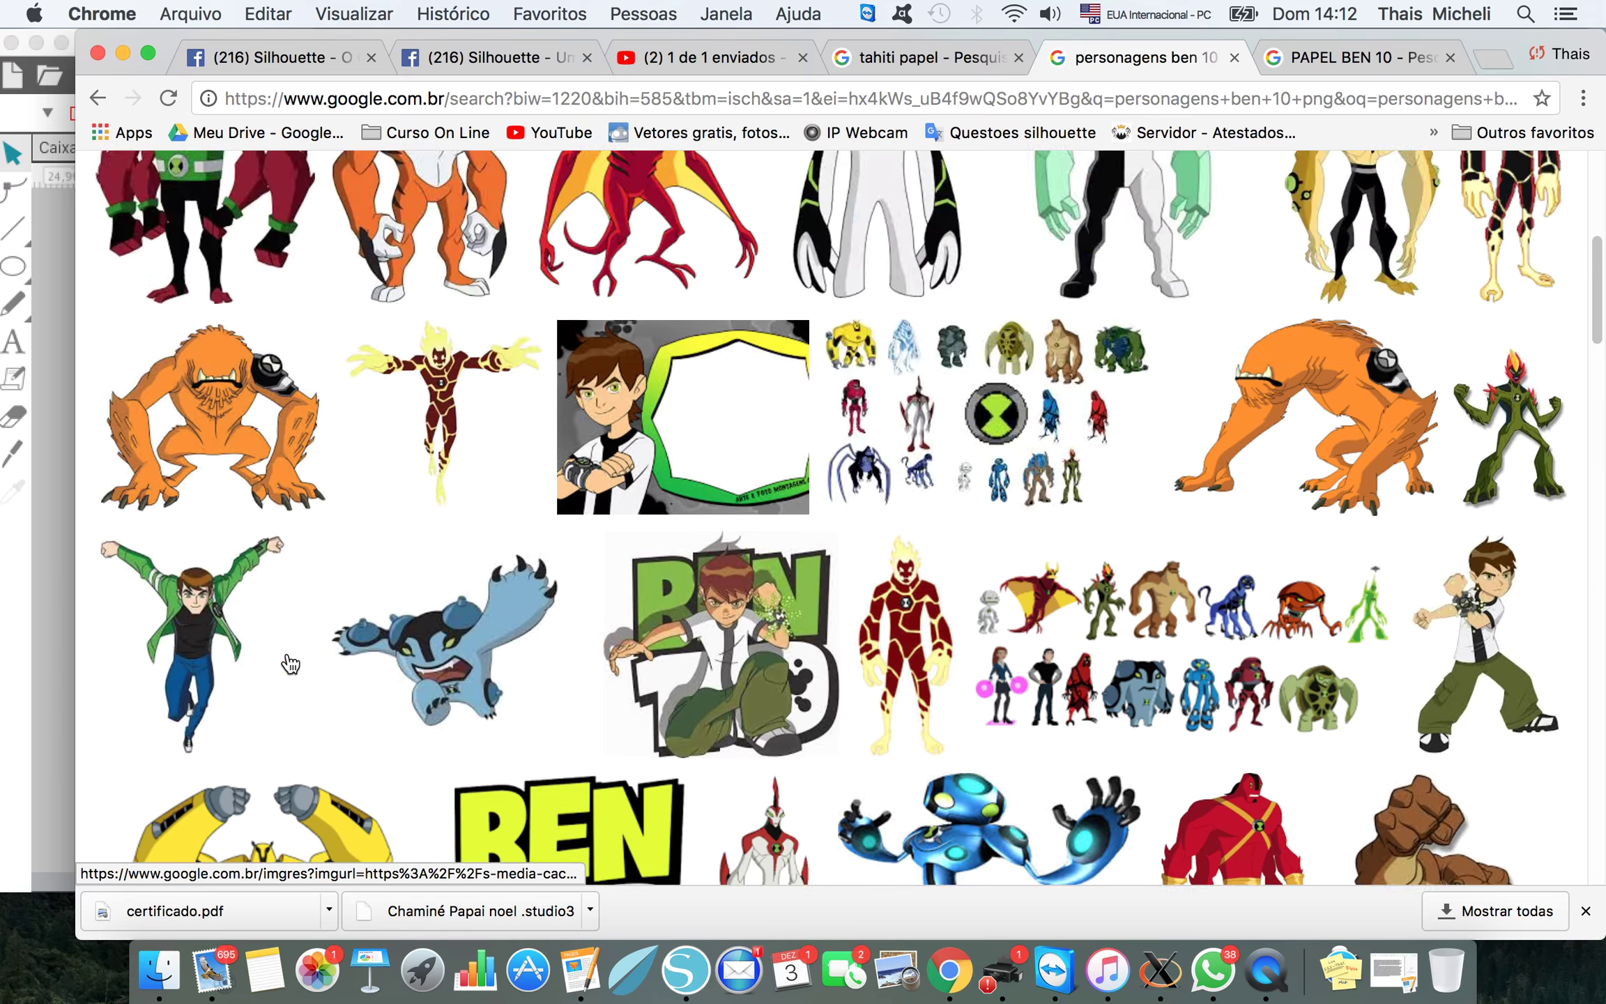
scroll(286, 649, down, 20)
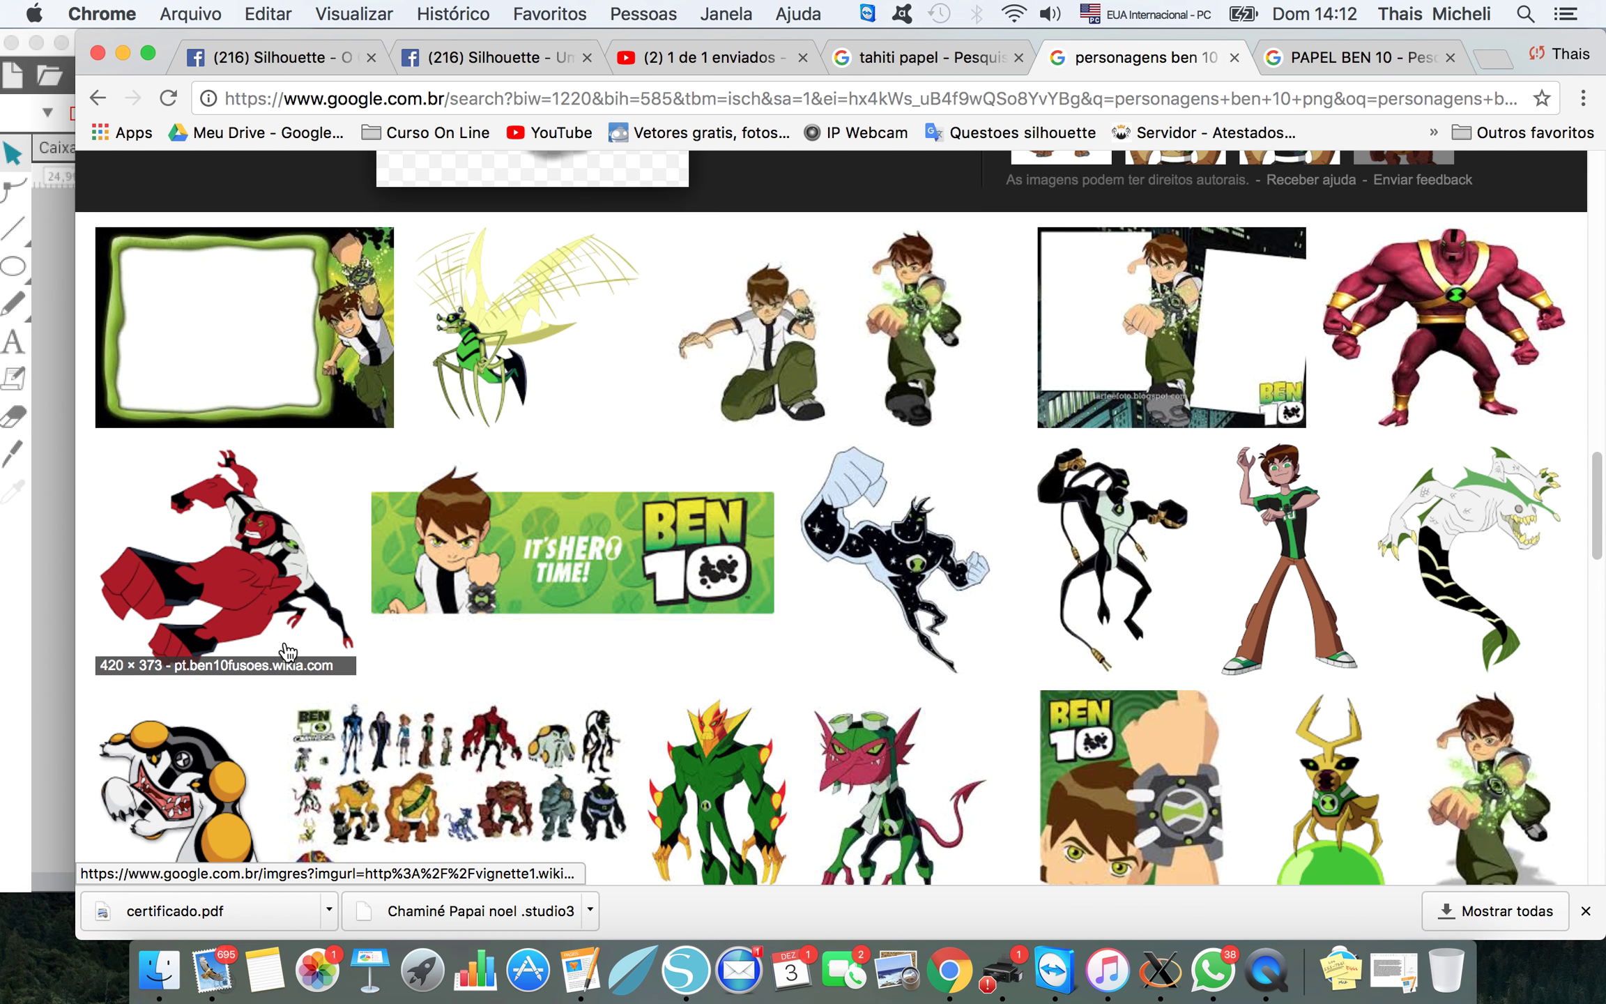
scroll(288, 653, up, 15)
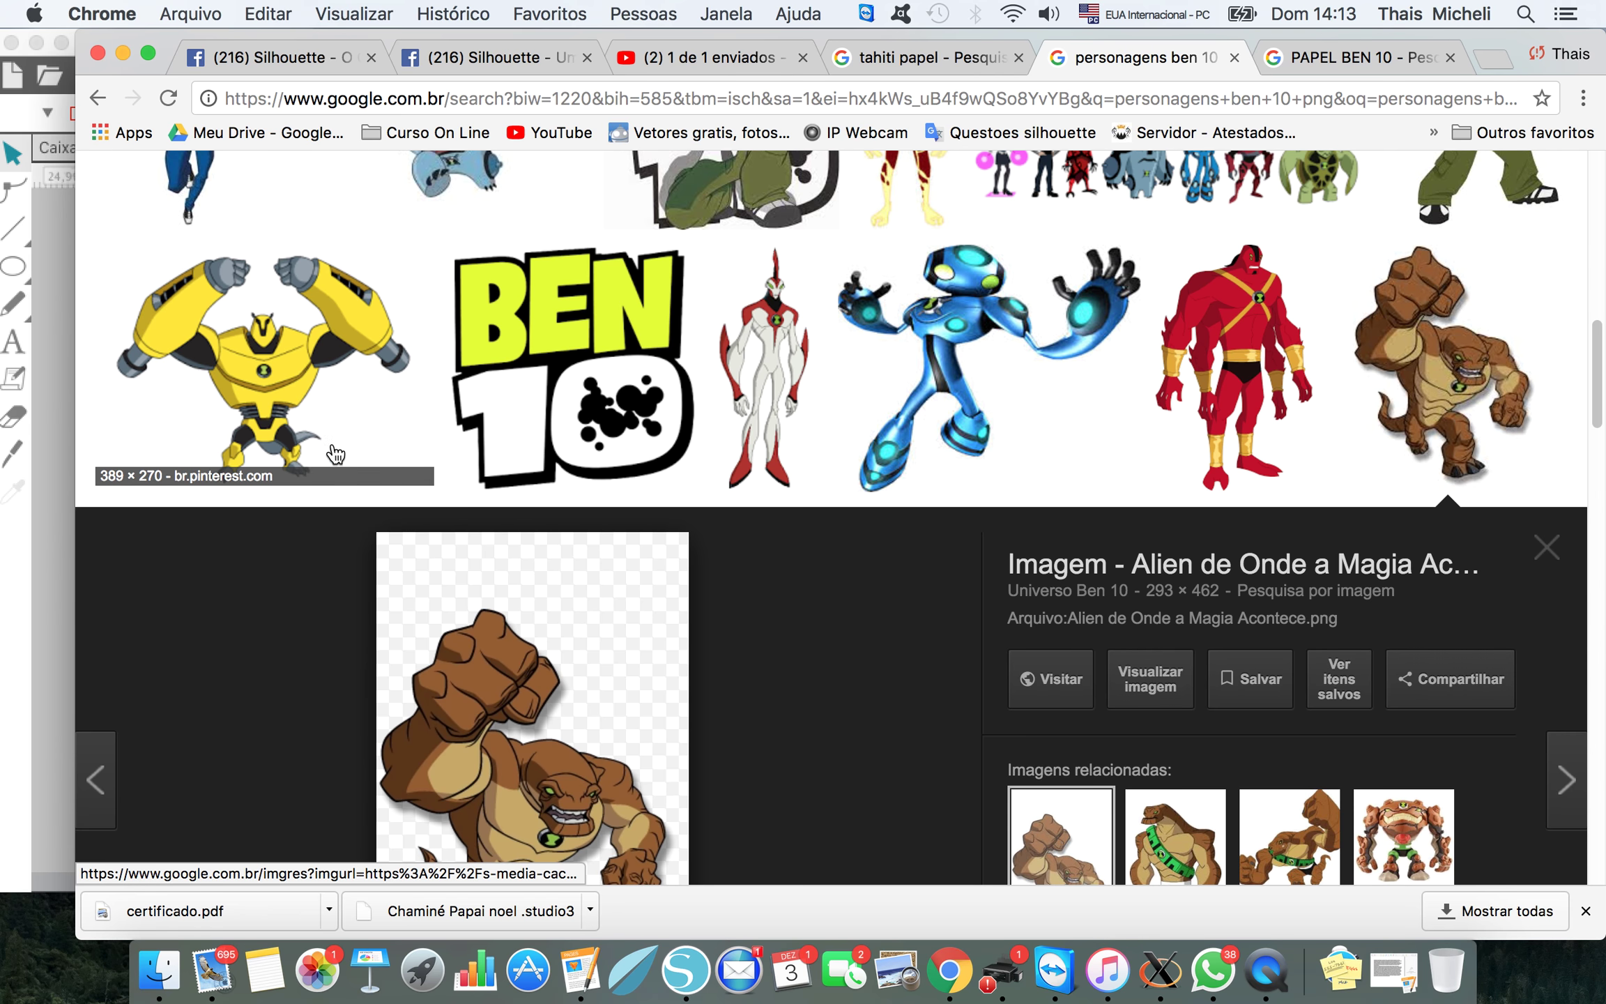
click(309, 422)
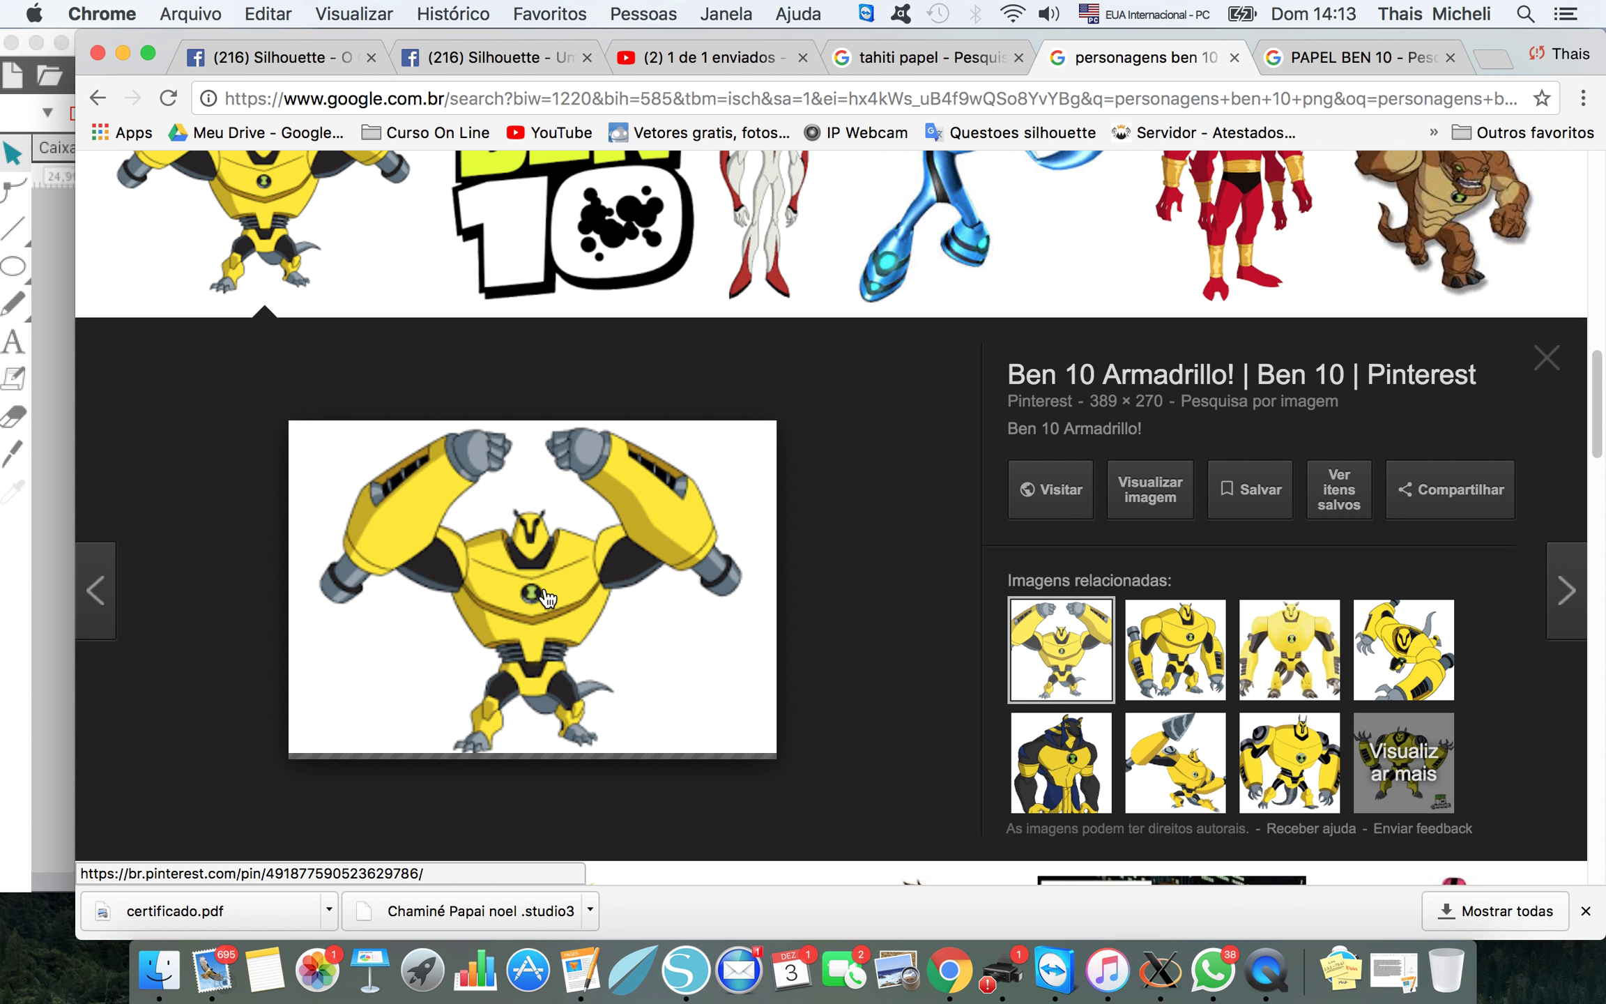
click(1175, 650)
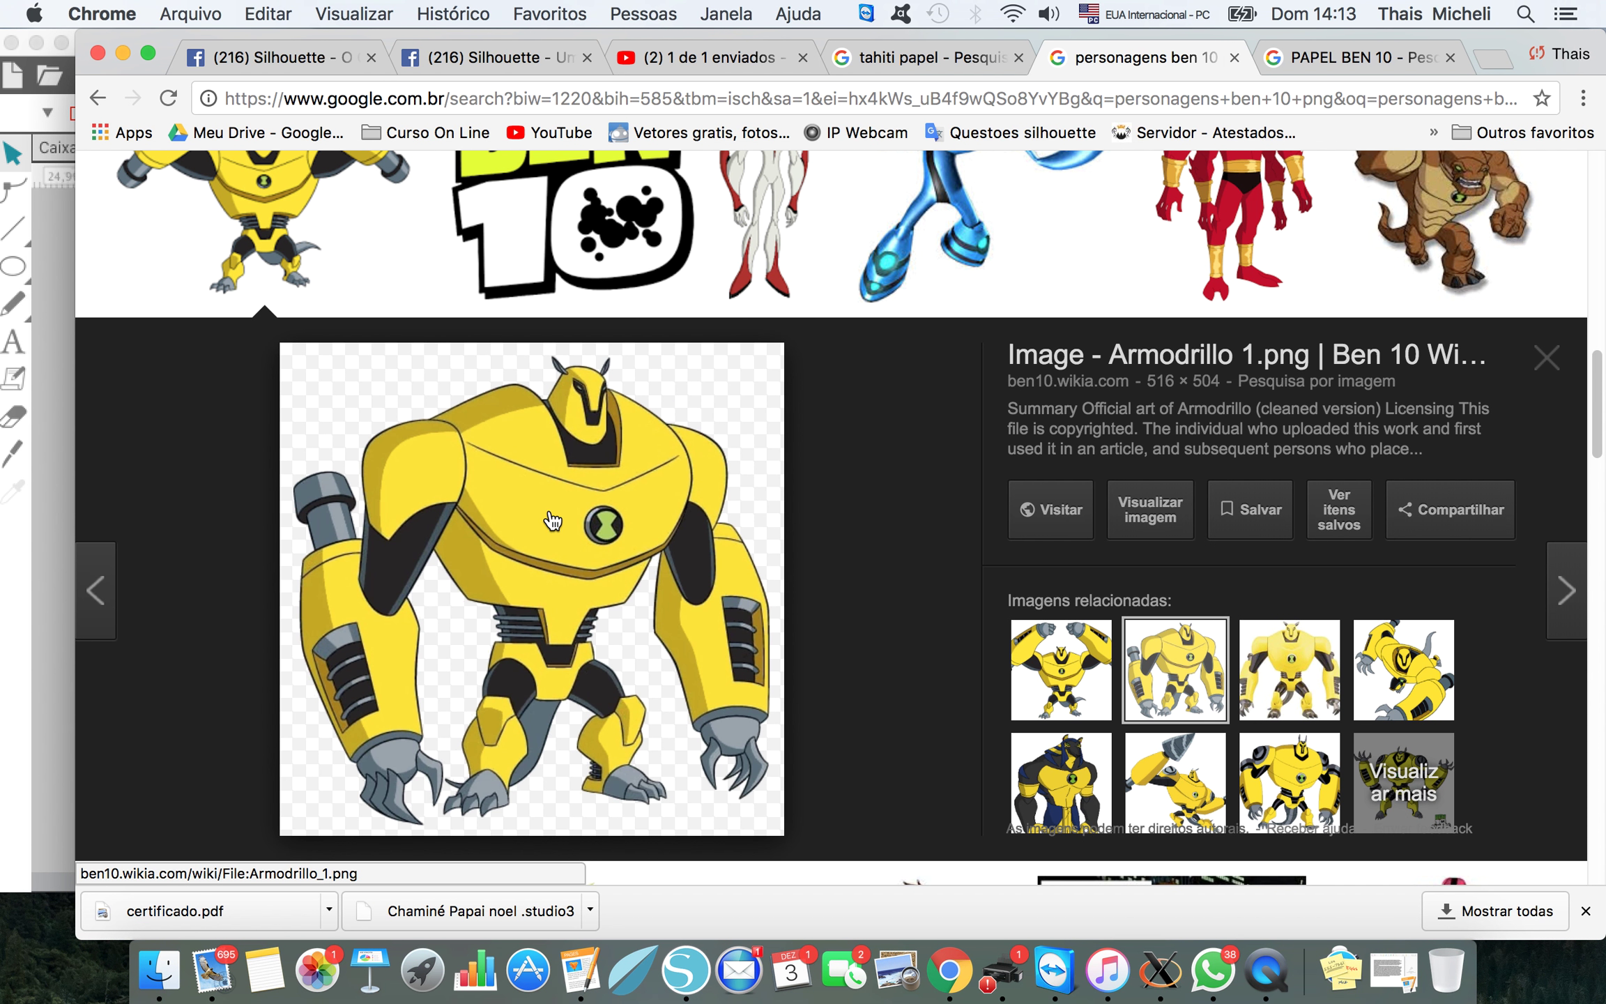
right_click(552, 520)
click(601, 714)
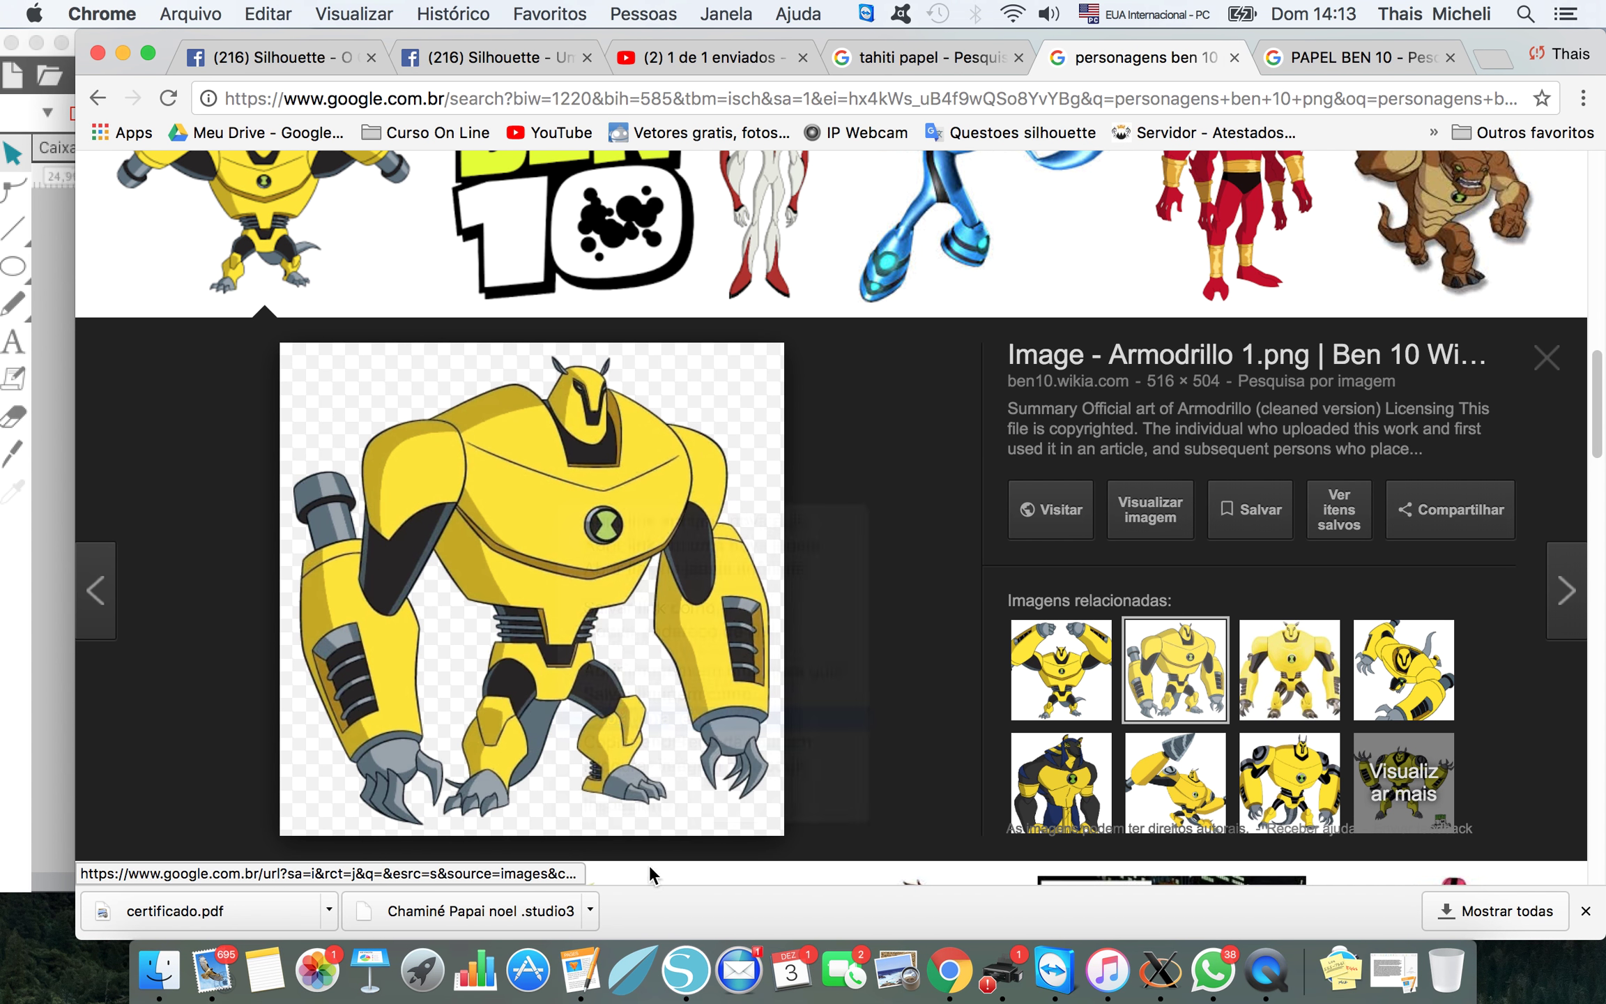
Step: Switch back to Silhouette Studio, paste the Armodrillo image and place it beside the lower green A
click(684, 994)
right_click(492, 677)
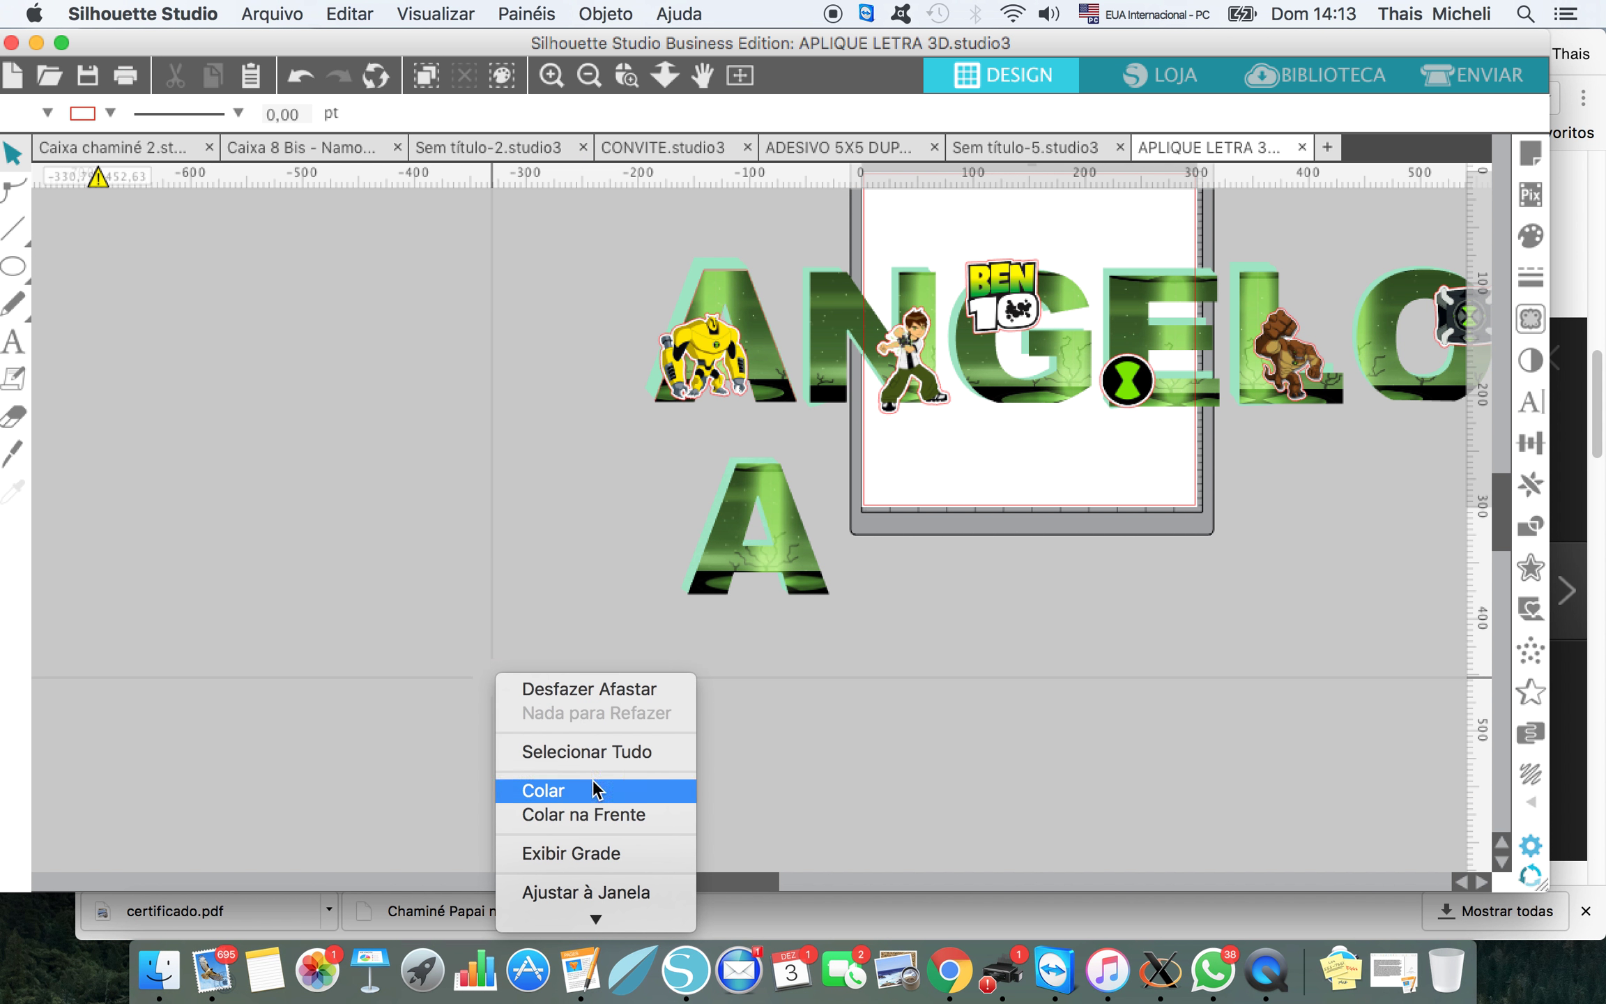
click(591, 790)
drag(773, 497, 592, 527)
Step: Trace the Armodrillo image at a 78% threshold with Rastrear e Destacar, move the detached figure below the A and remove the leftover original
click(1533, 320)
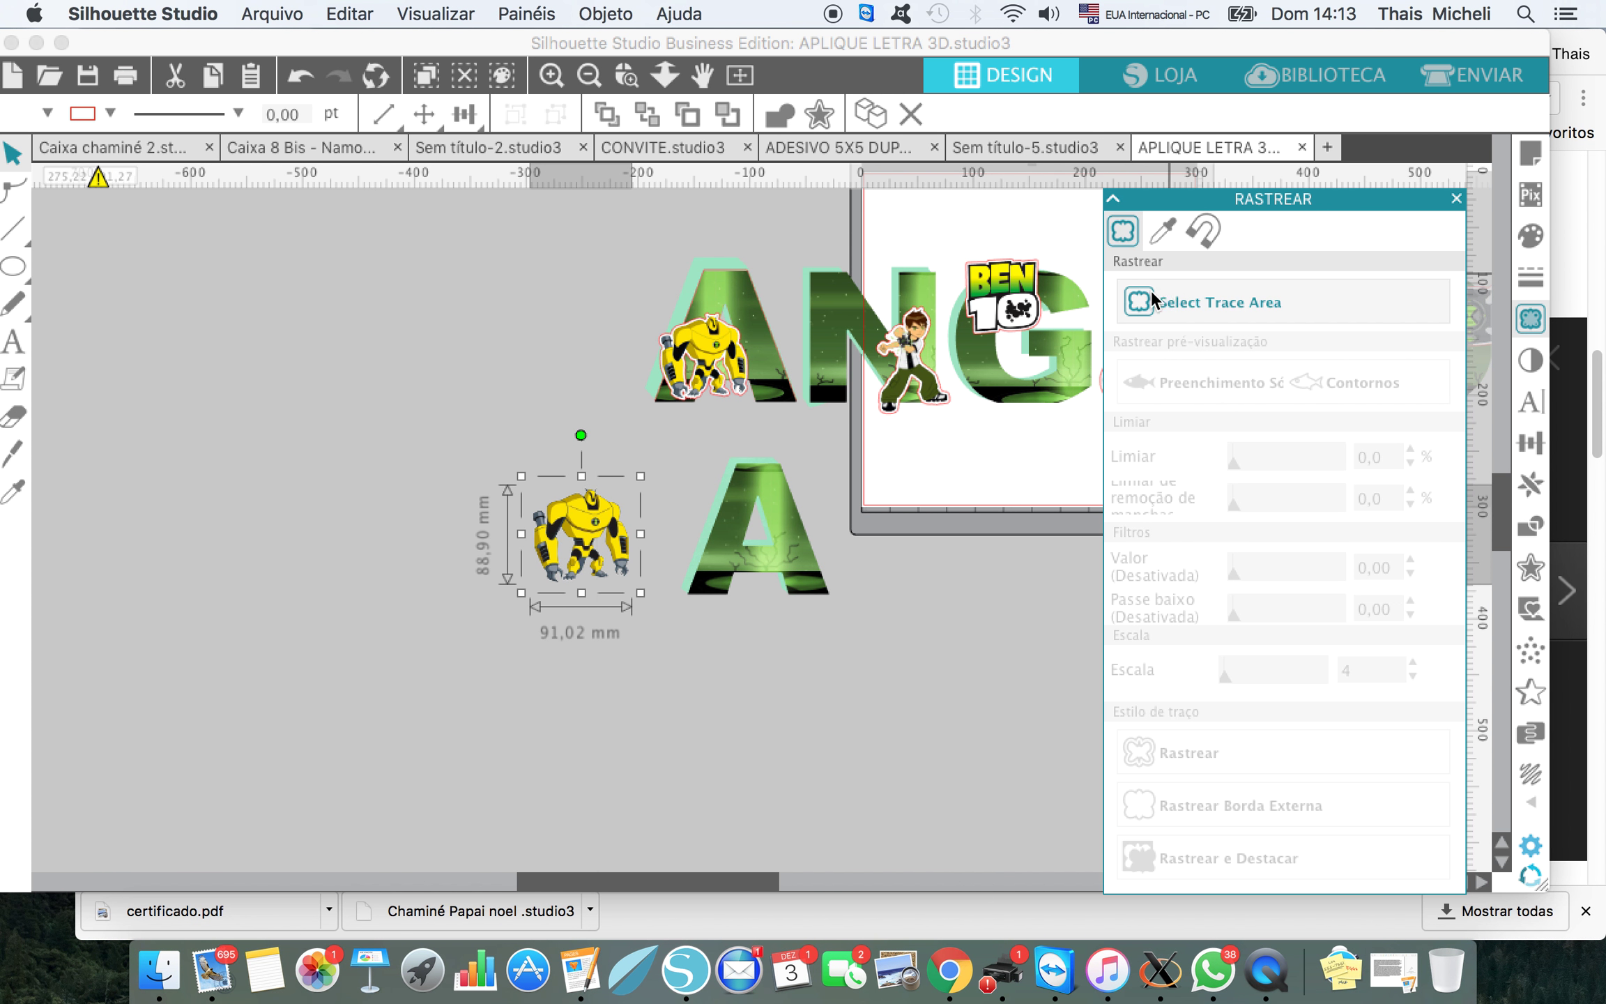
click(1151, 296)
mouse_move(493, 472)
mouse_down()
mouse_move(638, 563)
mouse_move(654, 599)
mouse_up()
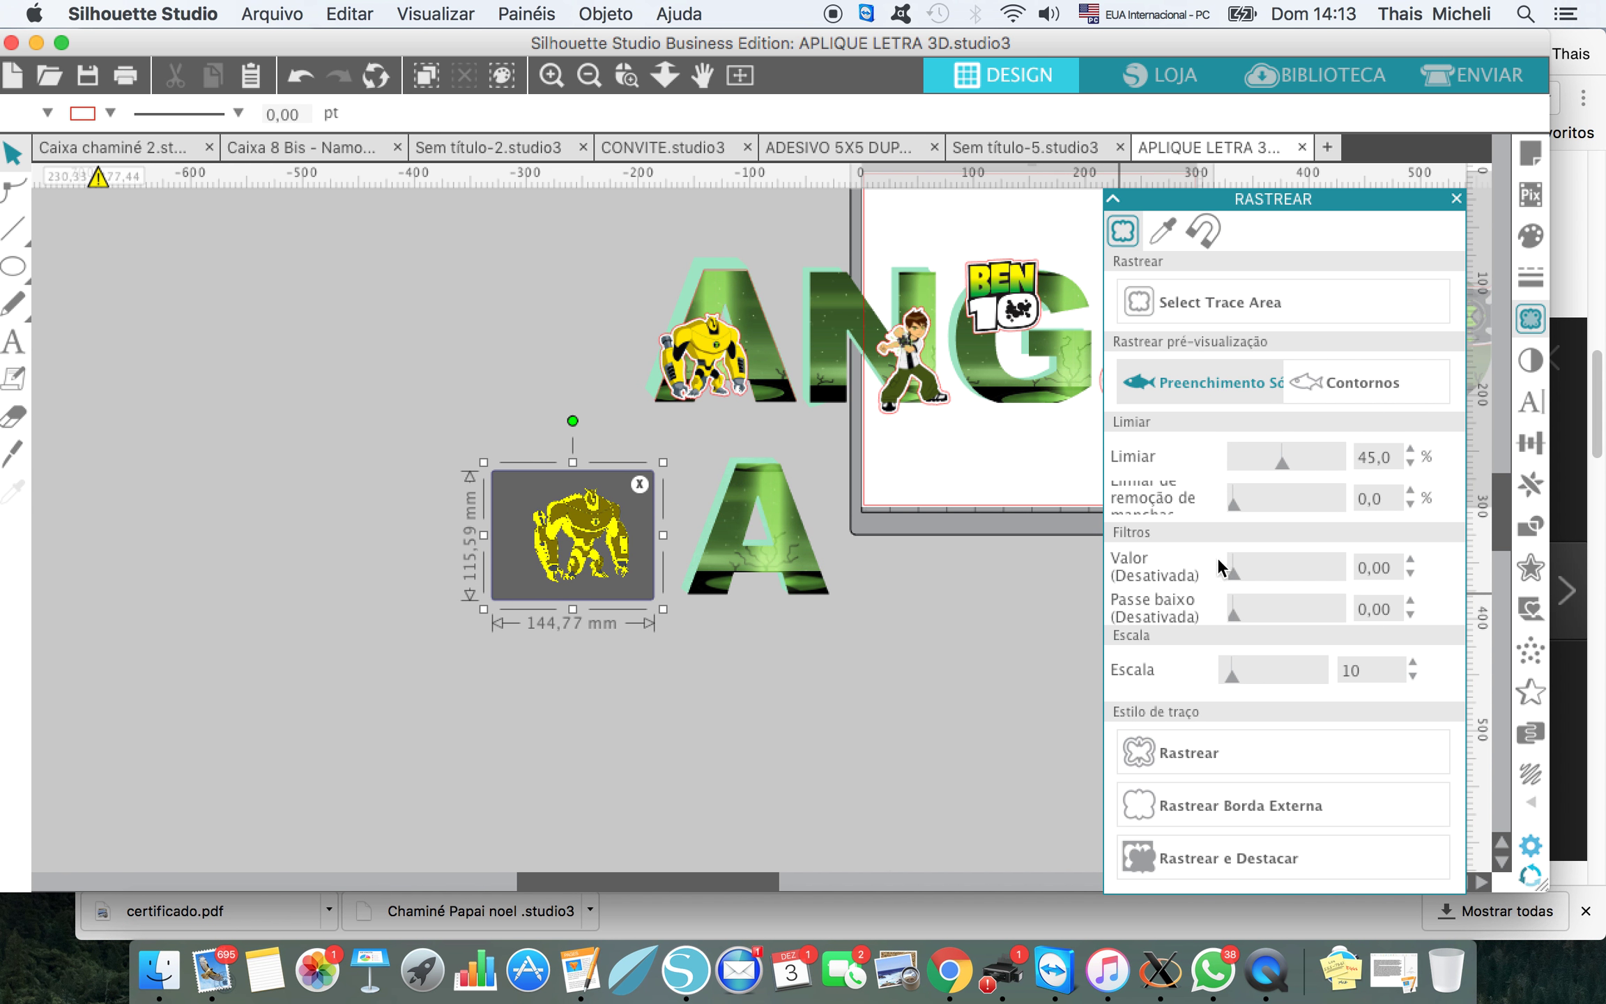
drag(1283, 462, 1309, 469)
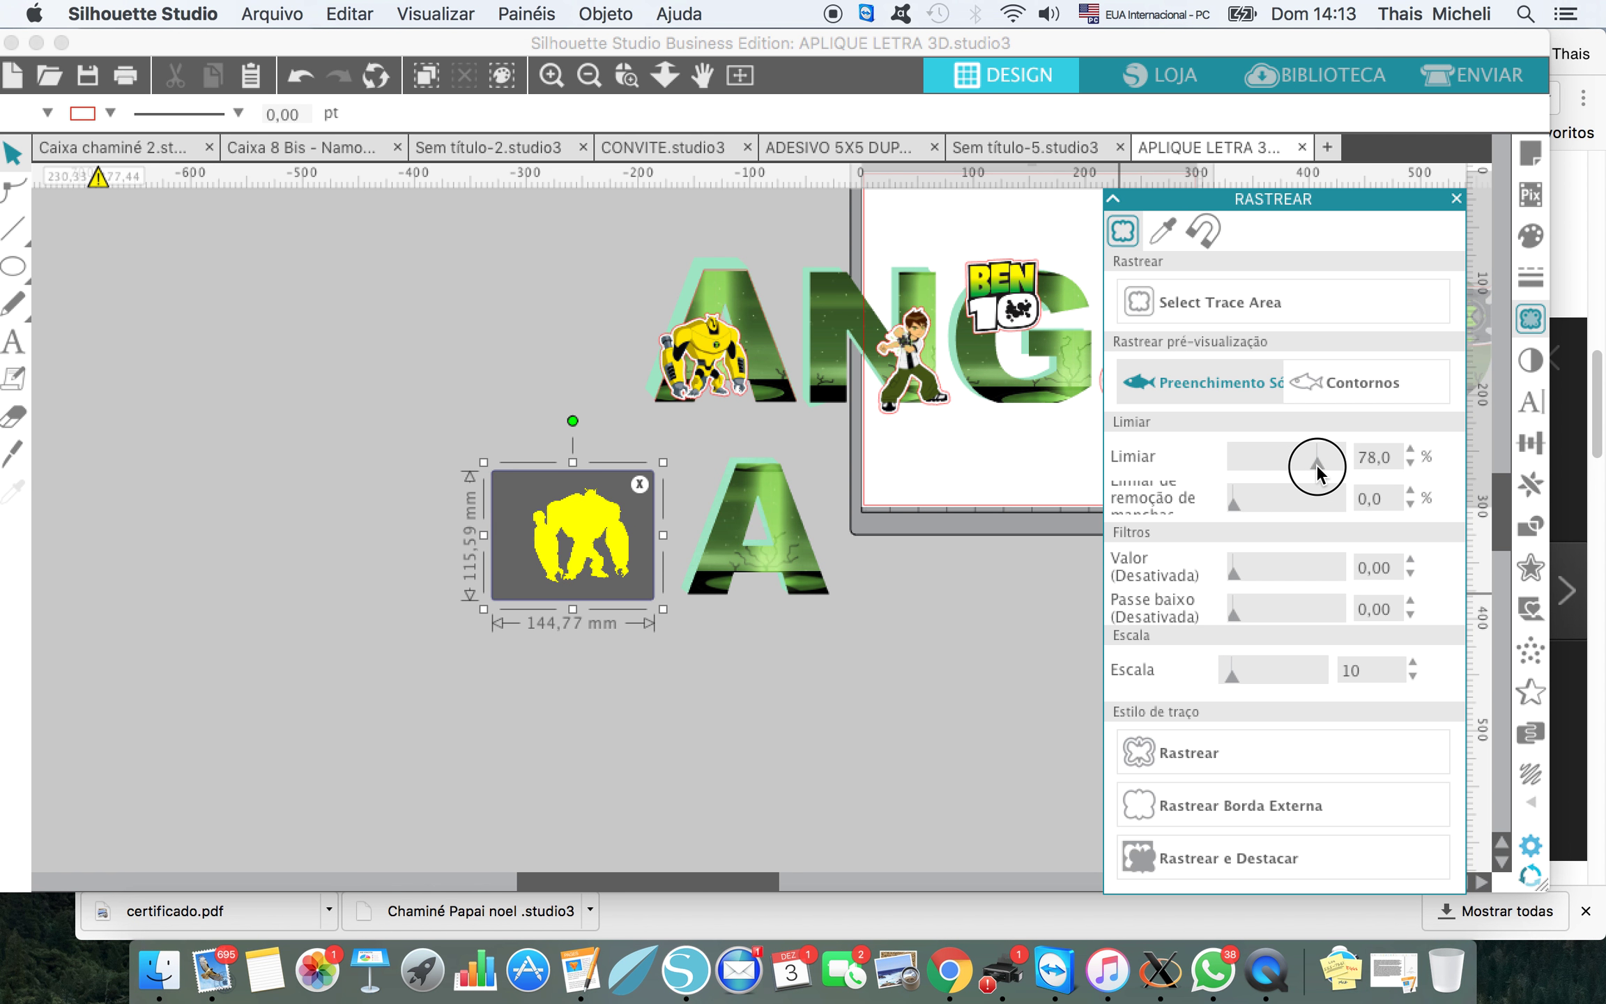
click(1179, 856)
mouse_move(607, 575)
mouse_down()
mouse_move(631, 624)
mouse_move(638, 743)
mouse_up()
click(579, 573)
click(613, 652)
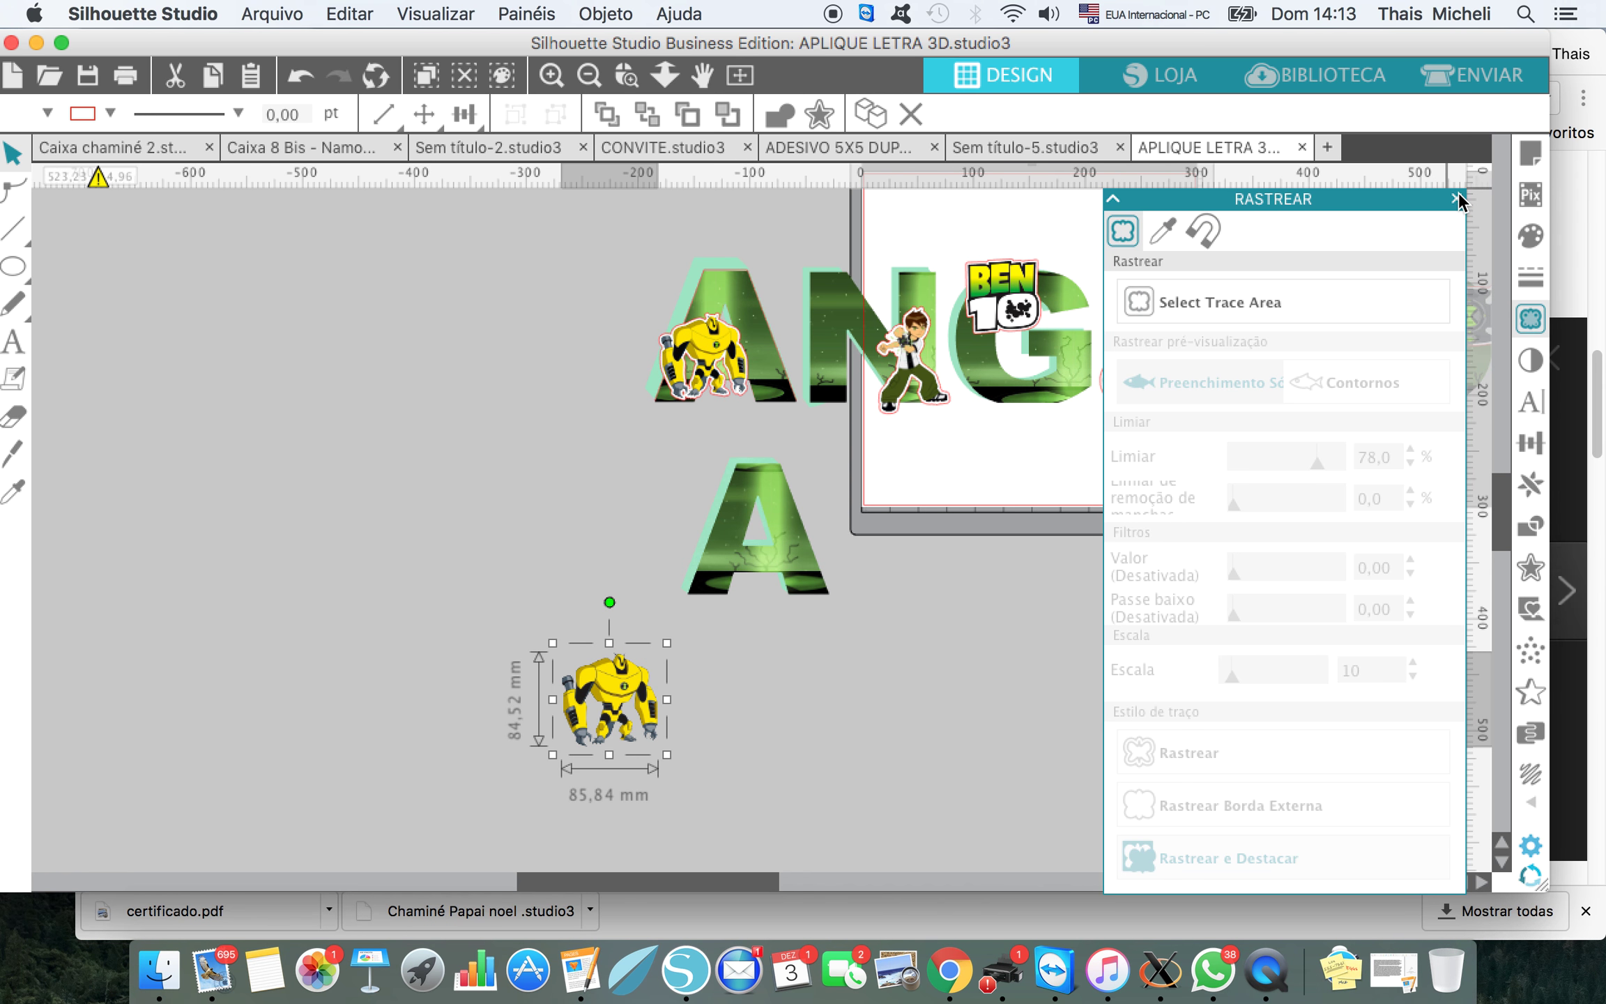
Step: Add a 2 mm rounded-corner offset around the detached Armodrillo figure
click(1459, 200)
click(1527, 579)
click(1190, 267)
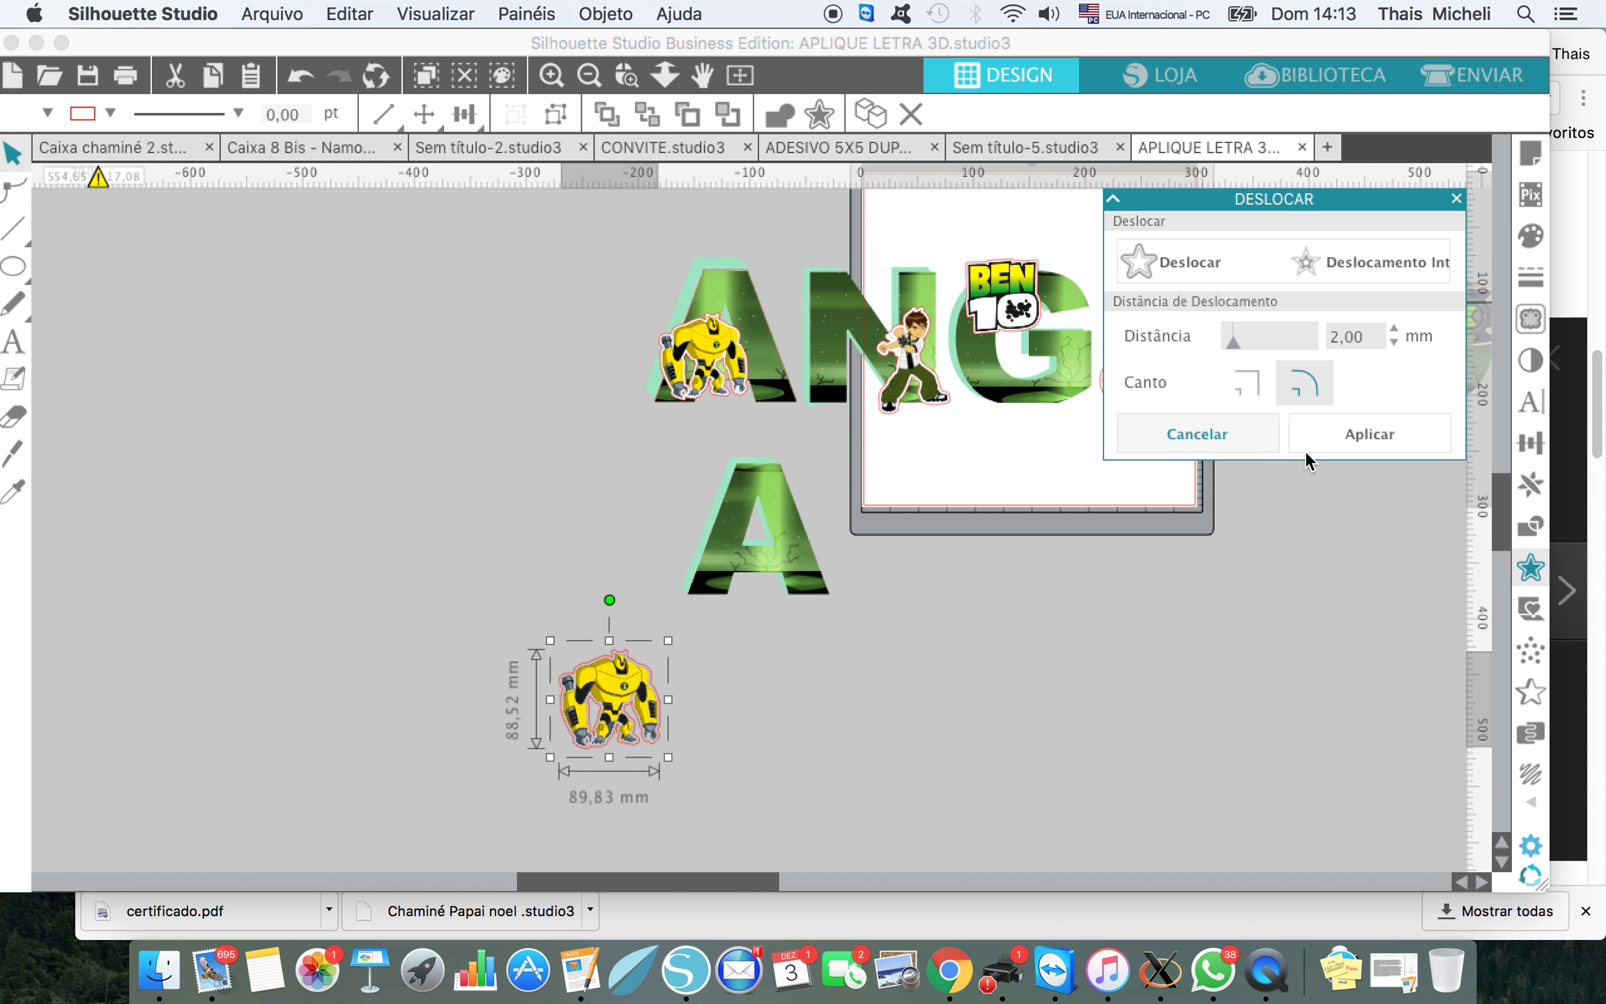
Step: Fill the Armodrillo's offset shape with white and group it with the figure
click(1530, 235)
right_click(778, 694)
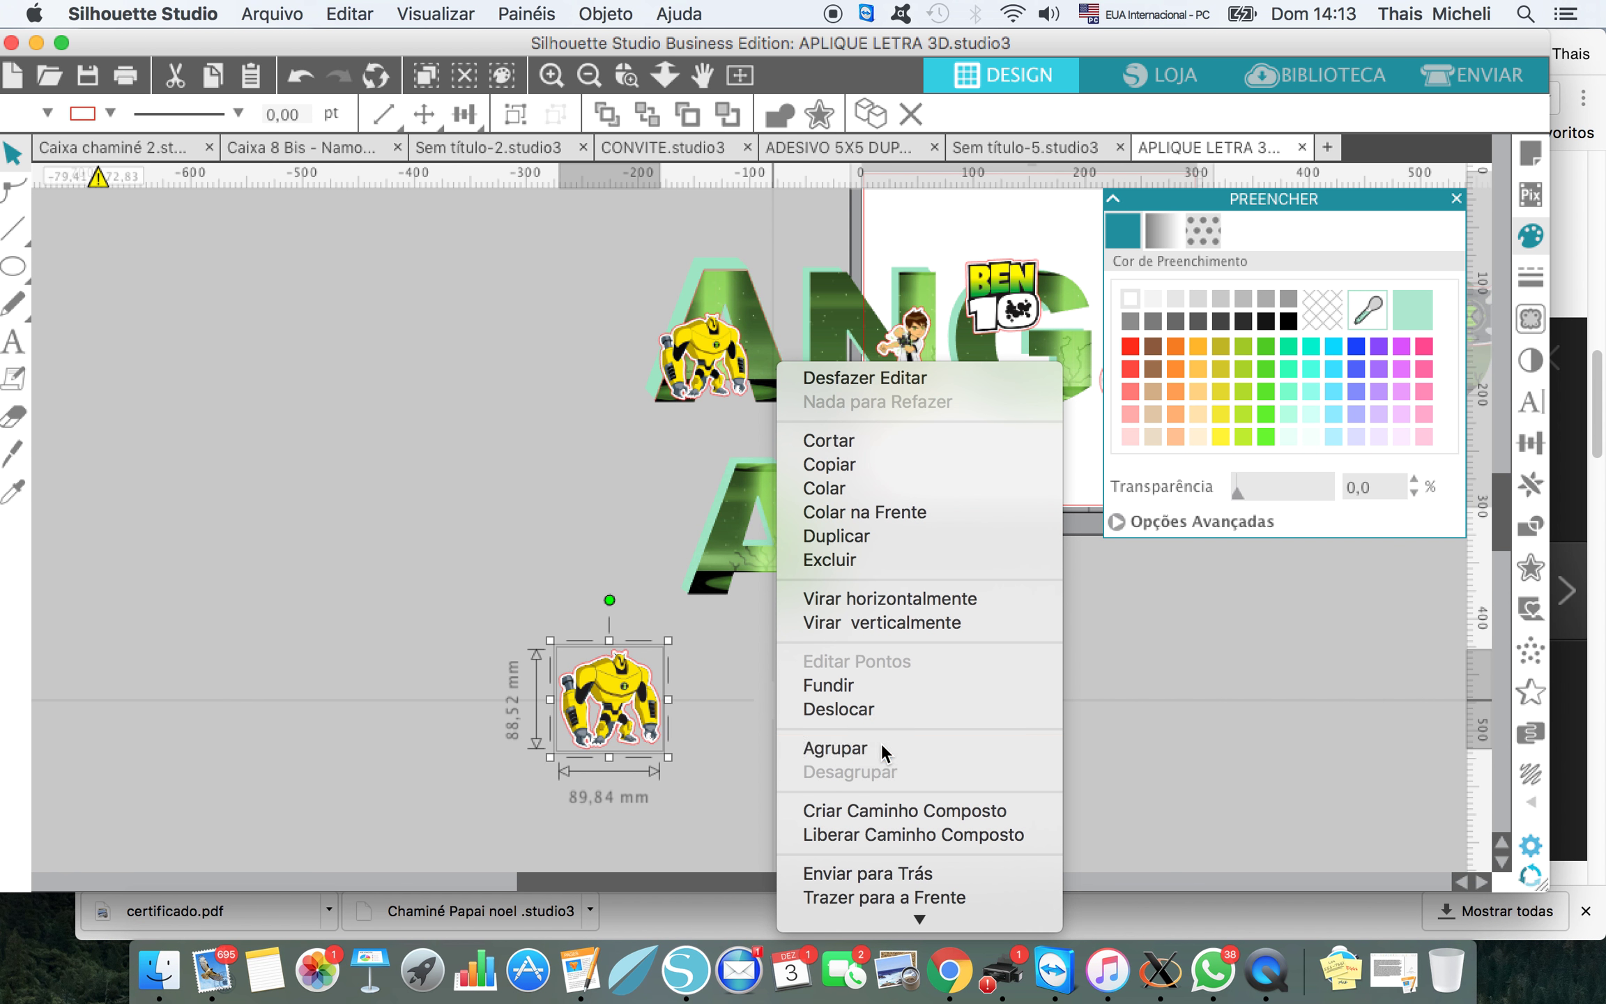
click(881, 744)
Step: Move the grouped Armodrillo onto the lower A and shrink it to fit over the letter's left leg
click(645, 675)
drag(645, 675, 755, 554)
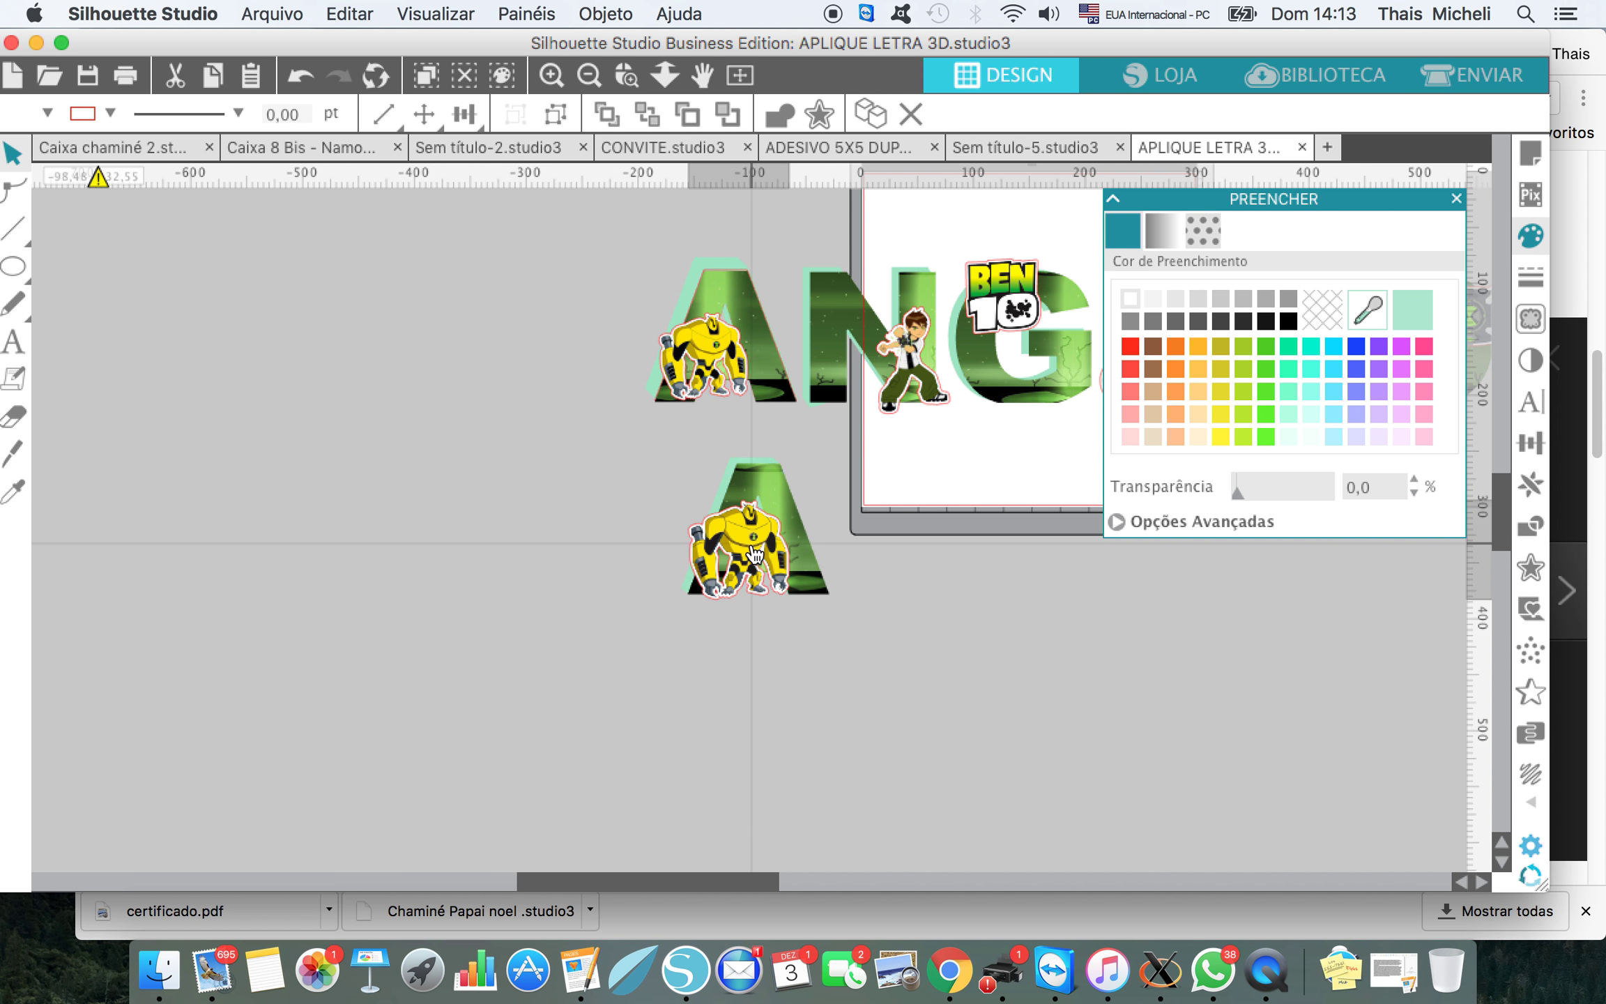
drag(800, 492, 753, 548)
click(776, 610)
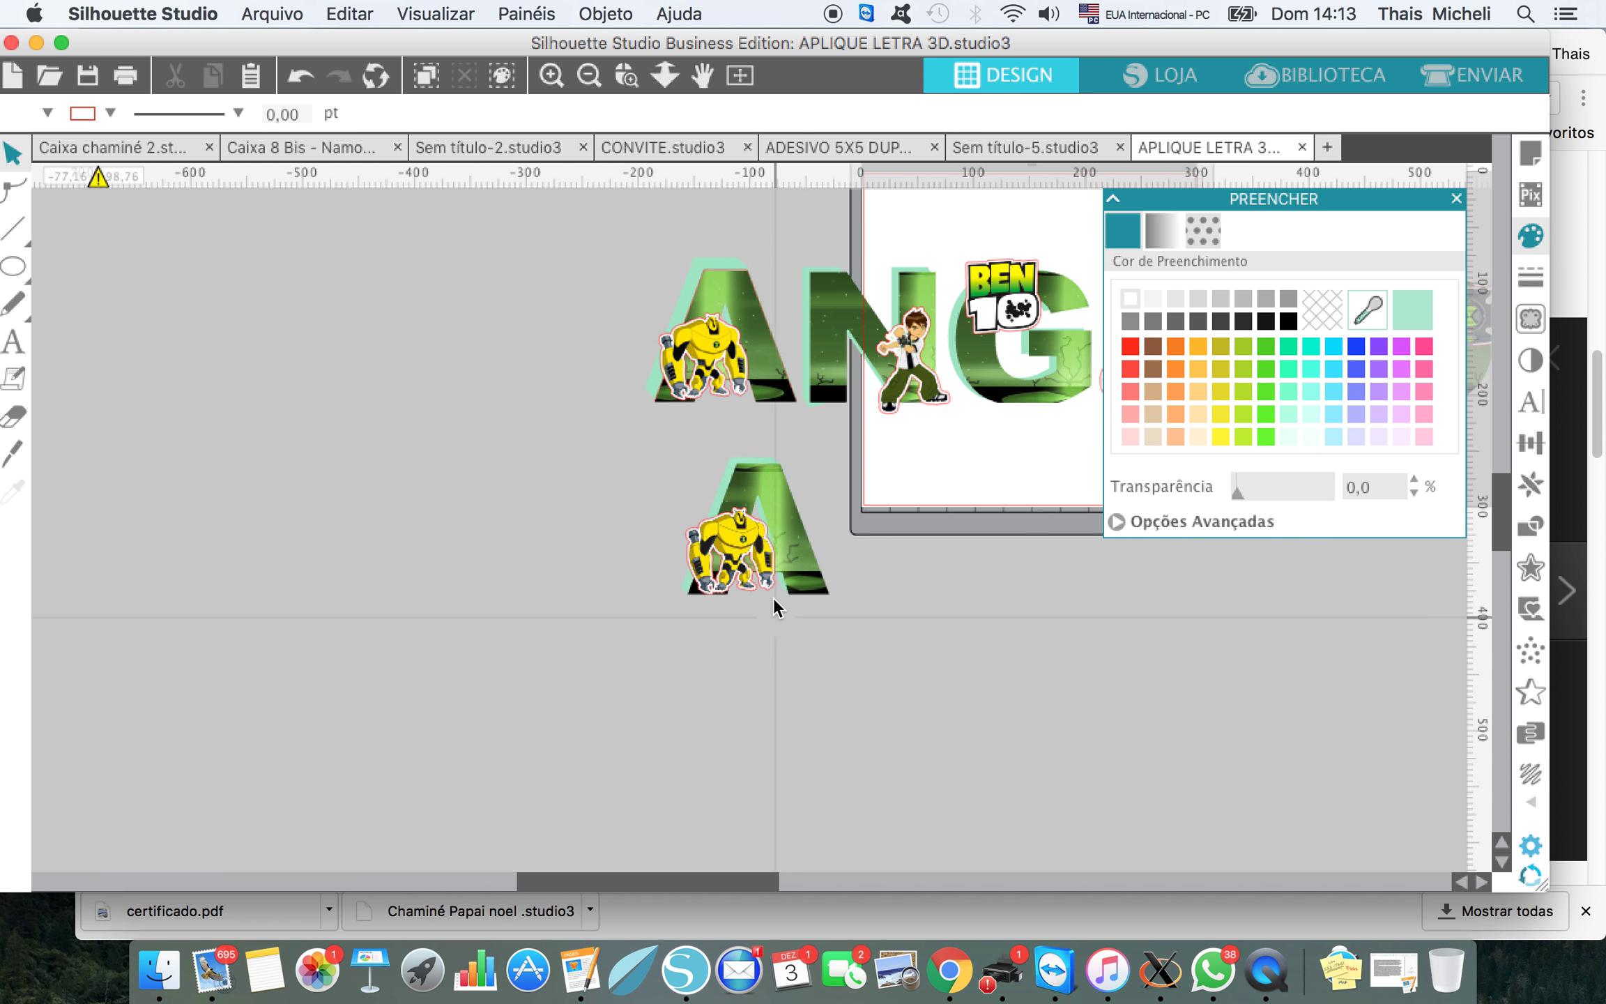
click(760, 551)
drag(785, 497, 774, 507)
click(728, 709)
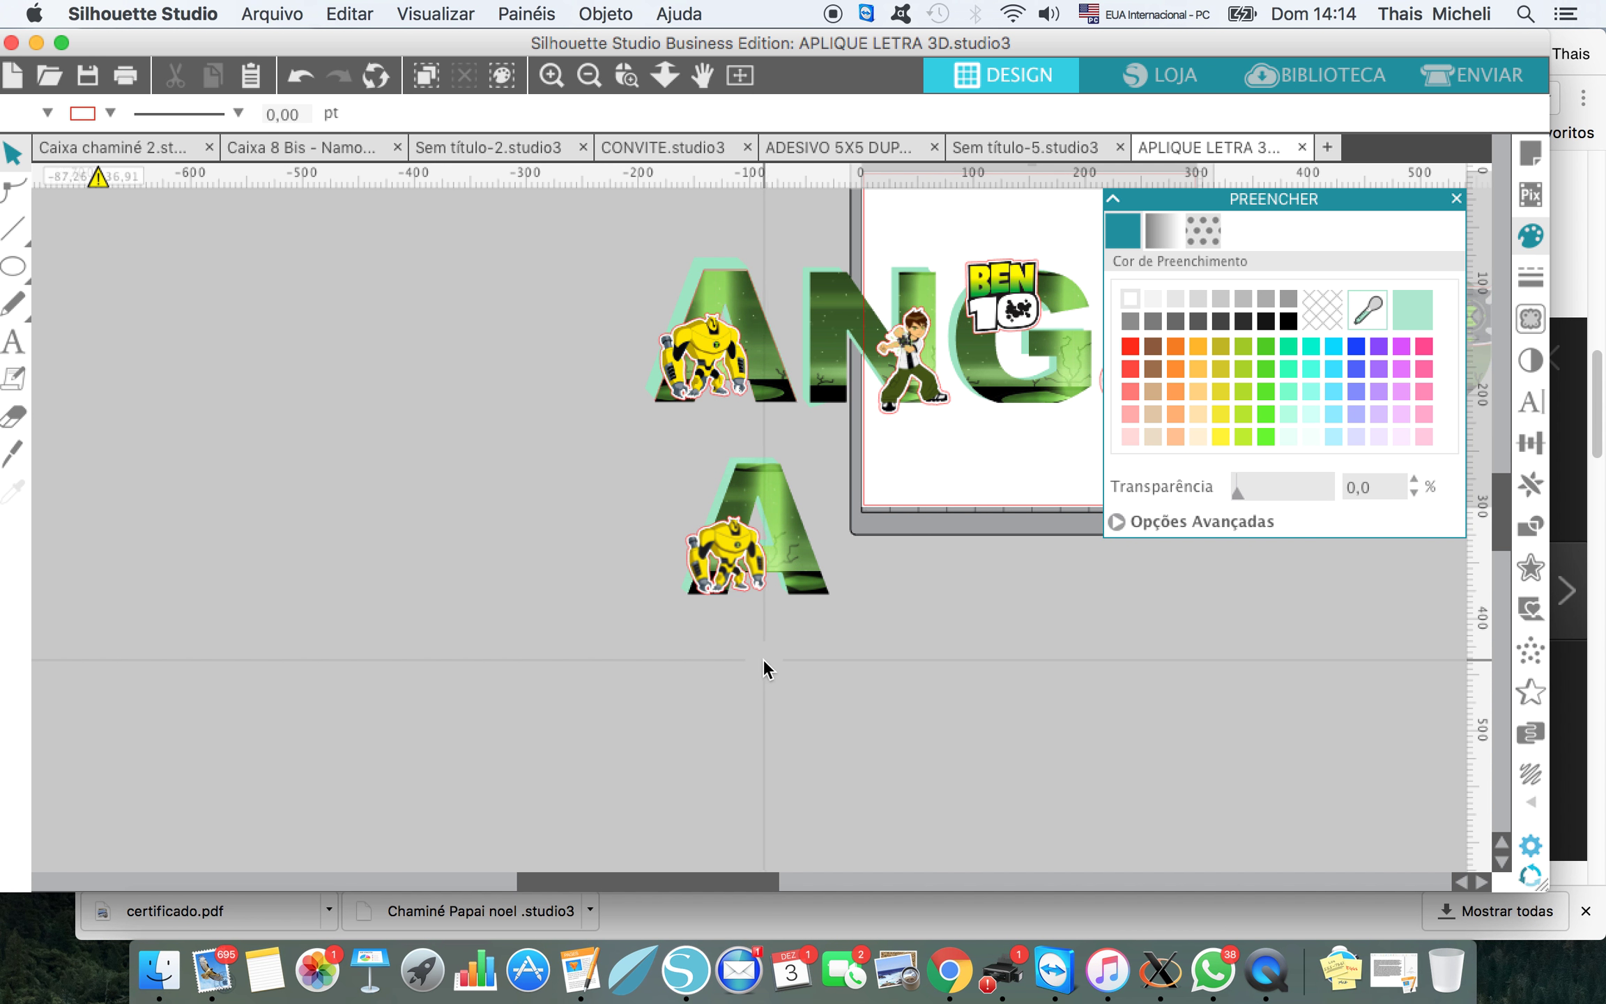
click(1455, 200)
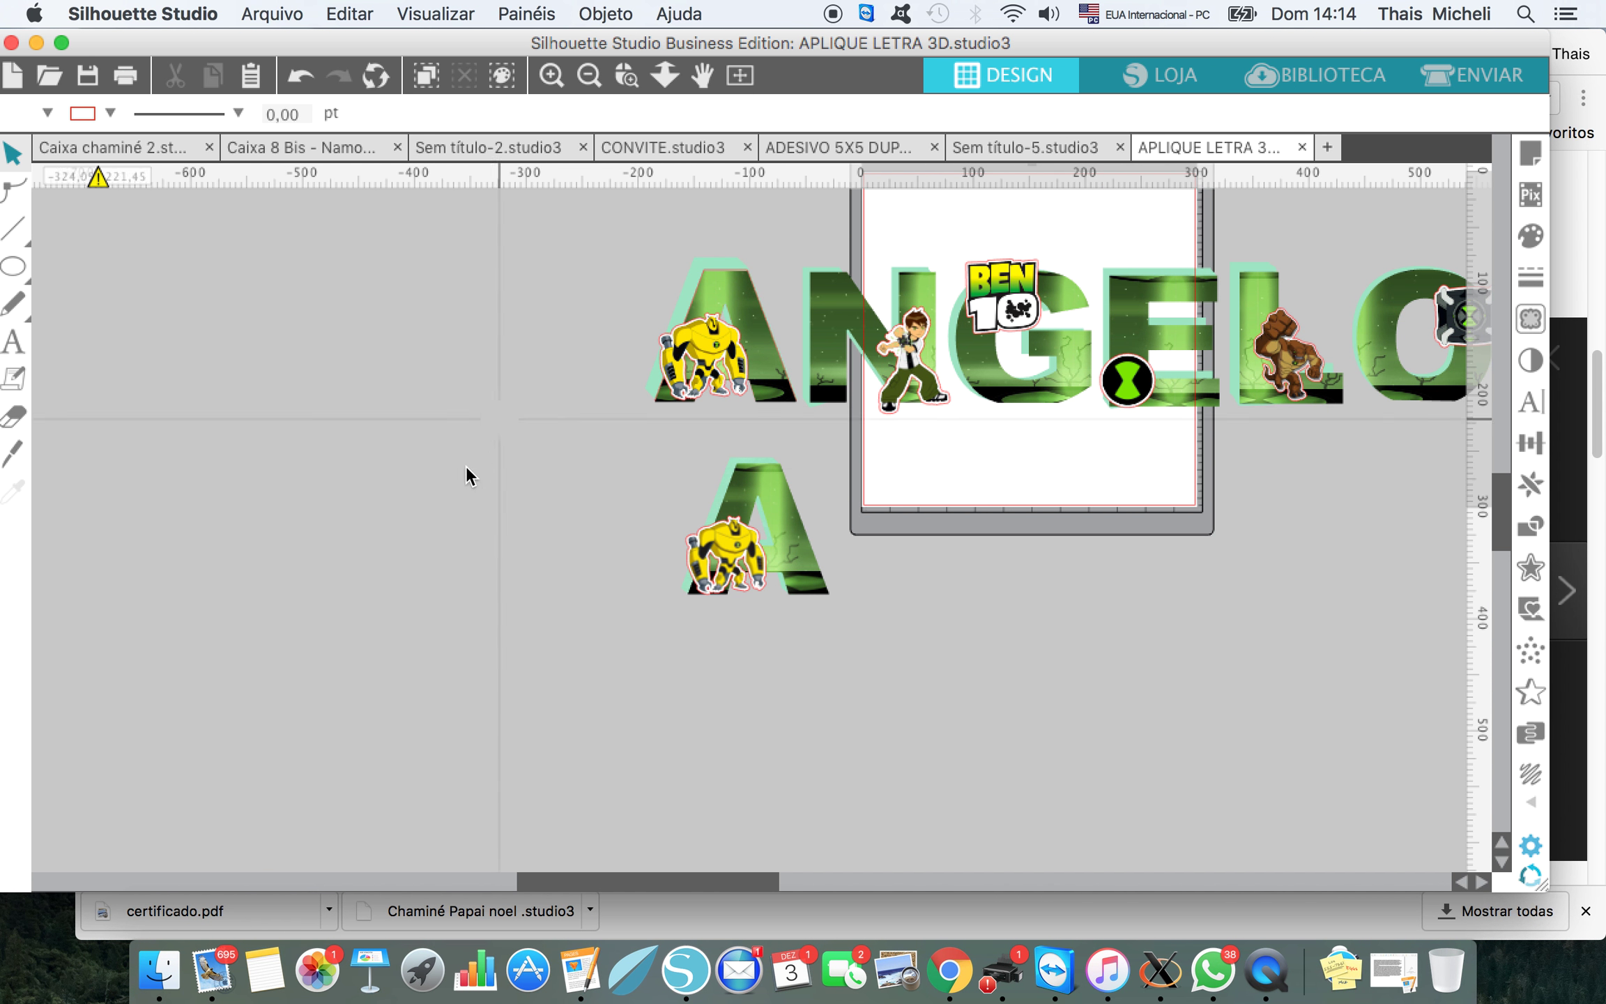
drag(604, 880, 692, 889)
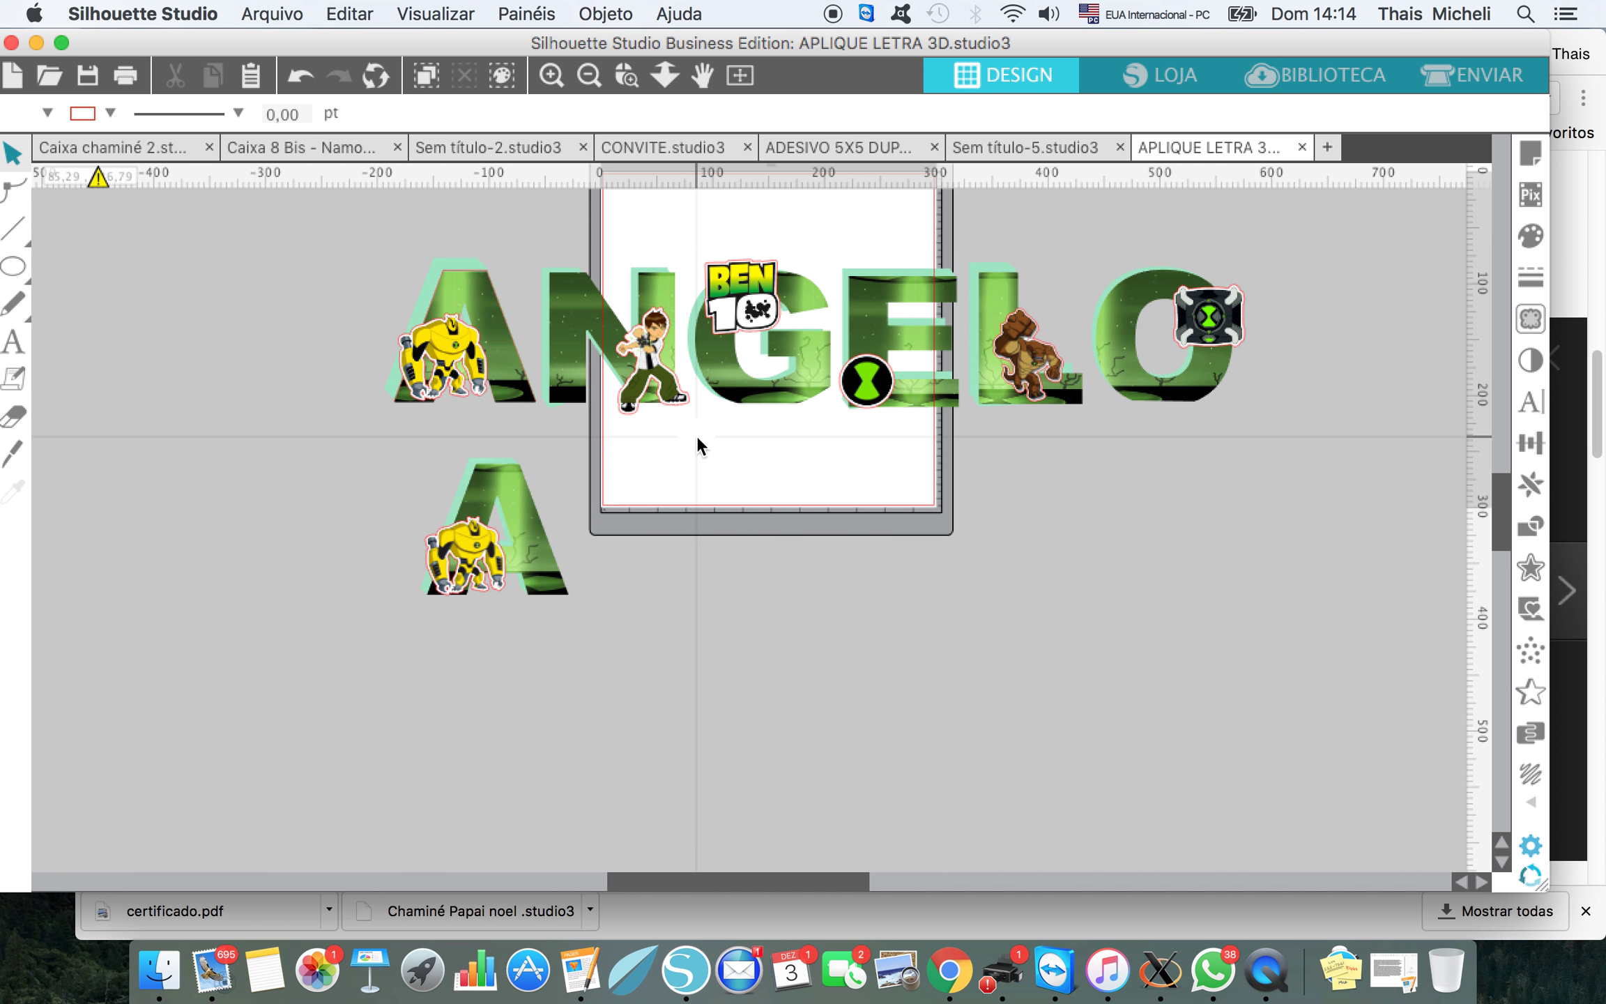
key(super+r)
mouse_move(285, 219)
mouse_down()
mouse_move(411, 360)
mouse_move(977, 635)
mouse_move(1308, 651)
mouse_up()
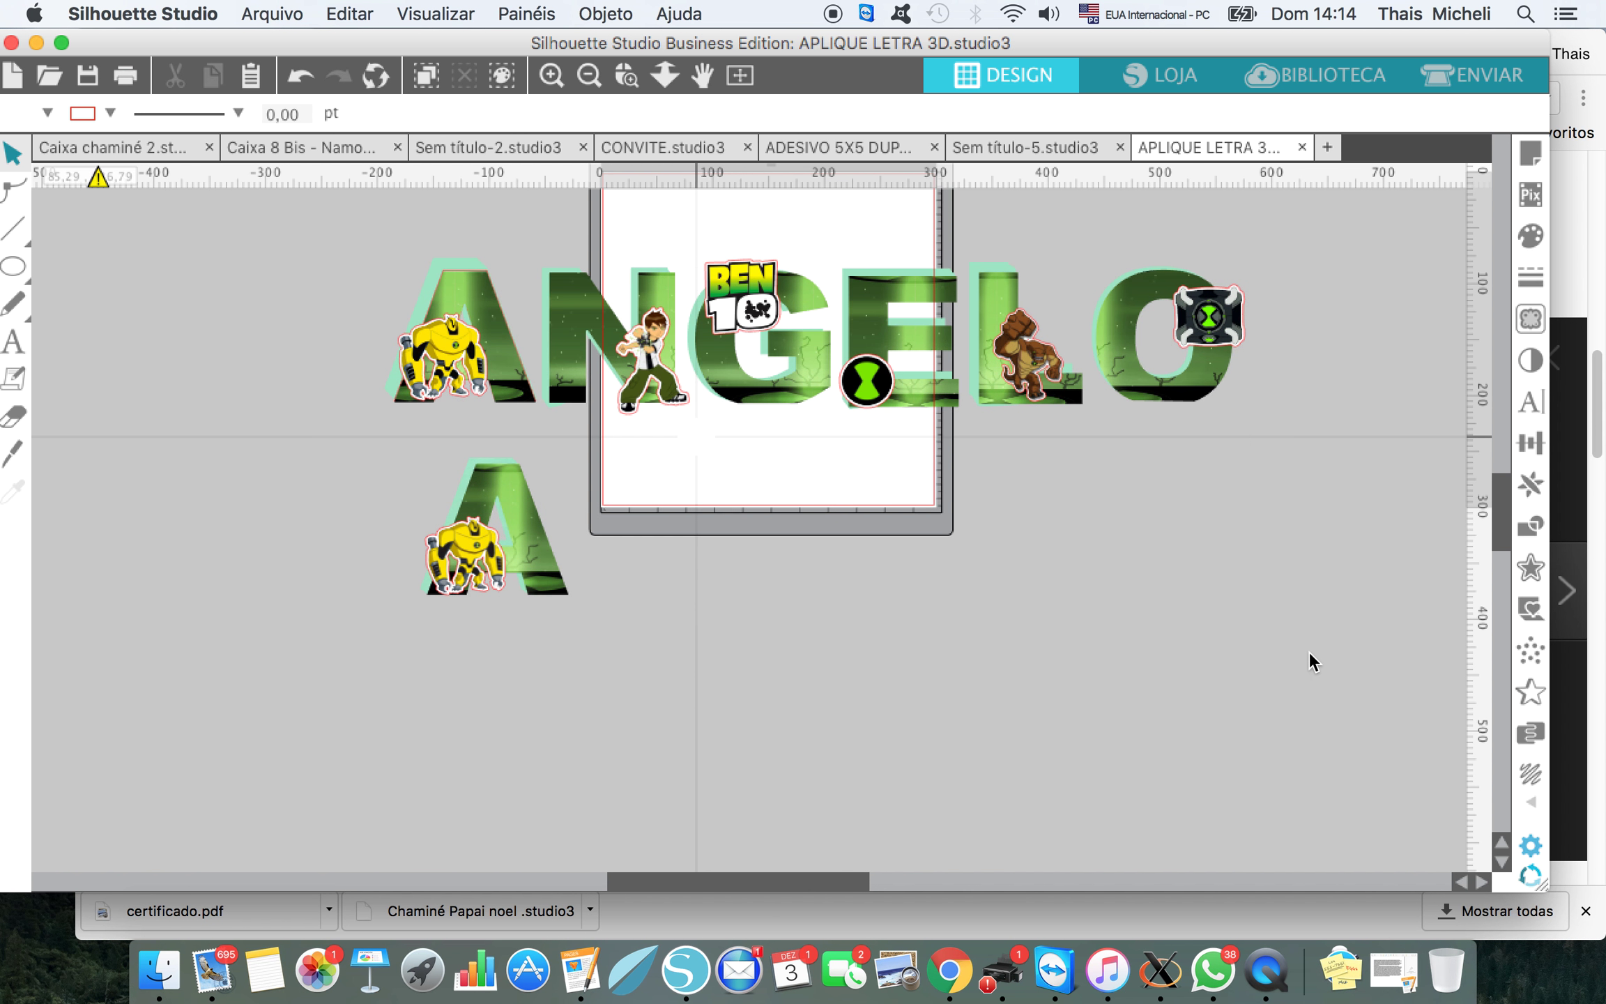